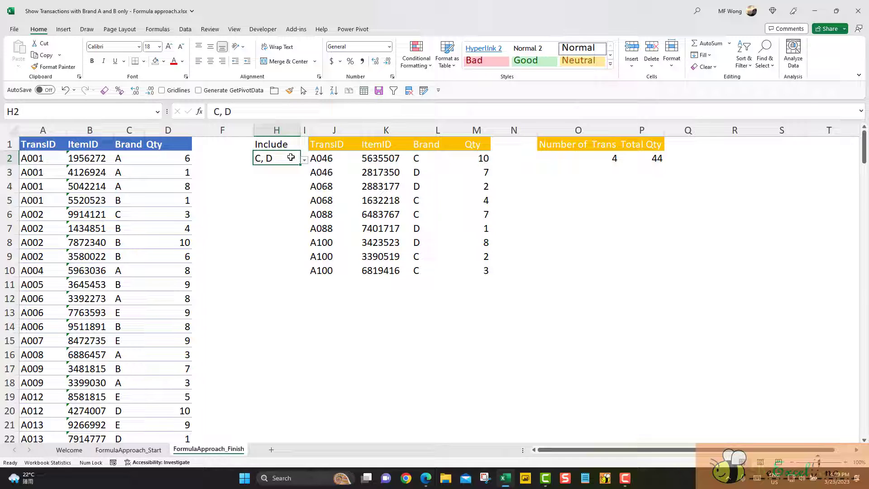
- Set the H2 Include dropdown to A, B, check the count and Qty results, then switch to A, C
{"action": "left_click", "coordinate": [304, 160]}
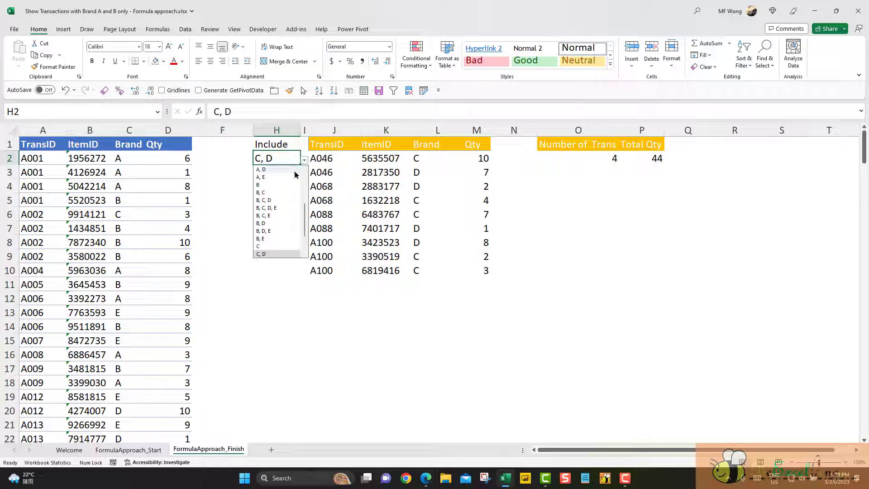
{"action": "scroll", "coordinate": [295, 175], "scroll_direction": "up", "scroll_amount": 4}
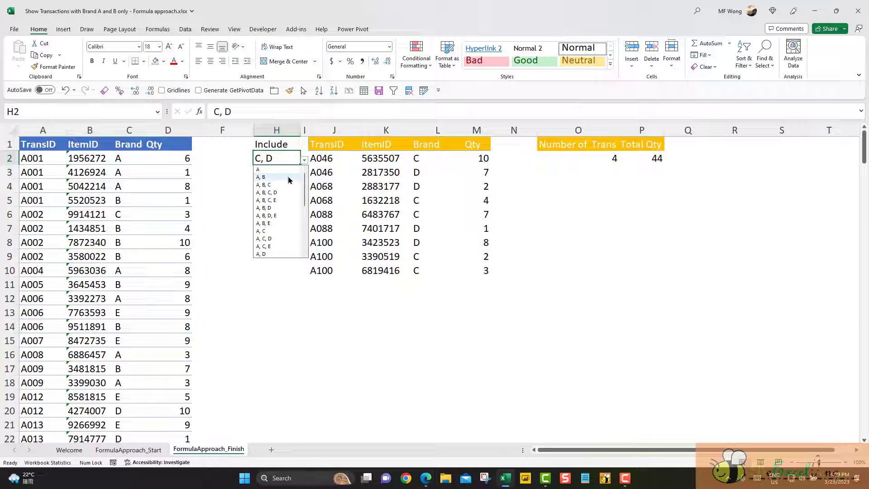
{"action": "left_click", "coordinate": [289, 179]}
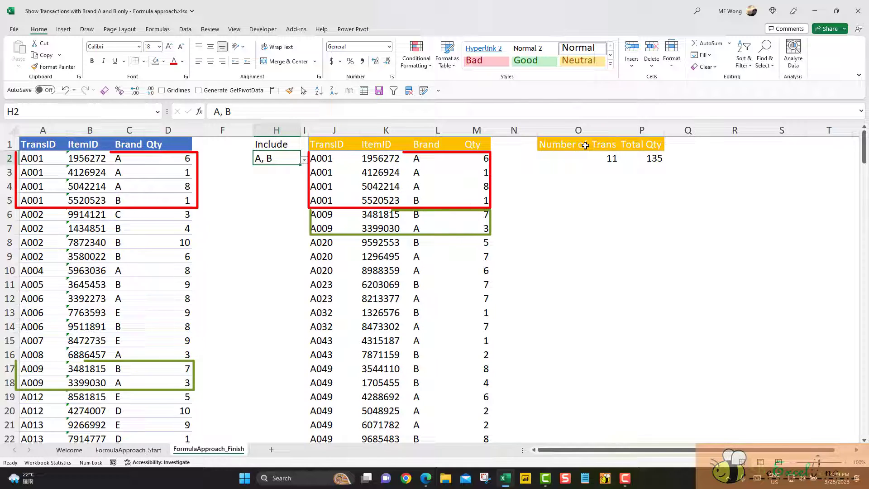
{"action": "left_click_drag", "start_coordinate": [579, 143], "coordinate": [643, 158]}
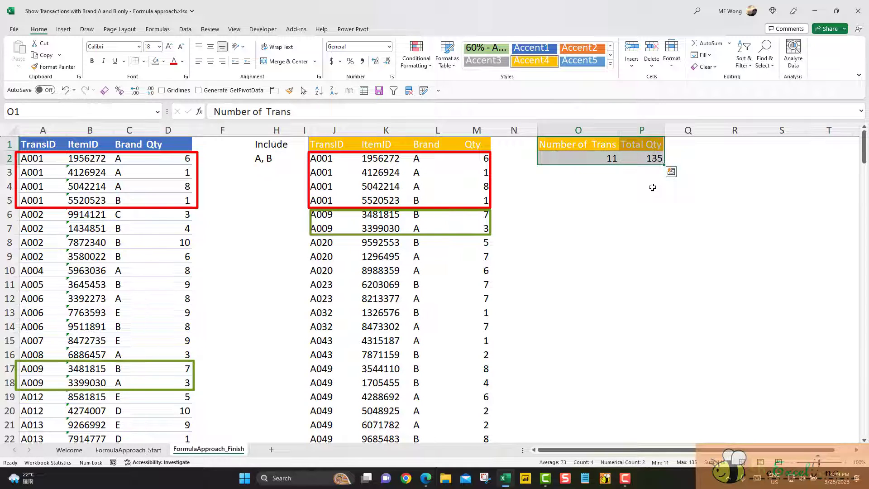
{"action": "left_click", "coordinate": [272, 160]}
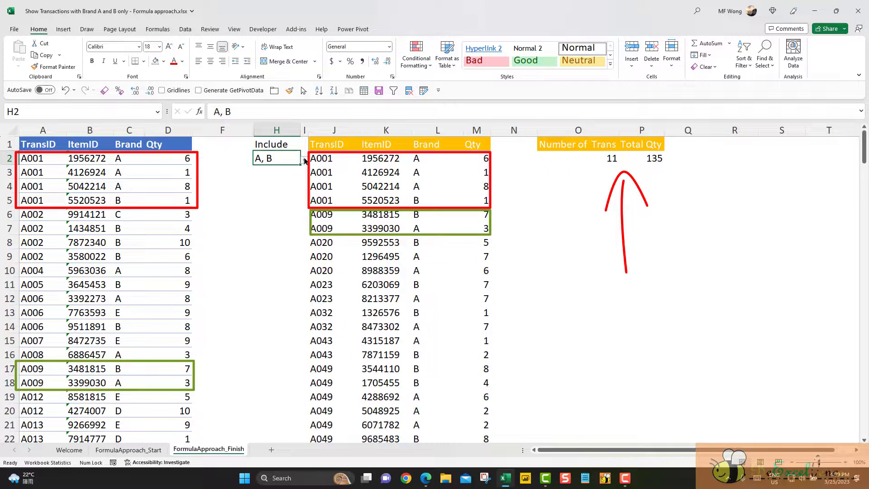
{"action": "left_click", "coordinate": [305, 160]}
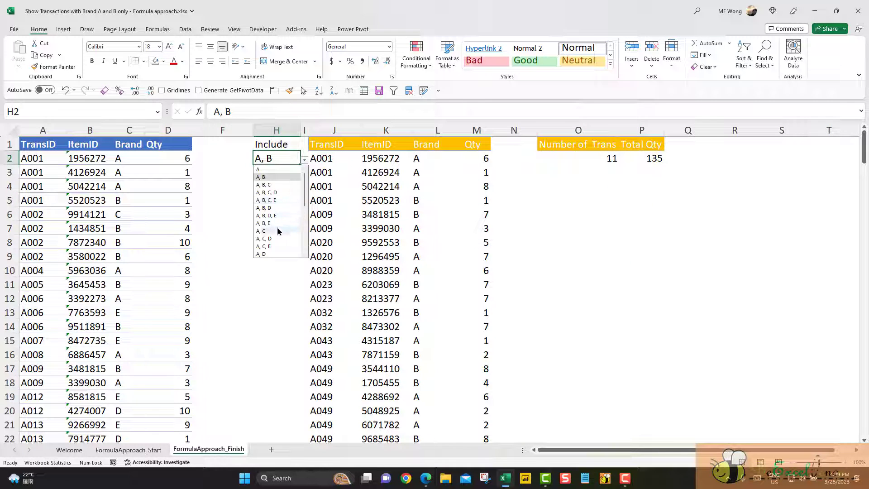
{"action": "left_click", "coordinate": [279, 230]}
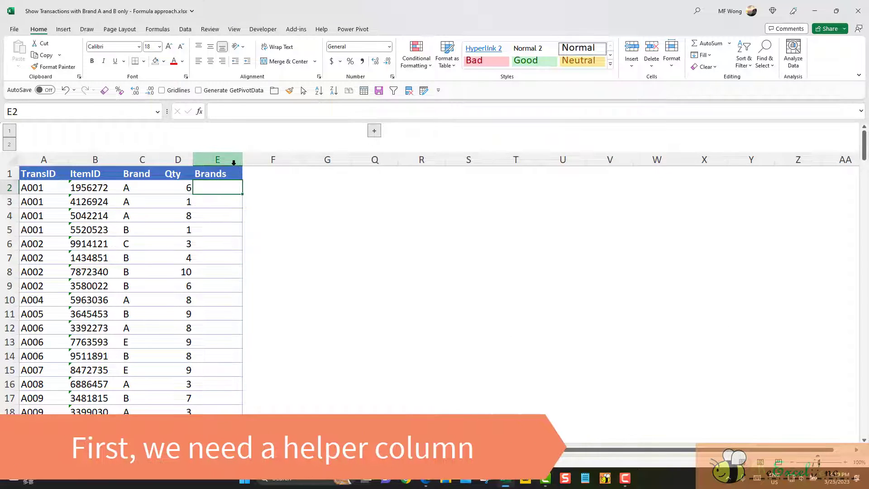
- Inspect the Brands column E alongside transaction A001's ID, row and brands
{"action": "left_click", "coordinate": [231, 161]}
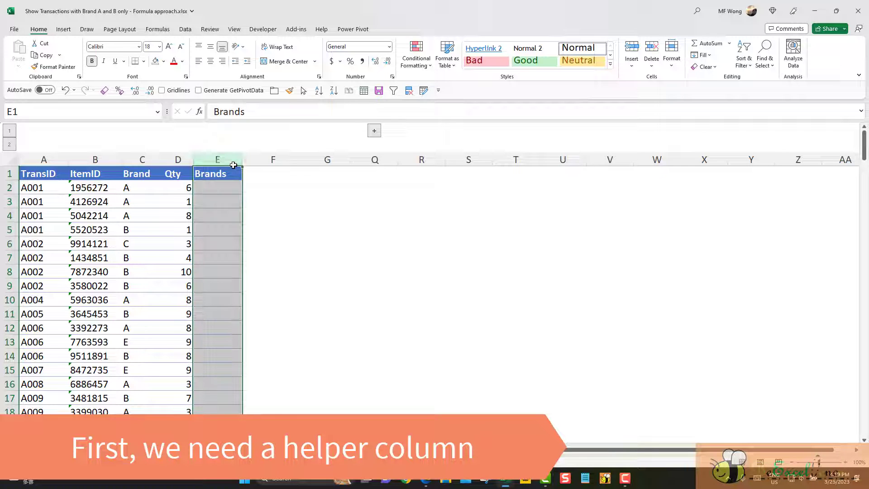
{"action": "left_click", "coordinate": [234, 187]}
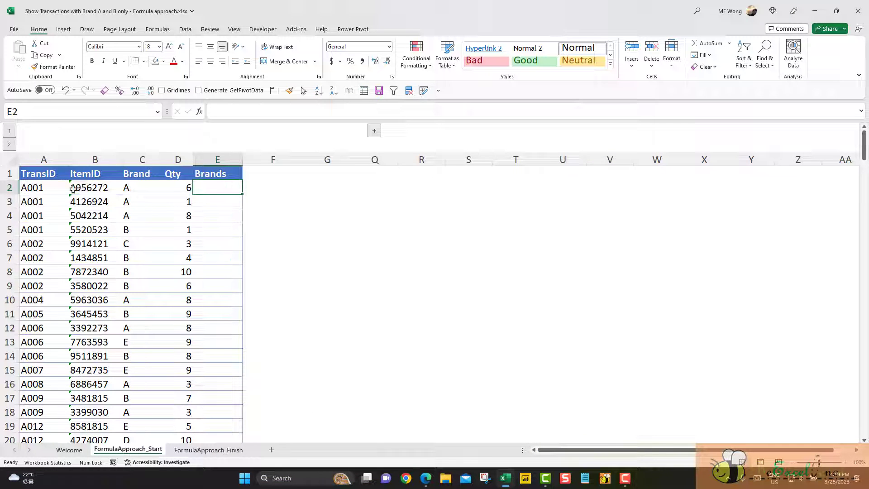
{"action": "left_click", "coordinate": [53, 189]}
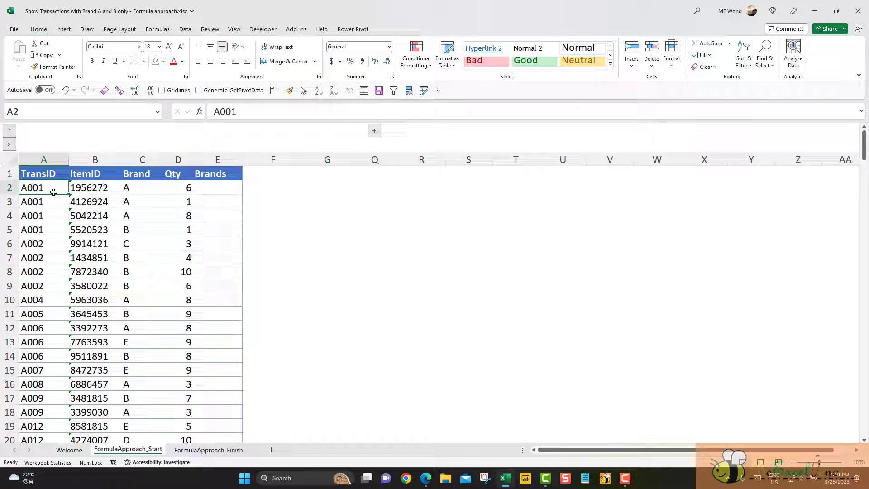
{"action": "left_click", "coordinate": [10, 188]}
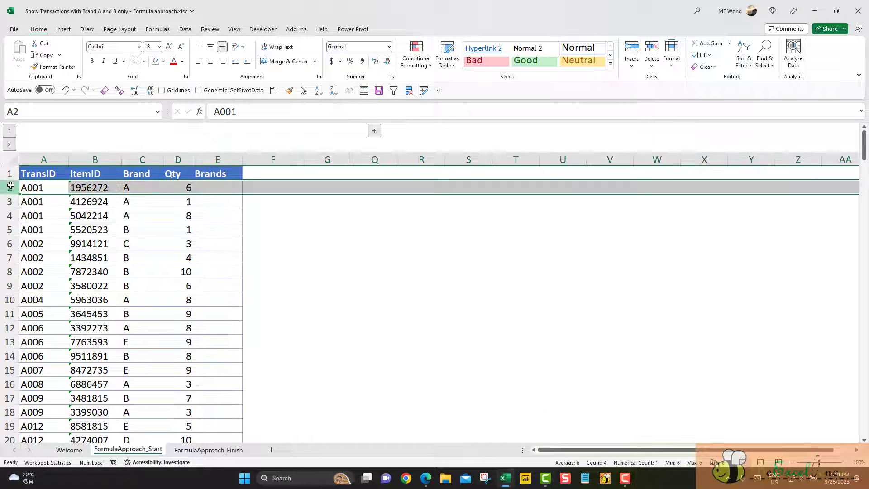
{"action": "left_click", "coordinate": [233, 190]}
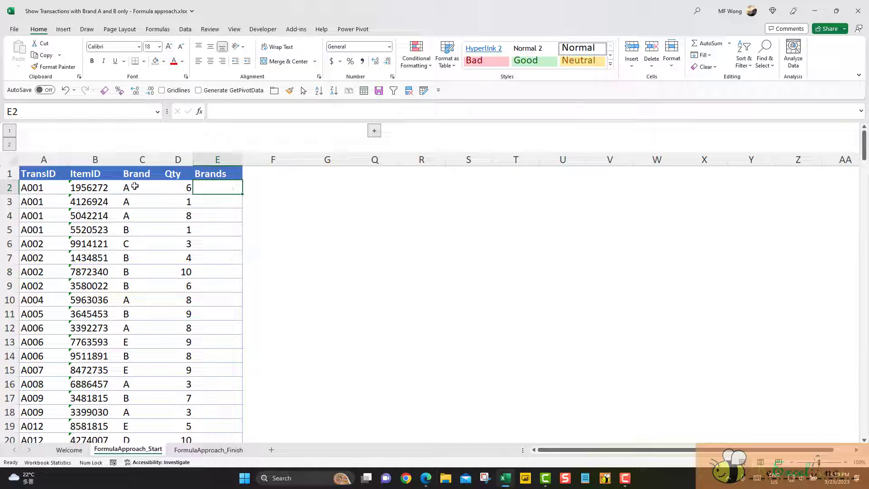
{"action": "left_click_drag", "start_coordinate": [135, 187], "coordinate": [136, 230]}
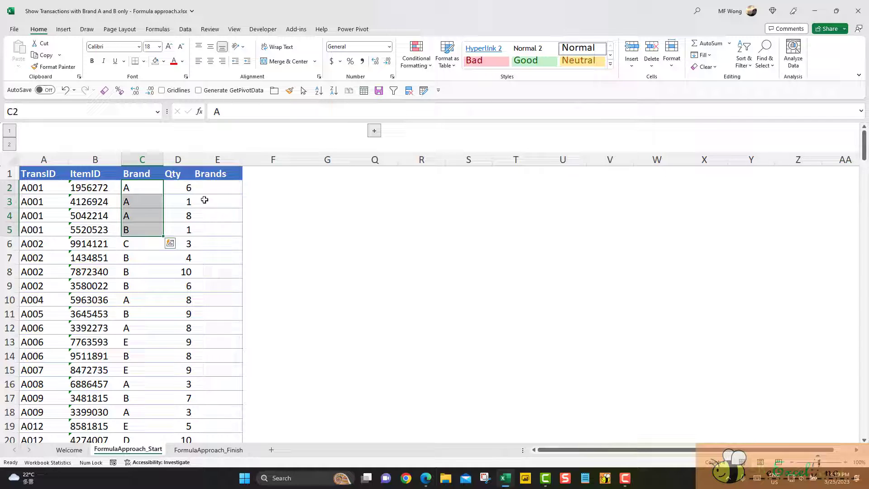
{"action": "left_click", "coordinate": [230, 189]}
- Enter 'A, B' in E2 and copy it to E3:E5 for transaction A001
{"action": "type", "text": "A"}
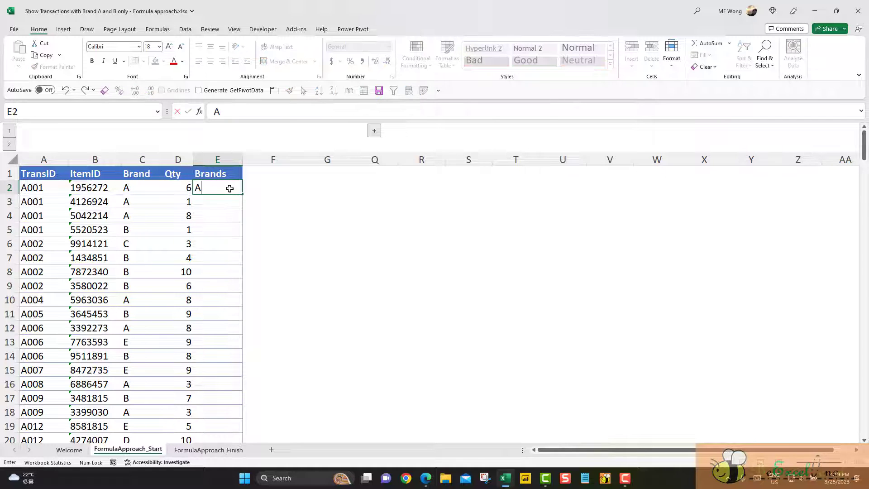
{"action": "type", "text": ", B"}
{"action": "key", "text": "Return"}
{"action": "left_click", "coordinate": [229, 188]}
{"action": "key", "text": "ctrl+c"}
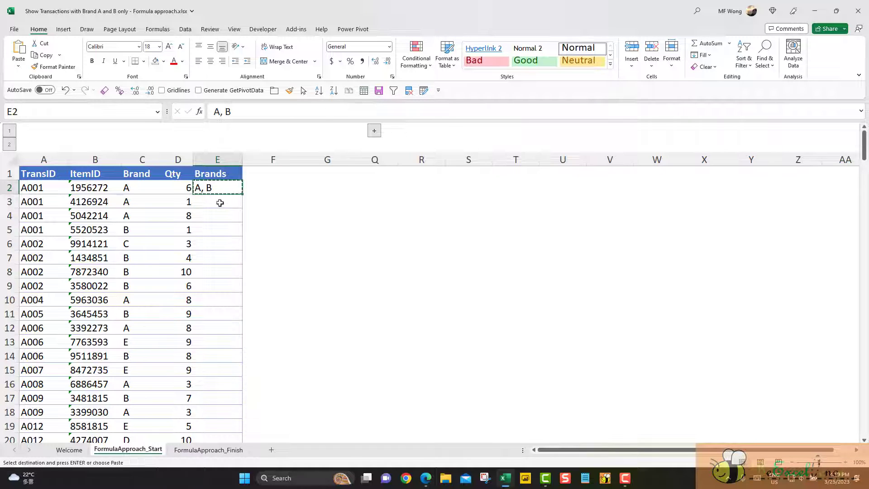
{"action": "left_click_drag", "start_coordinate": [218, 202], "coordinate": [217, 232]}
{"action": "key", "text": "ctrl+v"}
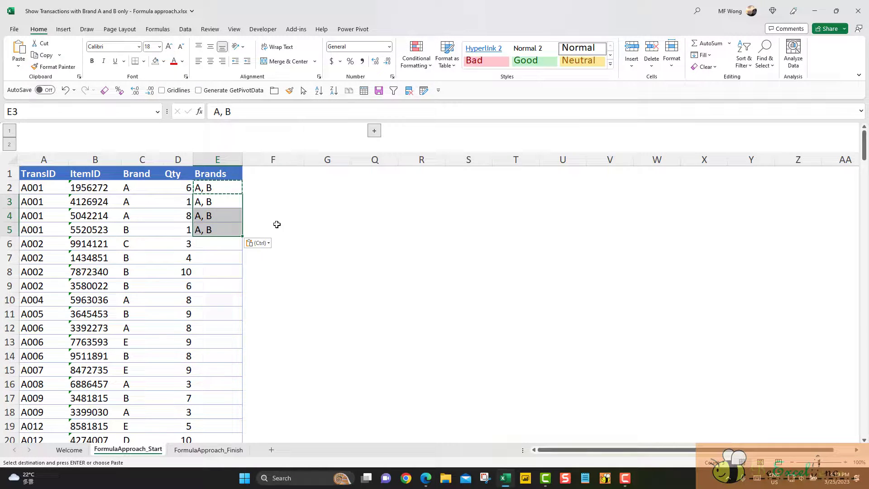
- Enter 'B,C' in E6, copy it to E7:E8, then clear the sample entries in E2:E8
{"action": "left_click", "coordinate": [217, 244]}
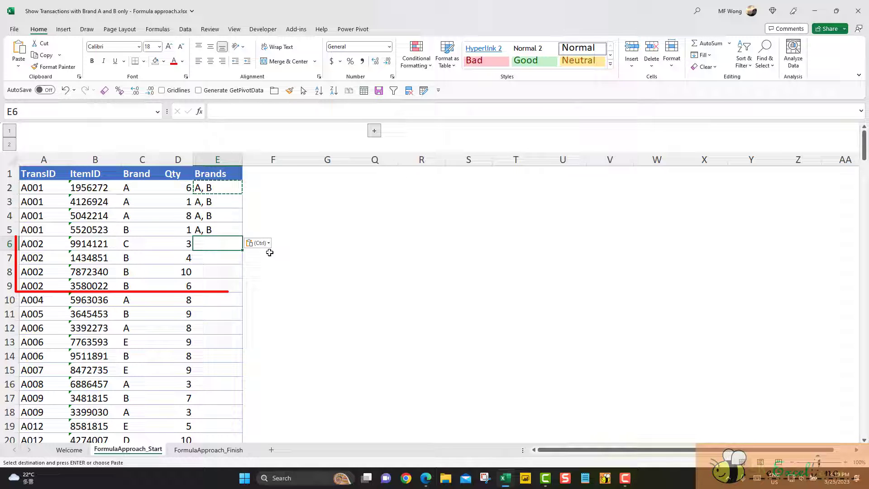
{"action": "type", "text": "B,"}
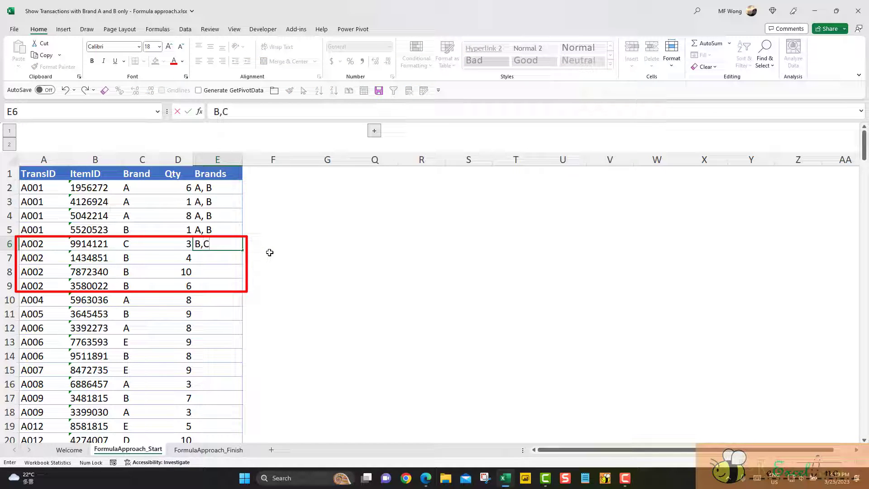
{"action": "type", "text": "C"}
{"action": "key", "text": "Return"}
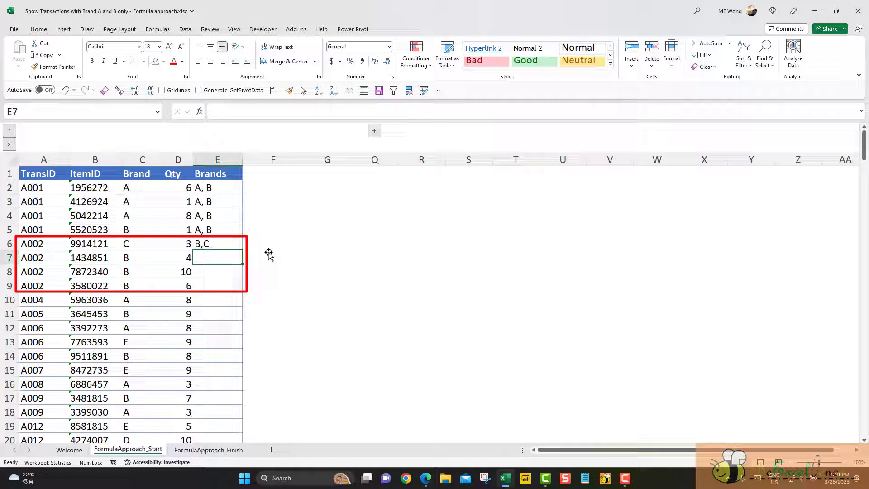
{"action": "left_click_drag", "start_coordinate": [142, 258], "coordinate": [141, 272]}
{"action": "left_click", "coordinate": [143, 246]}
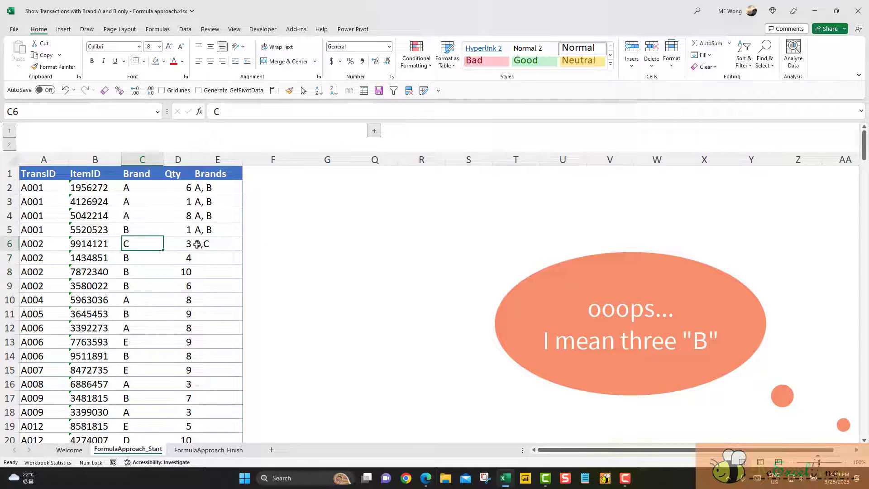
{"action": "left_click", "coordinate": [223, 244]}
{"action": "key", "text": "ctrl+c"}
{"action": "left_click_drag", "start_coordinate": [225, 256], "coordinate": [227, 269]}
{"action": "key", "text": "ctrl+v"}
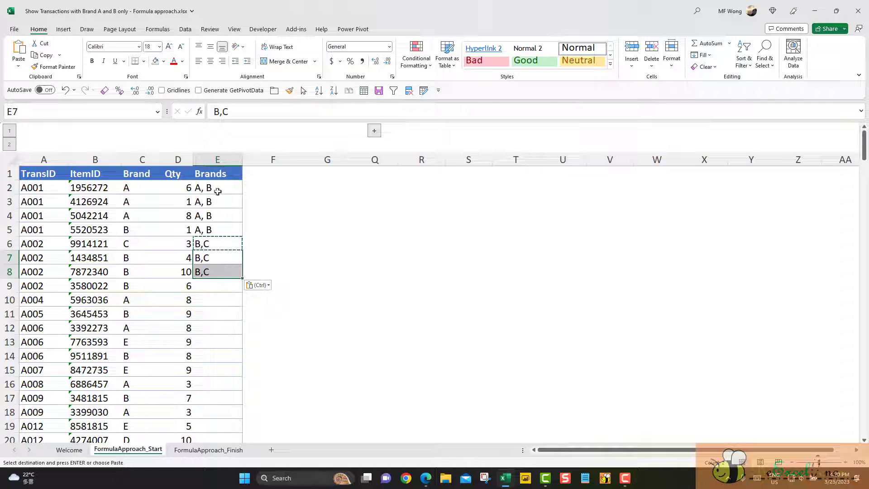
{"action": "left_click_drag", "start_coordinate": [217, 189], "coordinate": [213, 270]}
{"action": "key", "text": "Delete"}
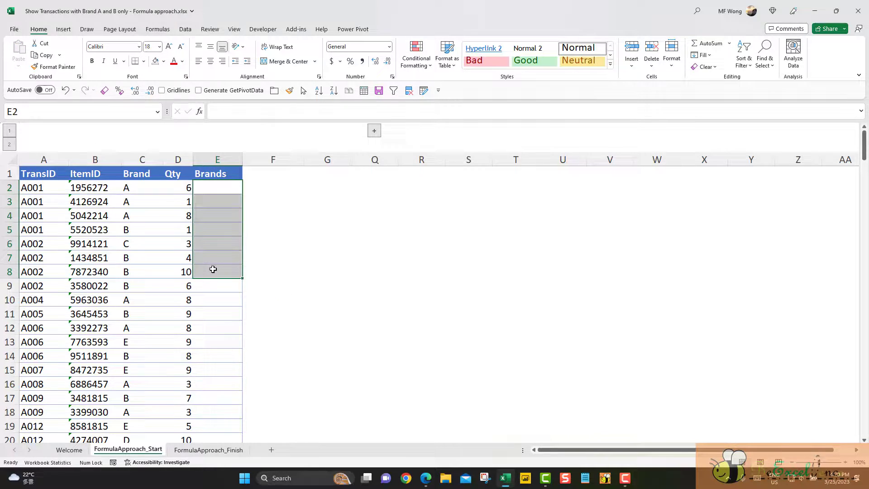
- Start =FILTER( in E2 using the absolute Brand range $C$2:$C$201 as its array
{"action": "key", "text": "Up"}
{"action": "key", "text": "Down"}
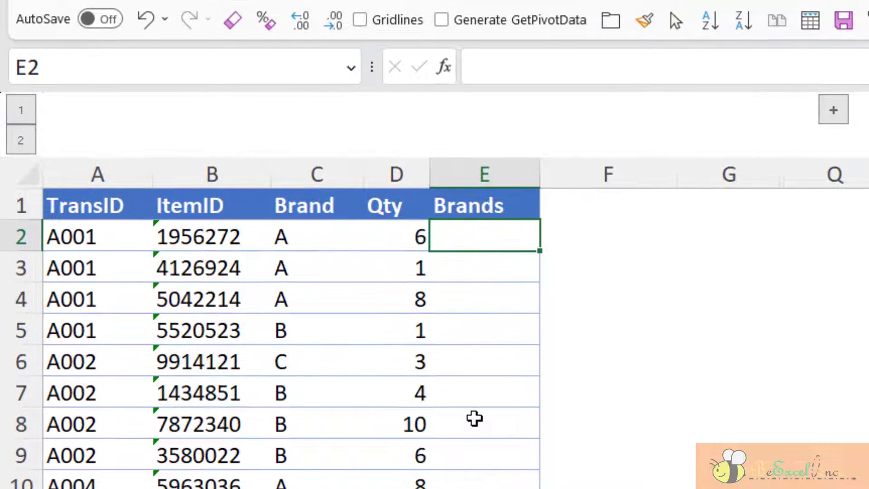
{"action": "type", "text": "=FIL"}
{"action": "key", "text": "Tab"}
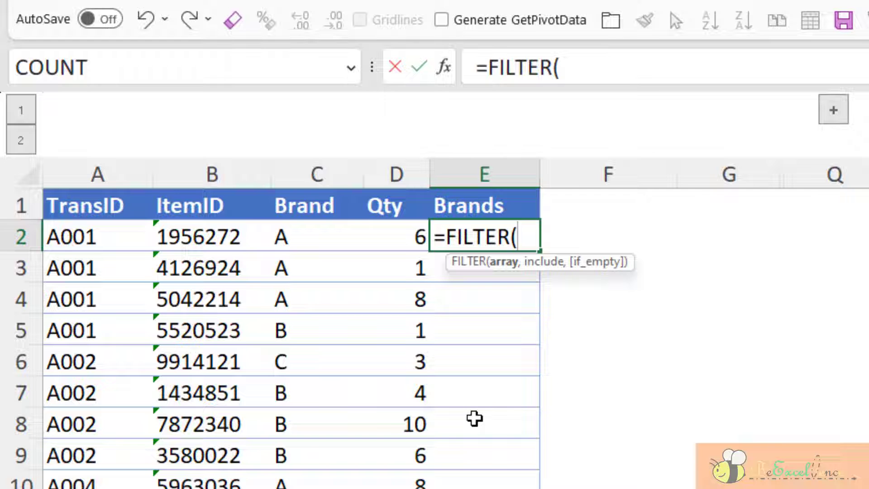
{"action": "key", "text": "Left"}
{"action": "key", "text": "Left"}
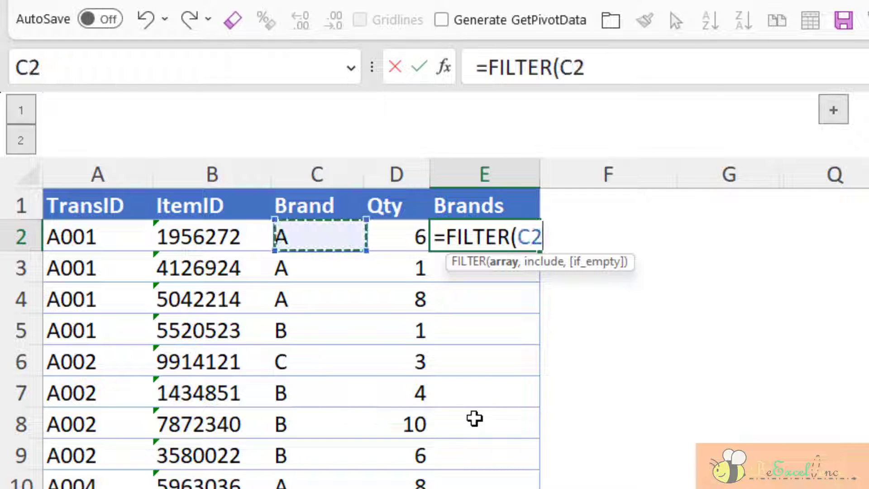
{"action": "key", "text": "ctrl+shift+Down"}
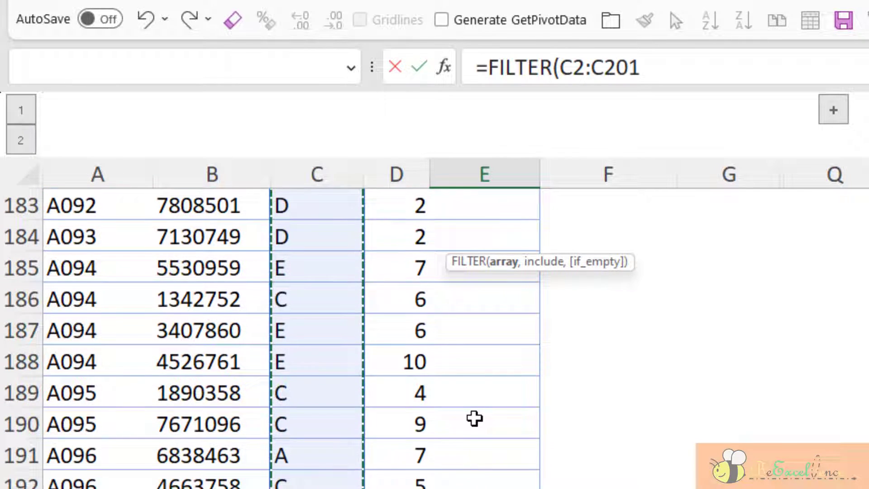
{"action": "key", "text": "F4"}
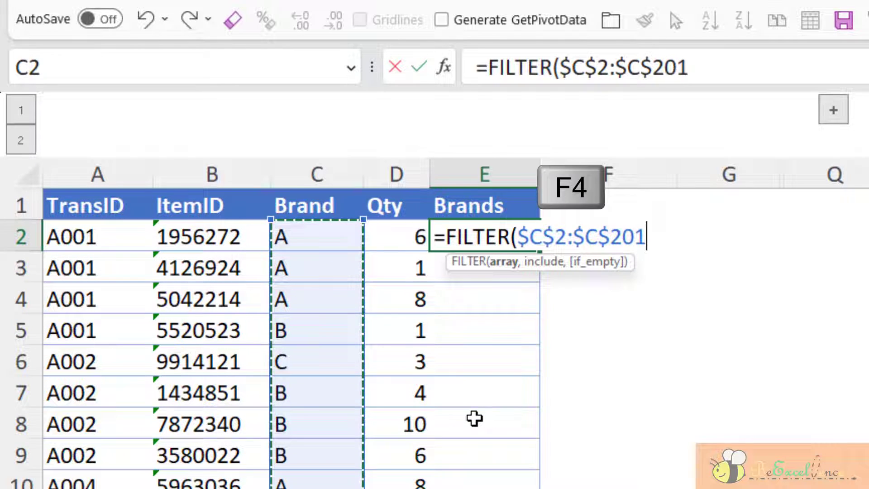
{"action": "type", "text": ","}
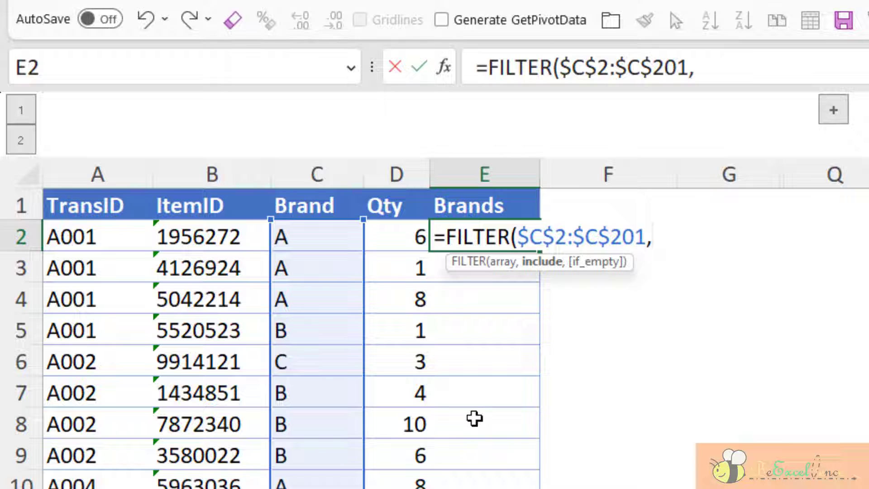
- Add the include condition $A$2:$A$201 = A2 to the FILTER formula in E2
{"action": "left_click", "coordinate": [94, 232]}
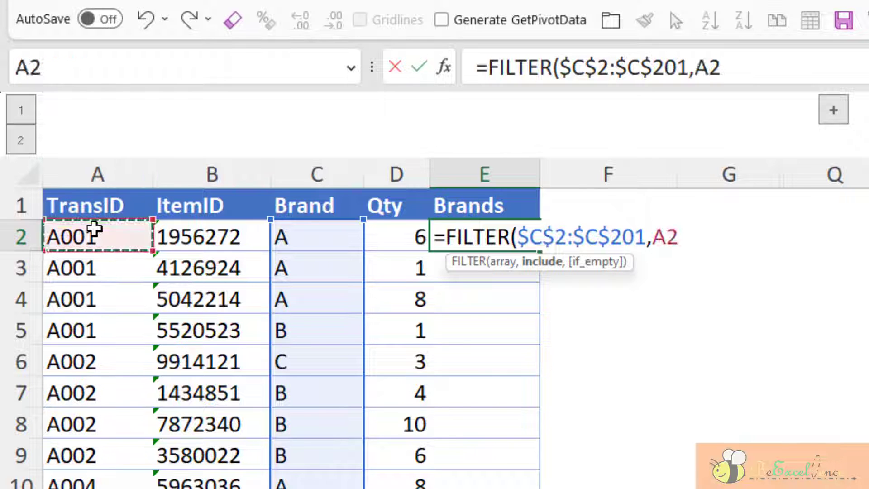
{"action": "key", "text": "ctrl+shift+Down"}
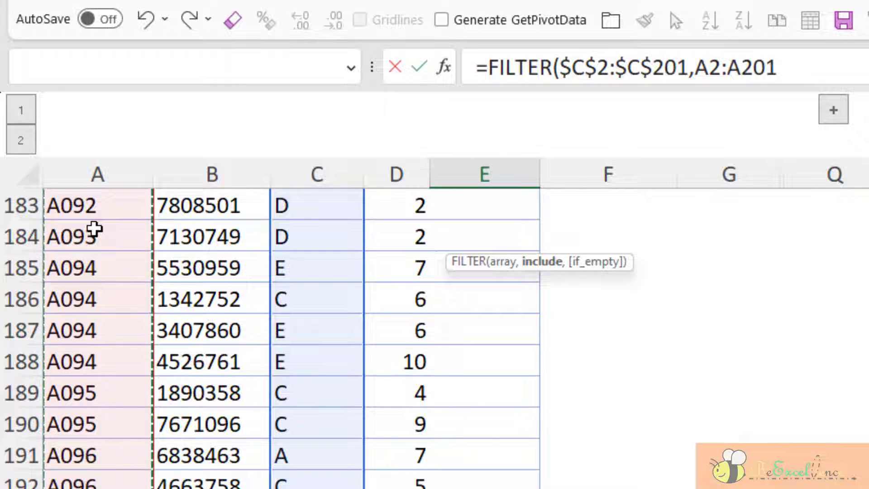
{"action": "key", "text": "F4"}
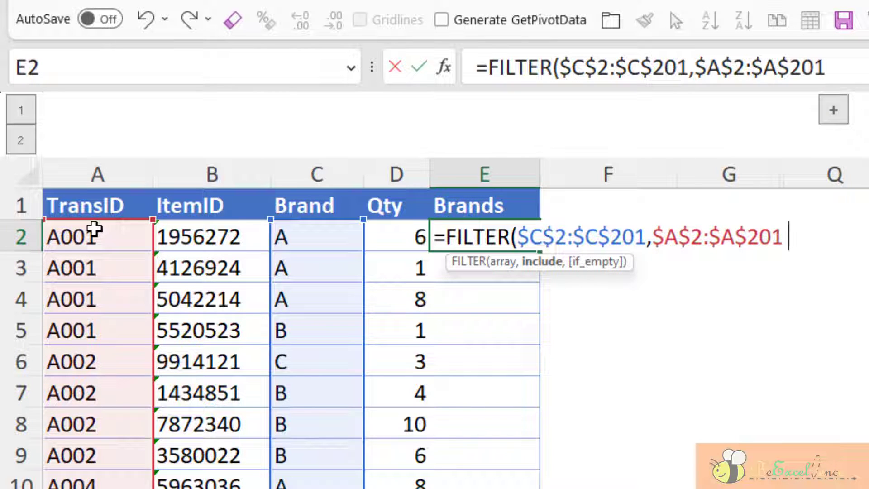
{"action": "type", "text": "="}
{"action": "left_click", "coordinate": [118, 235]}
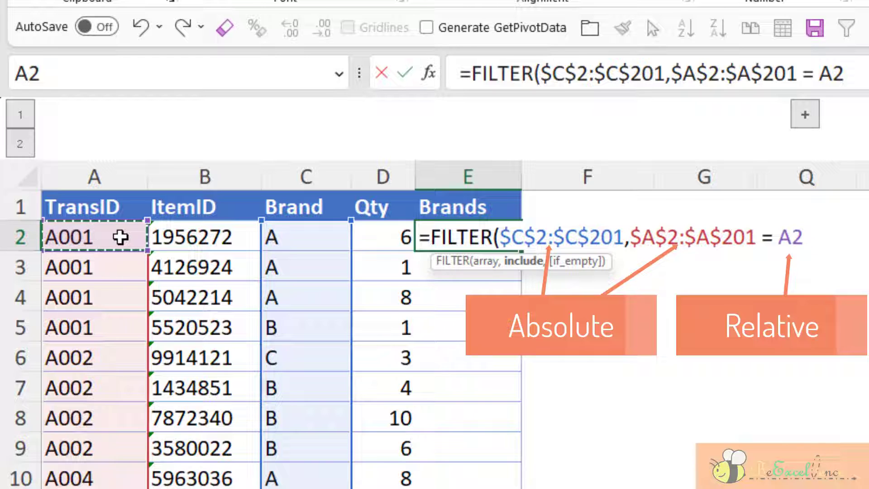
- Close and commit the FILTER formula, then inspect its spilled brand results in E2:E5
{"action": "type", "text": ")"}
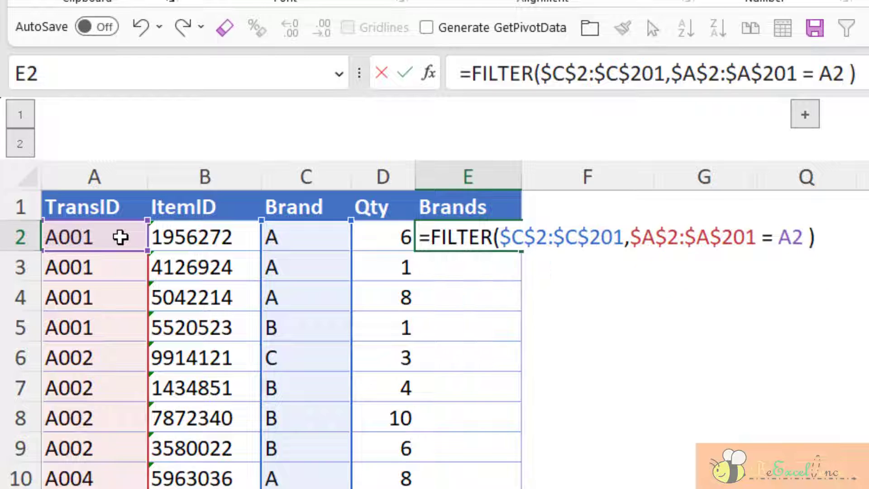
{"action": "key", "text": "Return"}
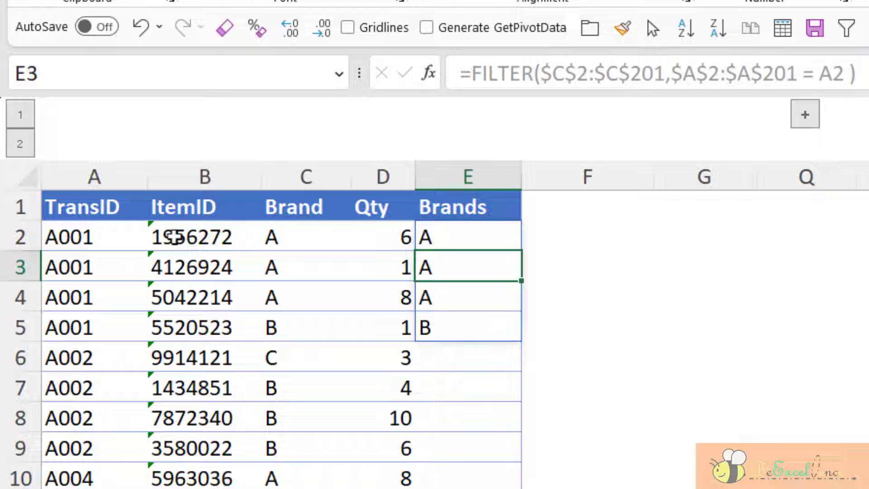
{"action": "left_click", "coordinate": [501, 235]}
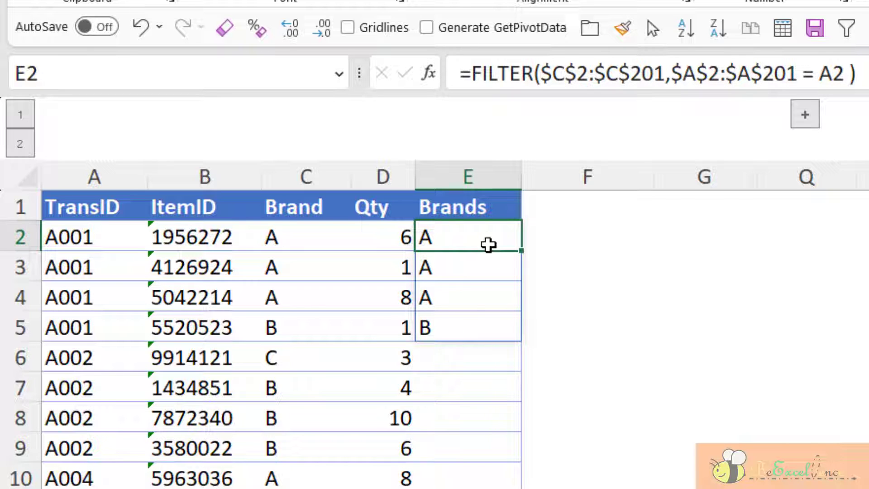
{"action": "left_click_drag", "start_coordinate": [472, 244], "coordinate": [473, 333]}
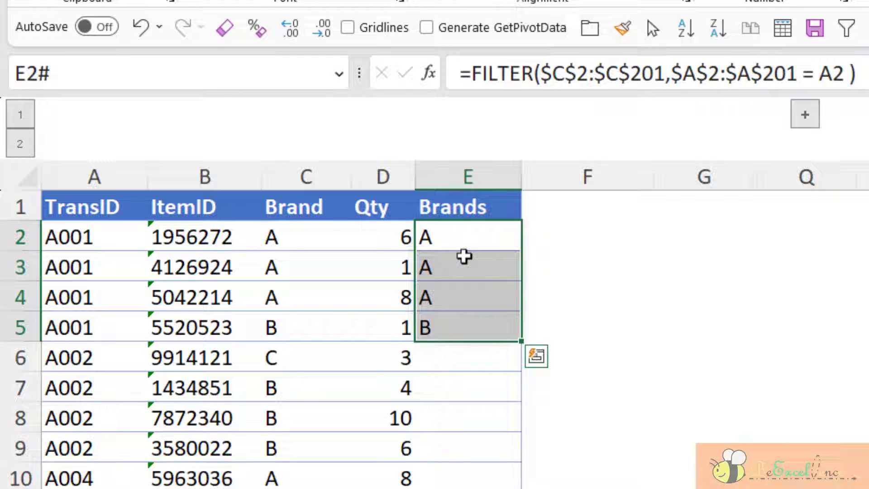
{"action": "left_click", "coordinate": [464, 248]}
{"action": "left_click", "coordinate": [468, 270]}
{"action": "left_click", "coordinate": [472, 298]}
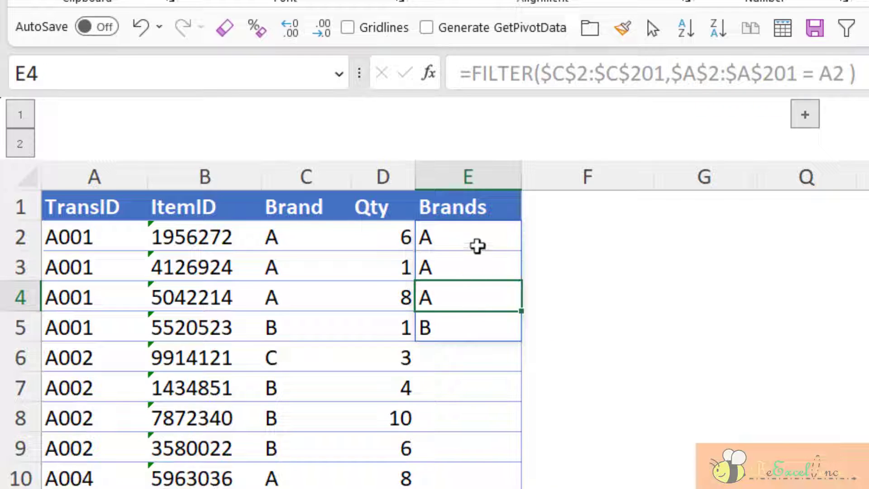
{"action": "left_click", "coordinate": [477, 243]}
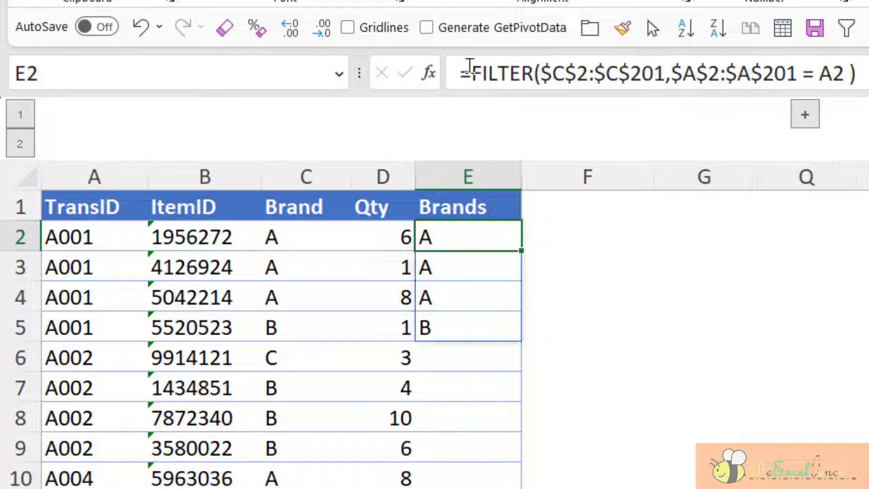
- Wrap E2's FILTER formula in UNIQUE so only brands A and B appear
{"action": "left_click", "coordinate": [466, 72]}
{"action": "type", "text": "unqi"}
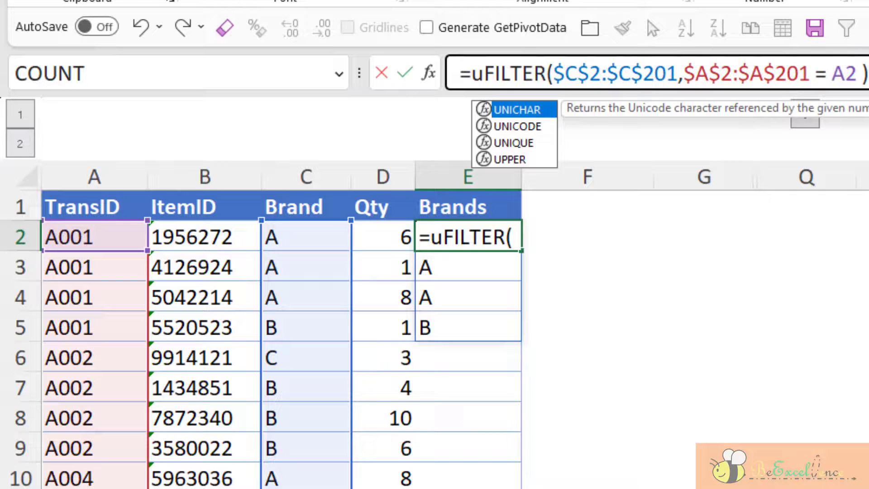
{"action": "key", "text": "BackSpace"}
{"action": "key", "text": "BackSpace"}
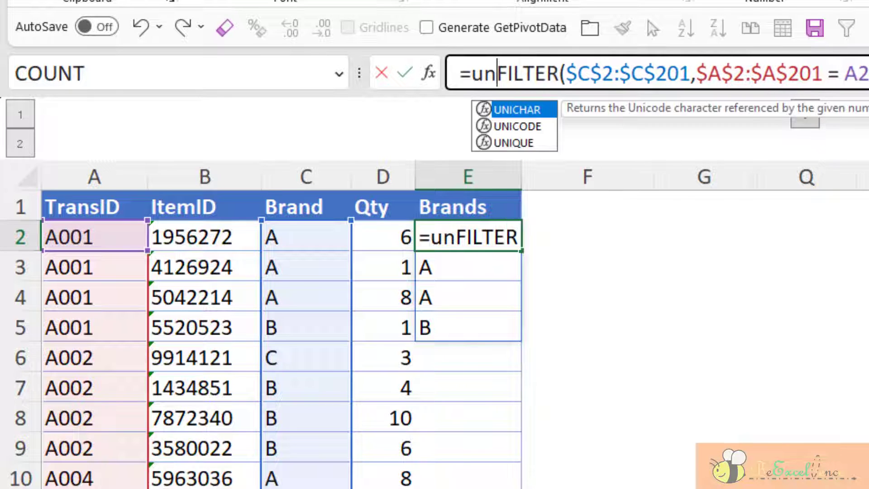
{"action": "type", "text": "i"}
{"action": "key", "text": "Down"}
{"action": "key", "text": "Down"}
{"action": "key", "text": "Tab"}
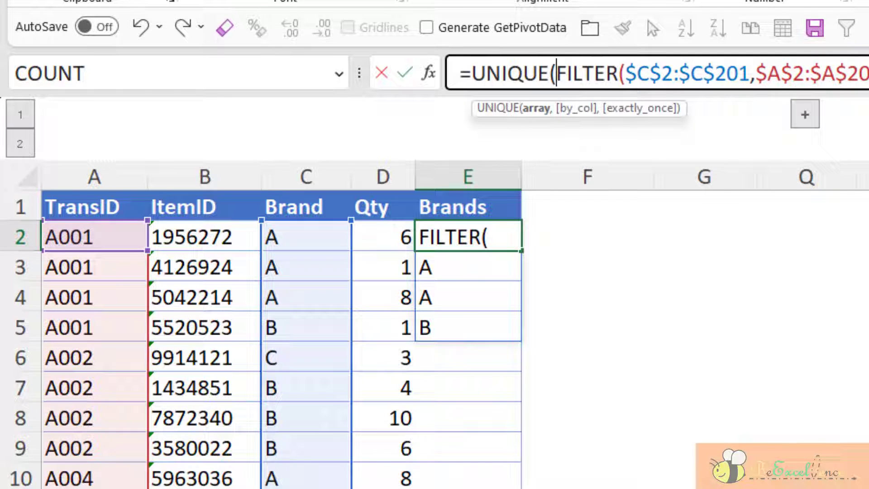
{"action": "key", "text": "End"}
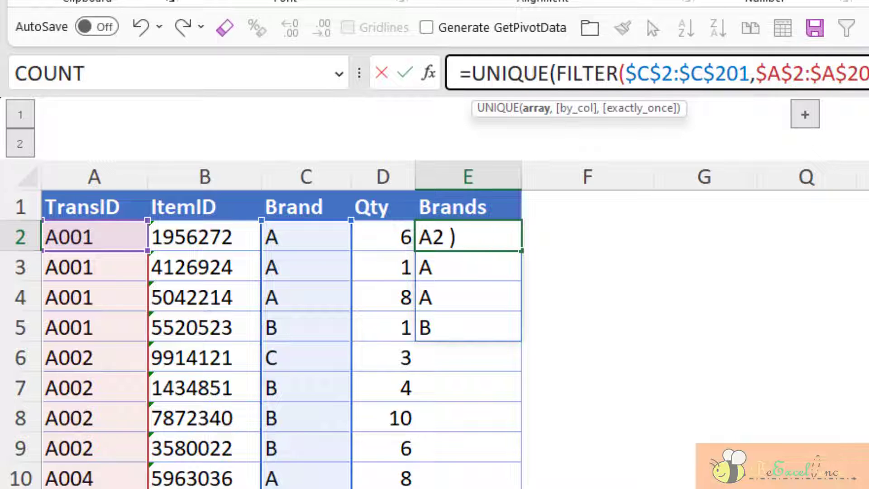
{"action": "type", "text": ")"}
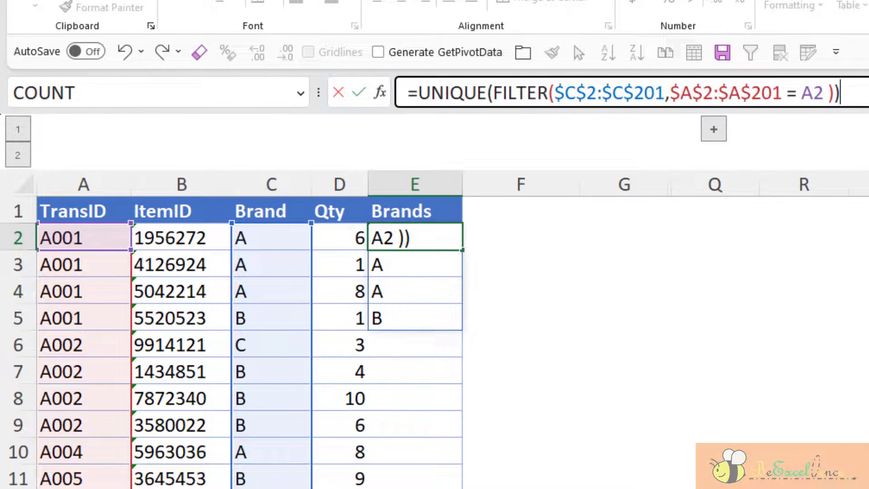
{"action": "key", "text": "Return"}
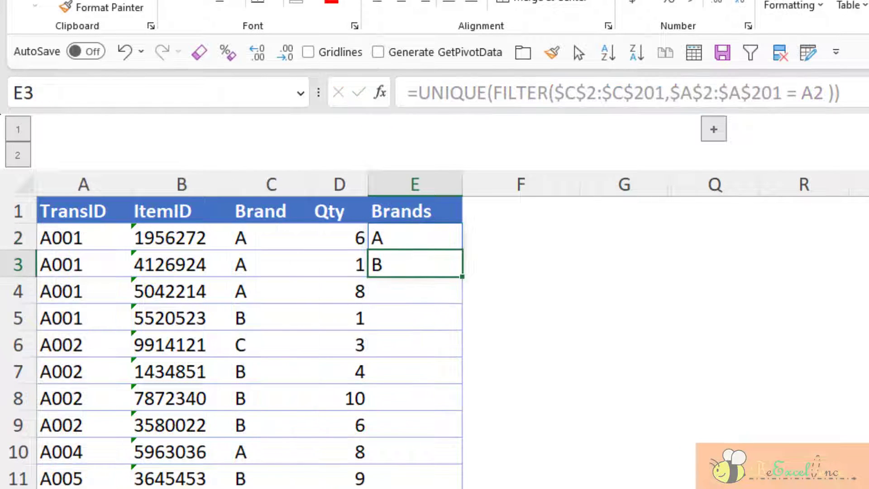
{"action": "left_click", "coordinate": [415, 237]}
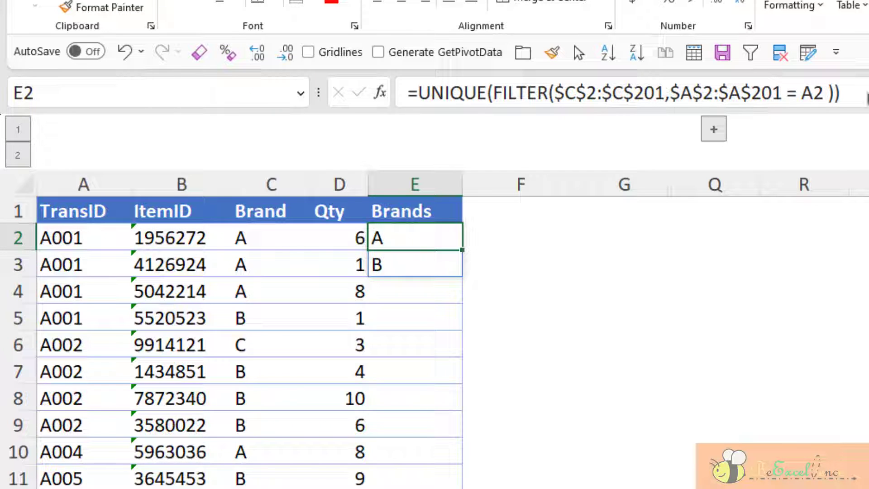
- Wrap E2's UNIQUE formula in SORT so the brands spill alphabetically as A, B
{"action": "left_click", "coordinate": [419, 96]}
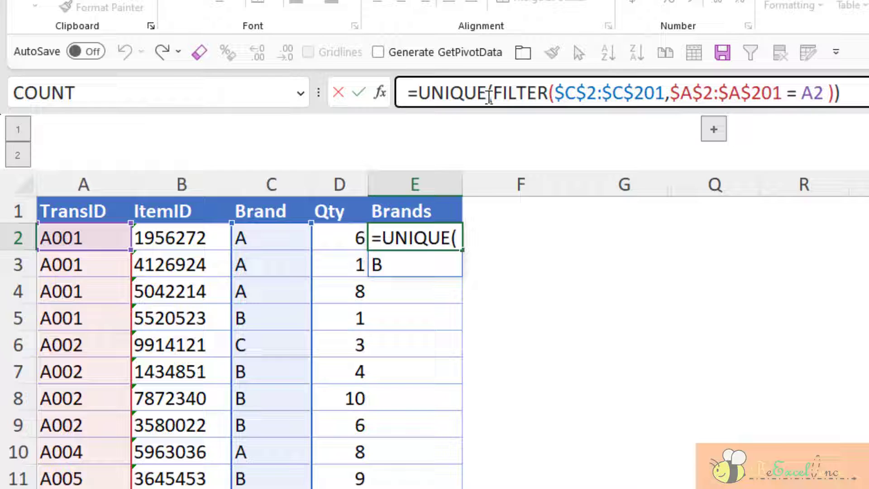
{"action": "type", "text": "SORT("}
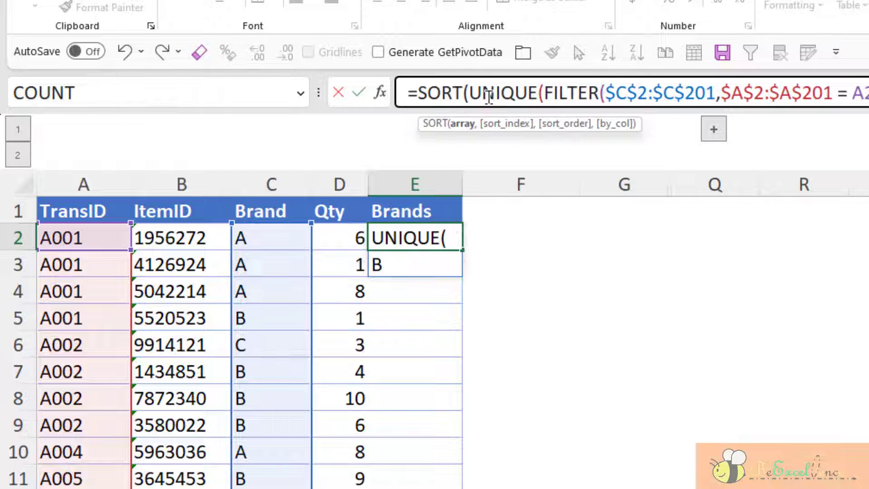
{"action": "key", "text": "End"}
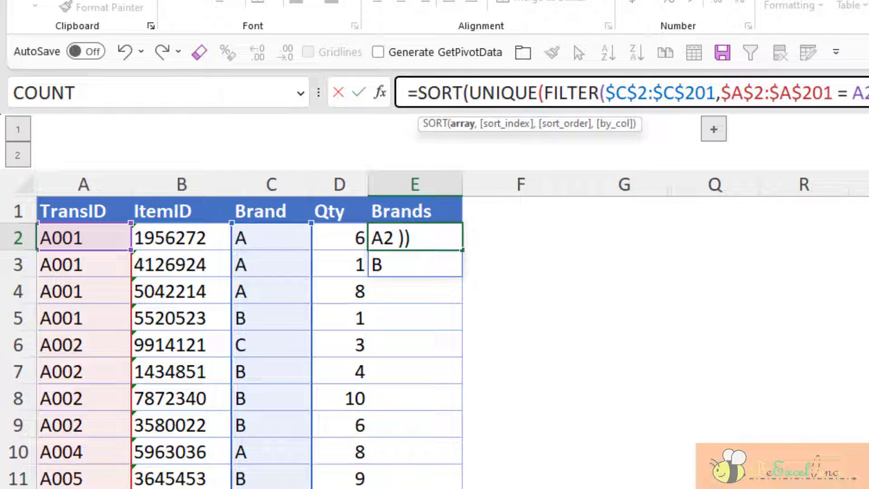
{"action": "type", "text": ")"}
{"action": "key", "text": "Return"}
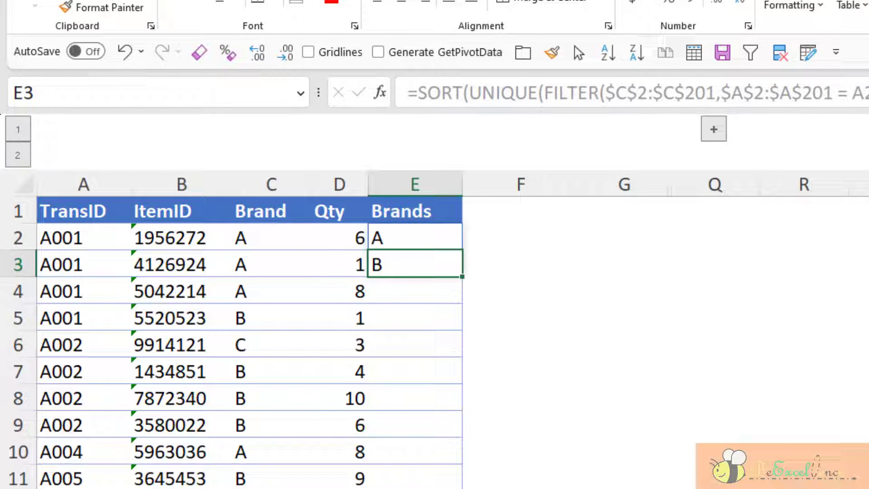
{"action": "left_click", "coordinate": [420, 243]}
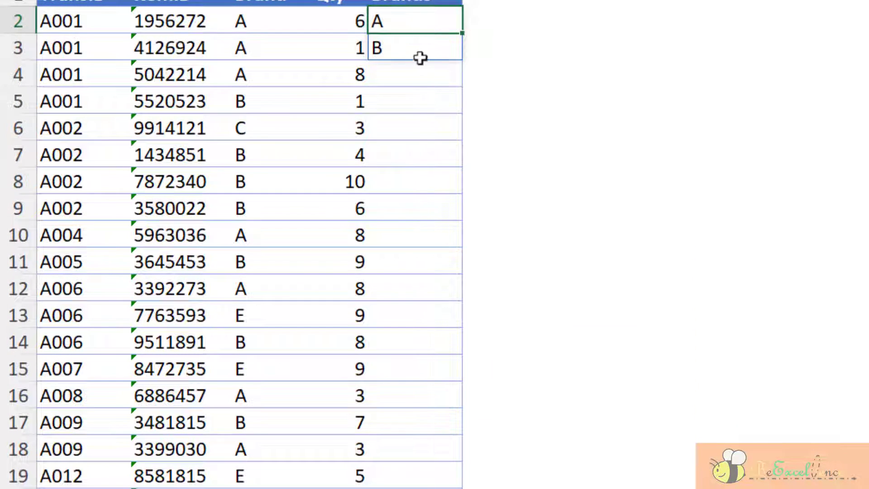
- Copy E2's brand formula and paste it into E17 beside the A009 rows
{"action": "left_click", "coordinate": [414, 423]}
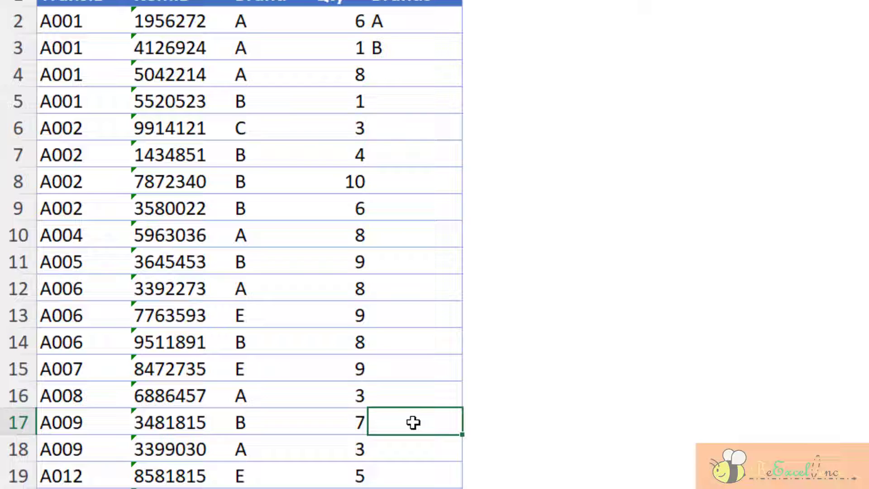
{"action": "left_click", "coordinate": [388, 22]}
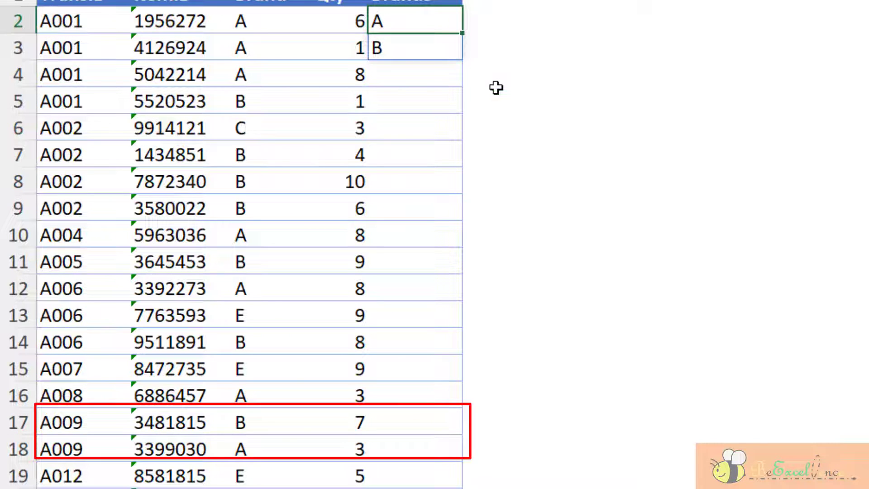
{"action": "key", "text": "ctrl+c"}
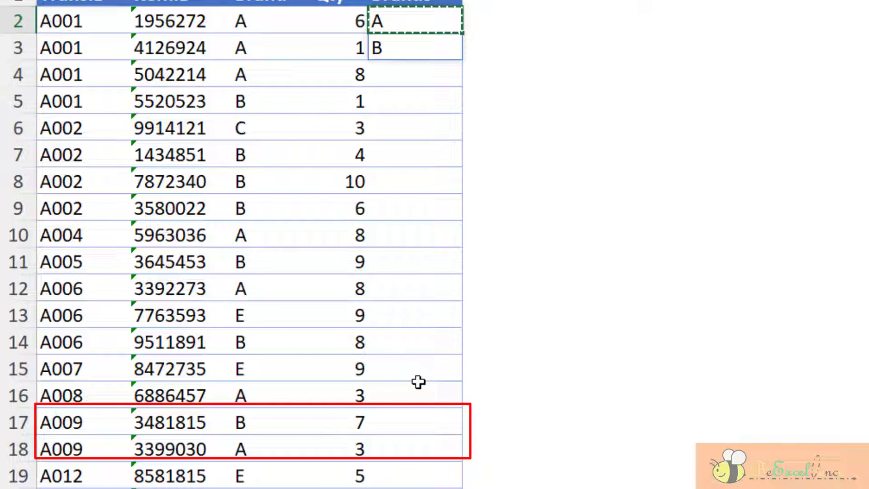
{"action": "left_click", "coordinate": [427, 418]}
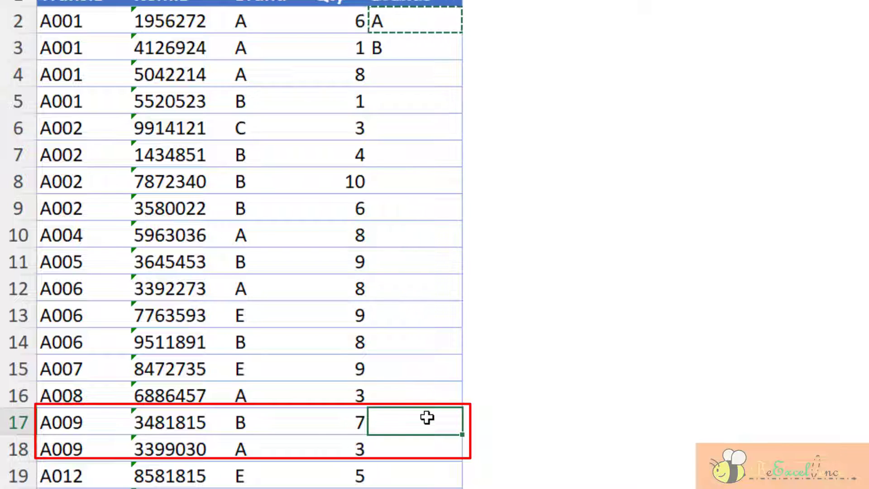
{"action": "key", "text": "ctrl+v"}
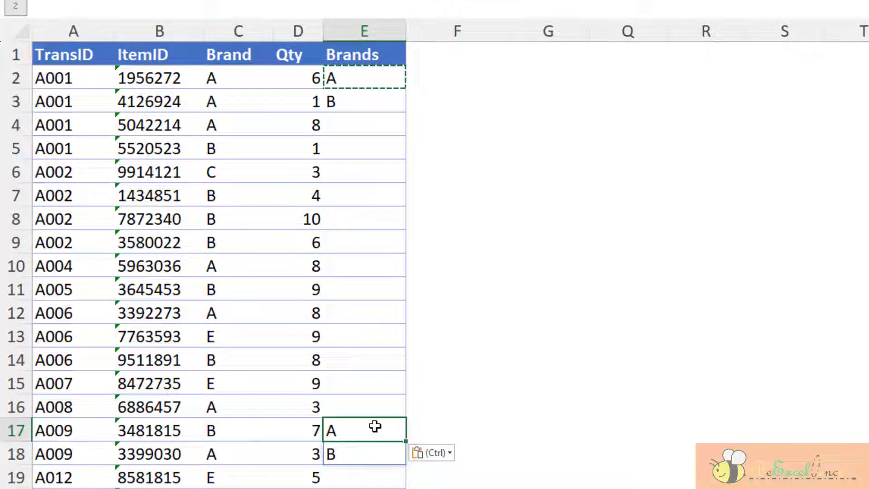
{"action": "key", "text": "Escape"}
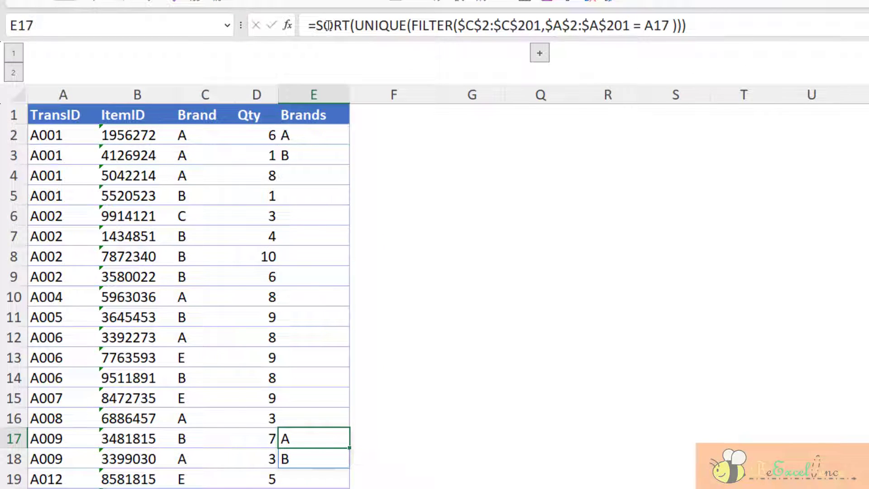
- Remove the SORT wrapper from E17's formula and confirm it lists B and A for A009
{"action": "double_click", "coordinate": [329, 26]}
{"action": "key", "text": "Delete"}
{"action": "key", "text": "Delete"}
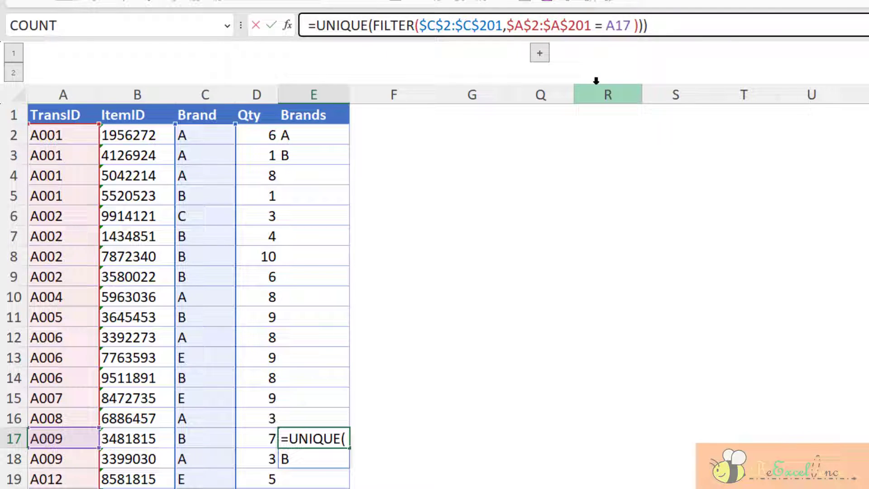
{"action": "left_click", "coordinate": [718, 19]}
{"action": "key", "text": "BackSpace"}
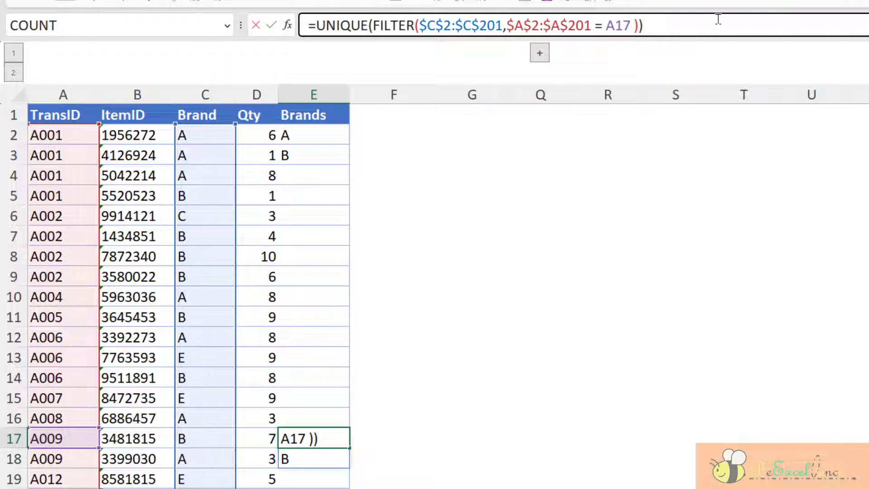
{"action": "key", "text": "Return"}
{"action": "key", "text": "Up"}
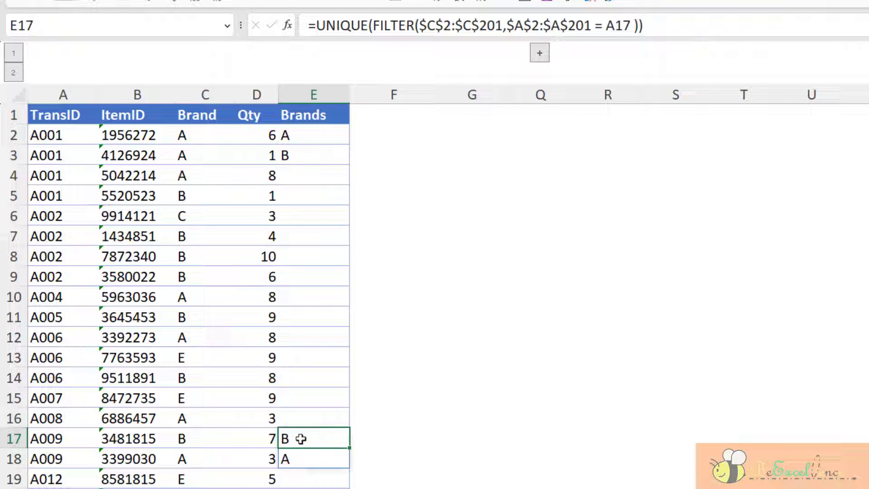
{"action": "left_click", "coordinate": [216, 436]}
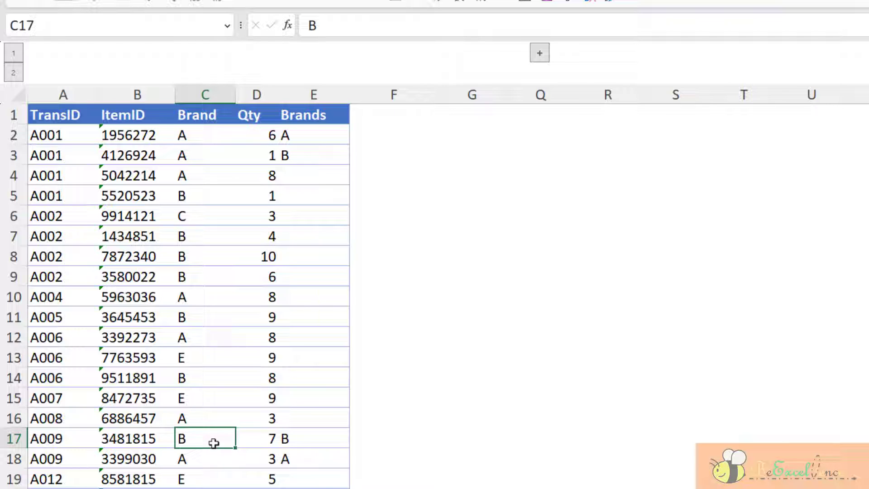
{"action": "left_click", "coordinate": [212, 458]}
{"action": "left_click", "coordinate": [316, 435]}
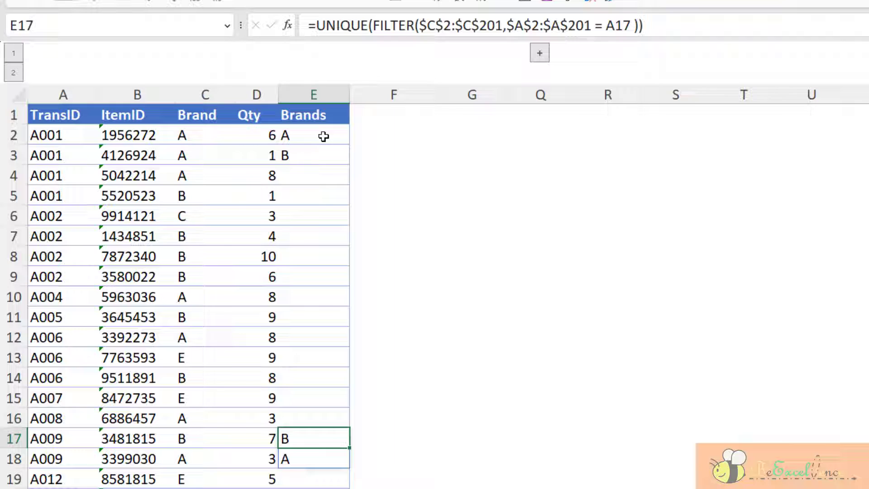
{"action": "left_click_drag", "start_coordinate": [323, 136], "coordinate": [327, 150]}
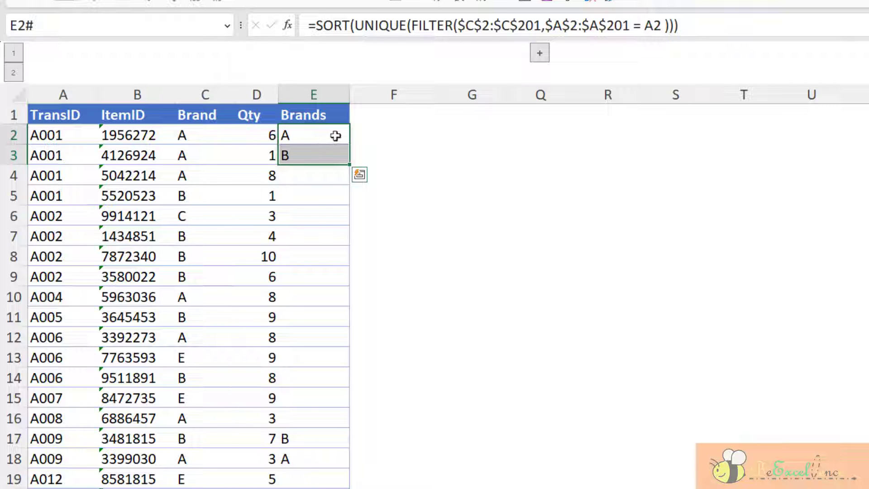
{"action": "left_click_drag", "start_coordinate": [336, 136], "coordinate": [336, 164]}
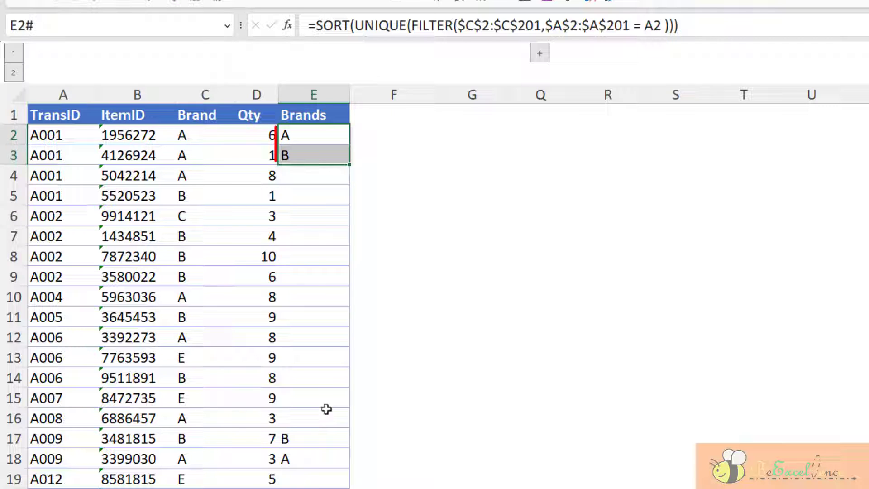
{"action": "left_click_drag", "start_coordinate": [326, 430], "coordinate": [326, 454]}
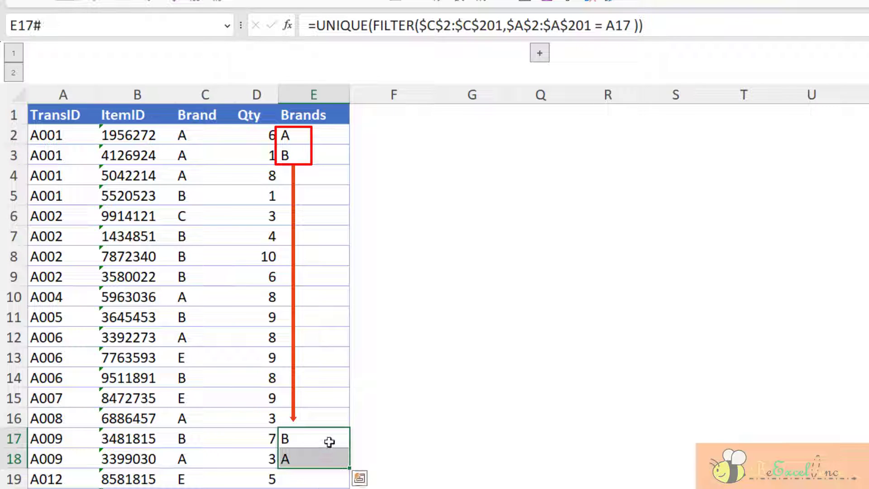
{"action": "left_click", "coordinate": [329, 441]}
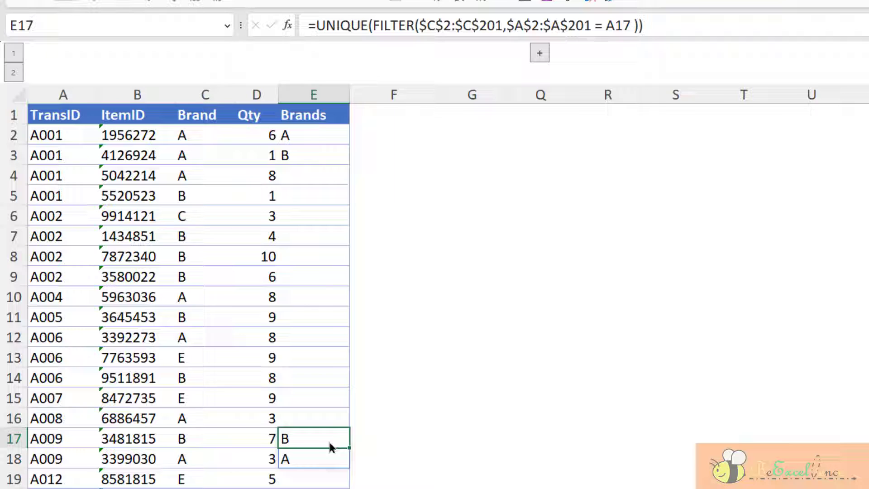
{"action": "left_click", "coordinate": [315, 134]}
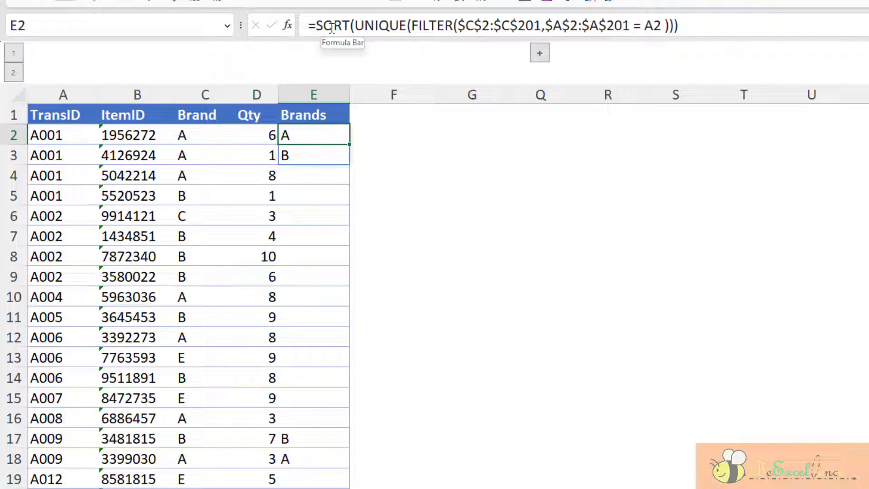
{"action": "left_click", "coordinate": [316, 28]}
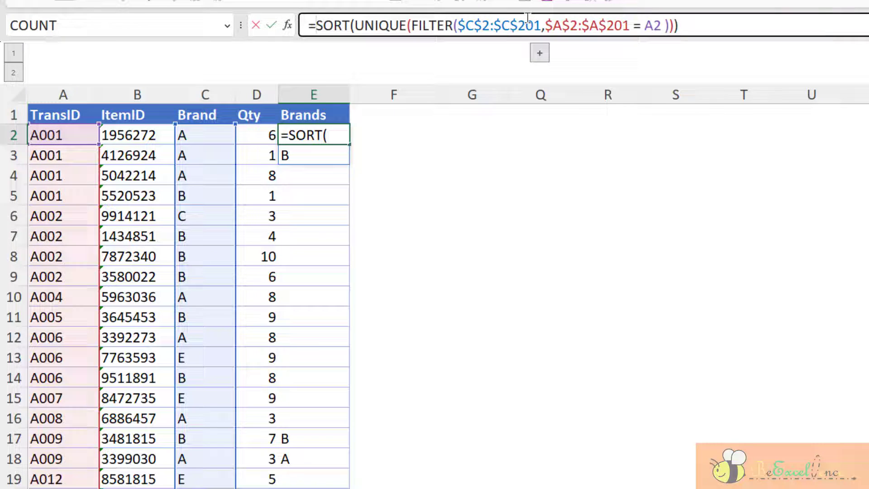
{"action": "key", "text": "Escape"}
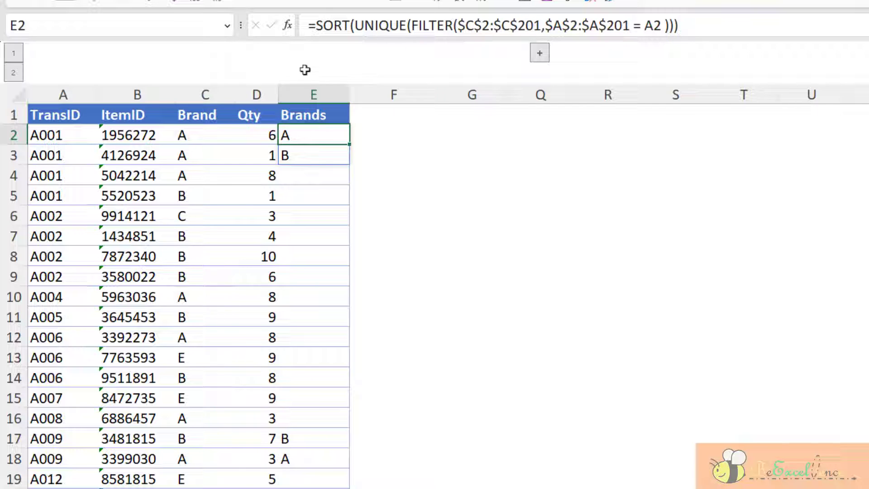
{"action": "left_click", "coordinate": [16, 135]}
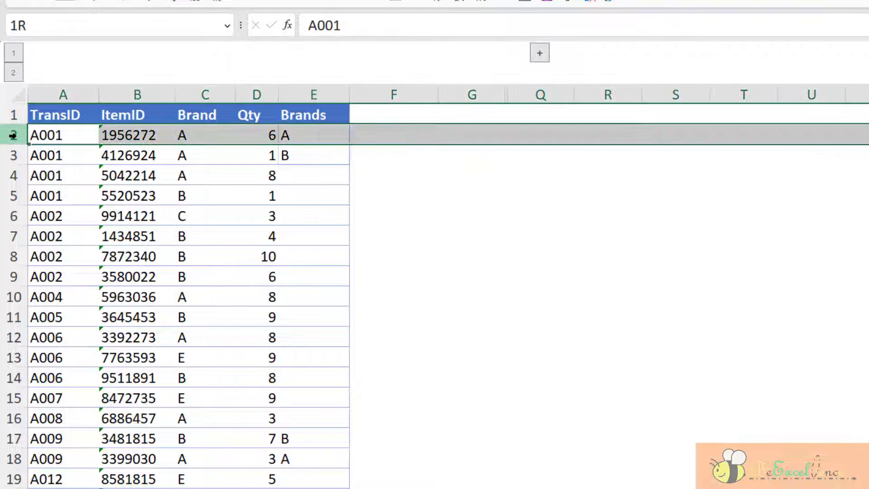
{"action": "left_click", "coordinate": [334, 137]}
{"action": "left_click", "coordinate": [77, 136]}
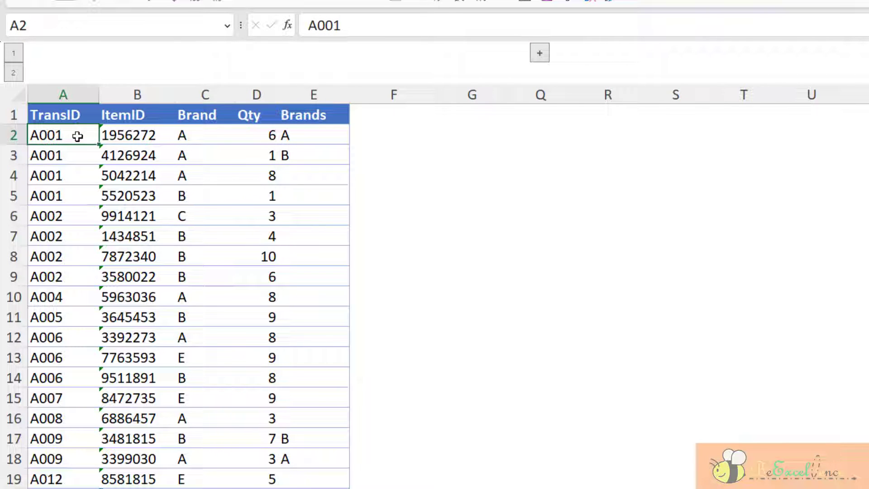
- Wrap E2's formula in ARRAYTOTEXT so it shows 'A, B' in a single cell
{"action": "left_click", "coordinate": [308, 136]}
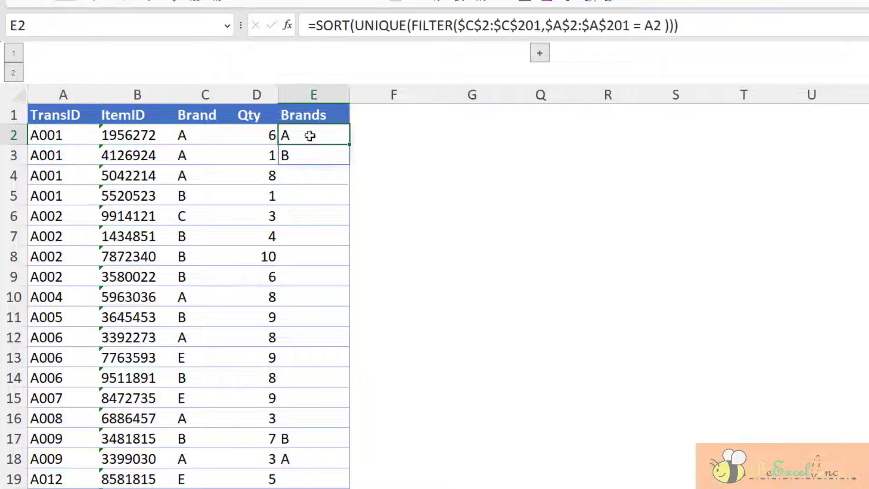
{"action": "left_click", "coordinate": [316, 25]}
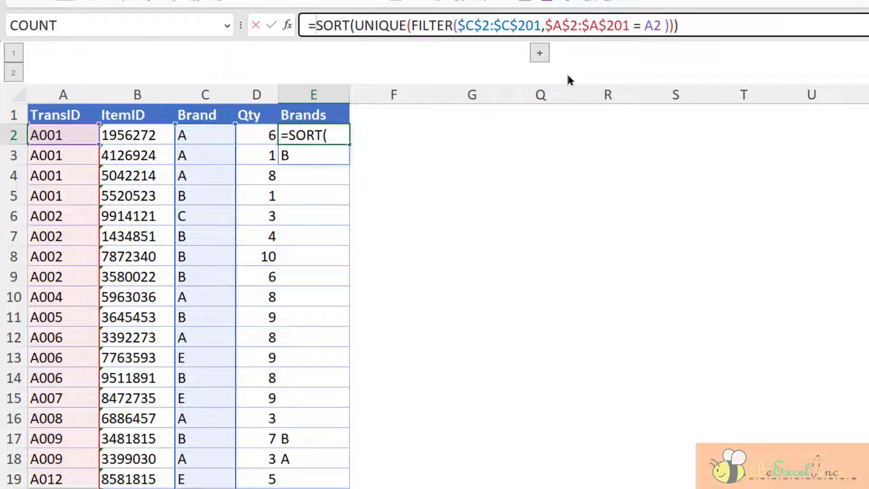
{"action": "type", "text": "arr"}
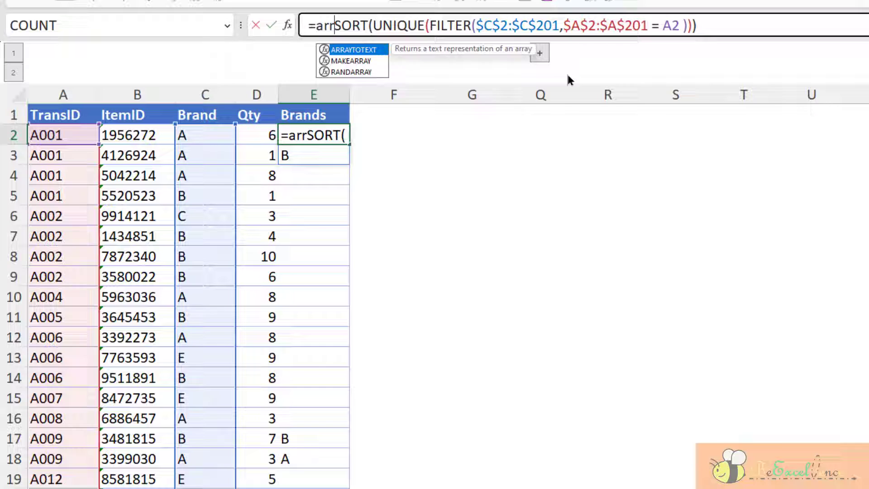
{"action": "key", "text": "Tab"}
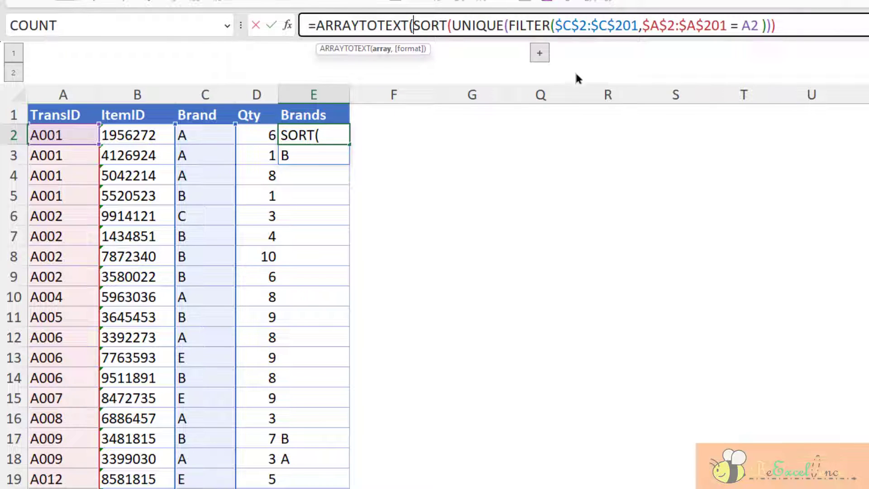
{"action": "left_click", "coordinate": [865, 19]}
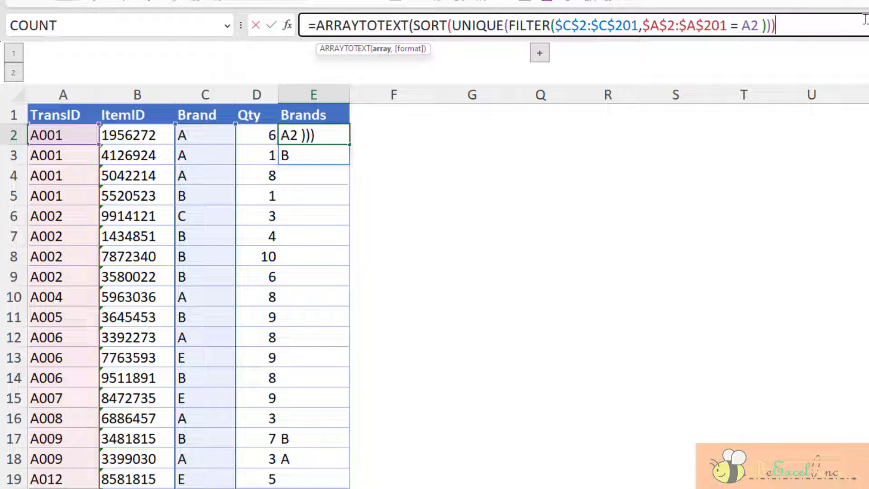
{"action": "type", "text": ")"}
{"action": "key", "text": "Return"}
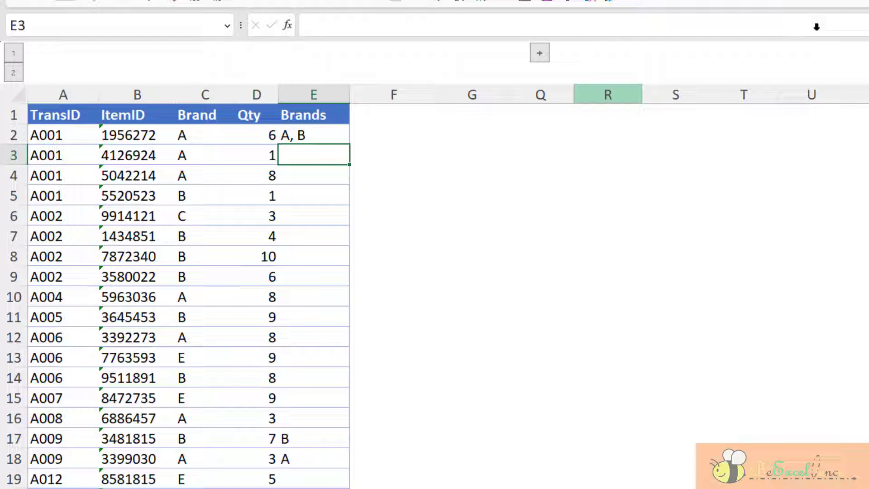
- Review E2's new formula and clear the leftover spilled results in E17:E18
{"action": "left_click", "coordinate": [326, 135]}
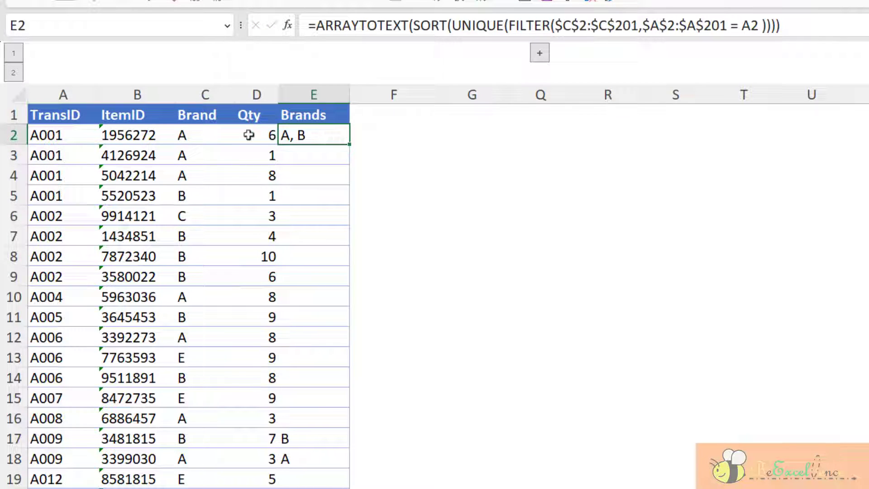
{"action": "left_click", "coordinate": [45, 133]}
{"action": "left_click", "coordinate": [294, 134]}
{"action": "left_click_drag", "start_coordinate": [316, 441], "coordinate": [326, 456]}
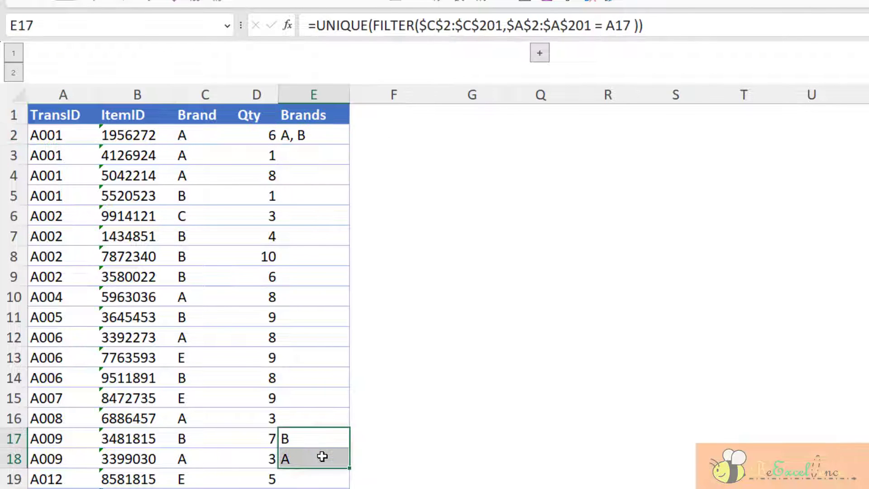
{"action": "key", "text": "Delete"}
- Fill E2's formula down the whole Brands column, check it, and turn on header filters
{"action": "left_click", "coordinate": [308, 136]}
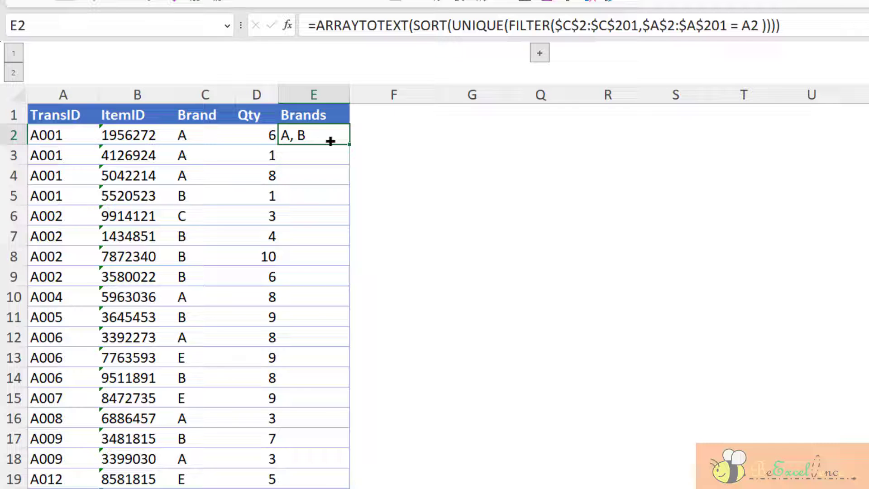
{"action": "double_click", "coordinate": [348, 143]}
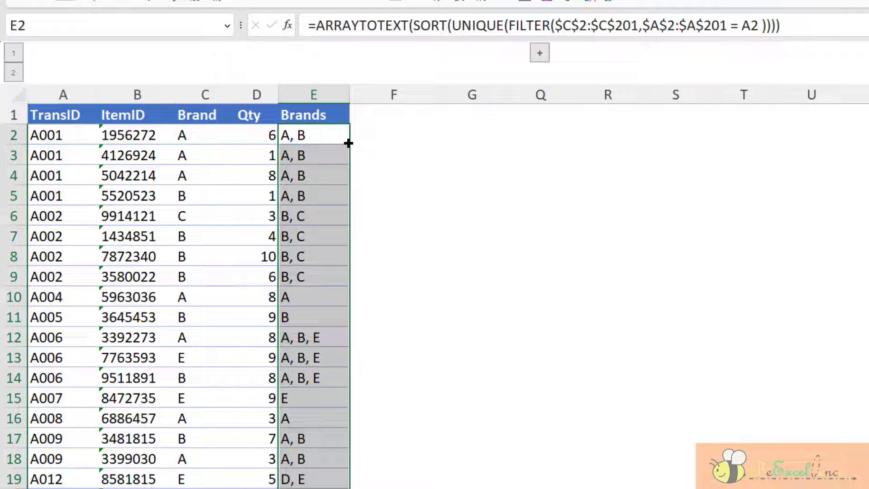
{"action": "key", "text": "ctrl+Down"}
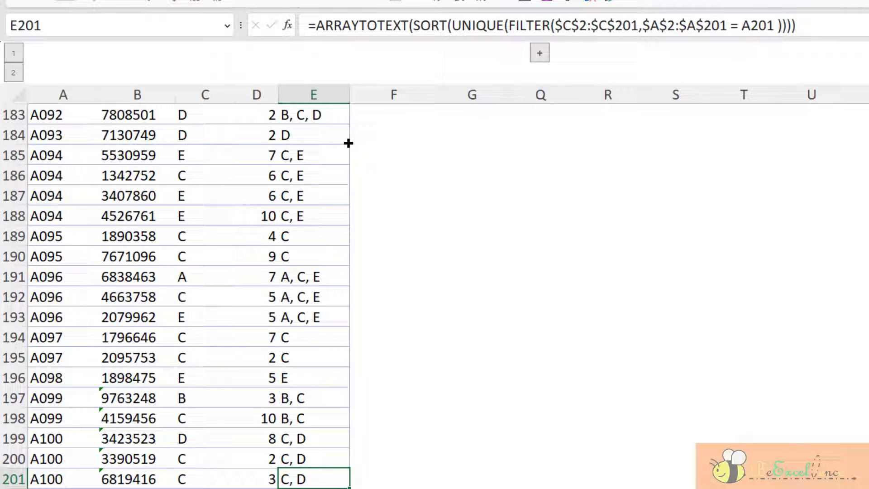
{"action": "key", "text": "ctrl+Up"}
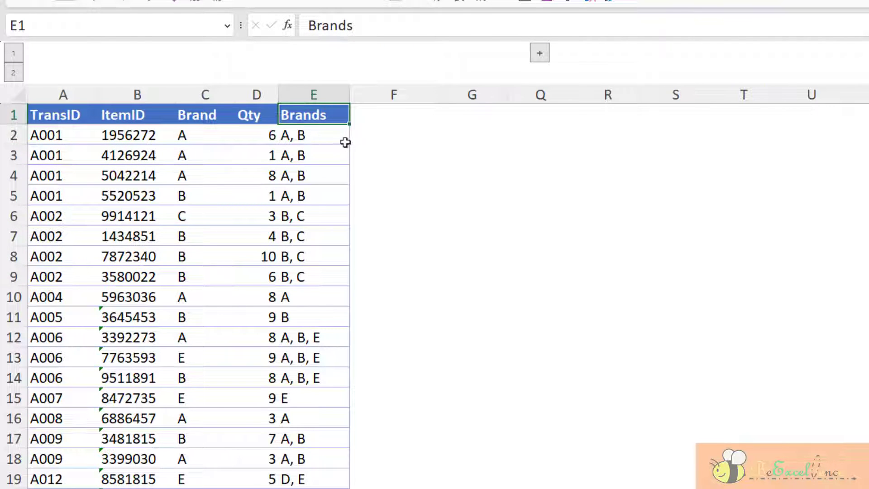
{"action": "left_click", "coordinate": [326, 136]}
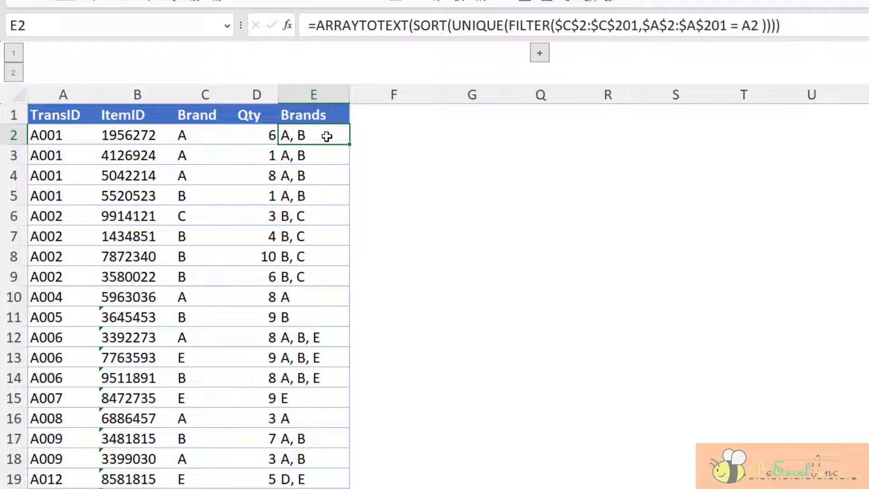
{"action": "key", "text": "ctrl+shift+l"}
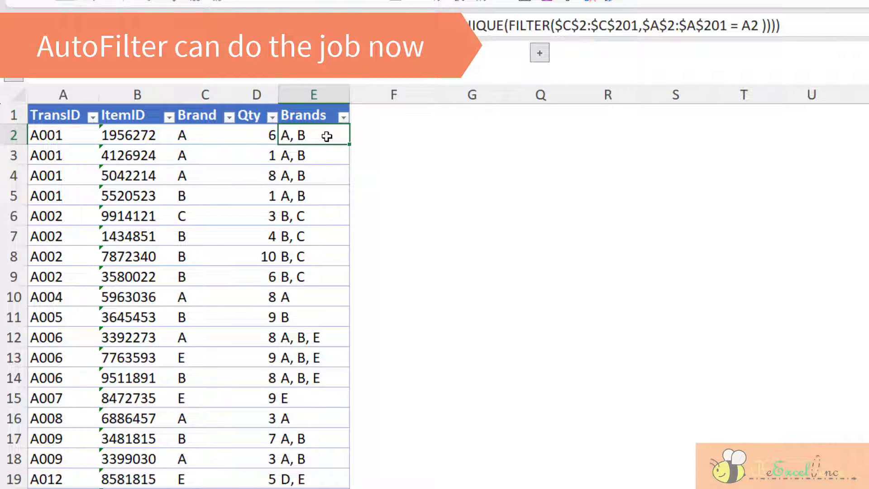
- Filter the Brands column to show only the 'A, B' transactions
{"action": "left_click", "coordinate": [343, 117]}
{"action": "left_click", "coordinate": [229, 271]}
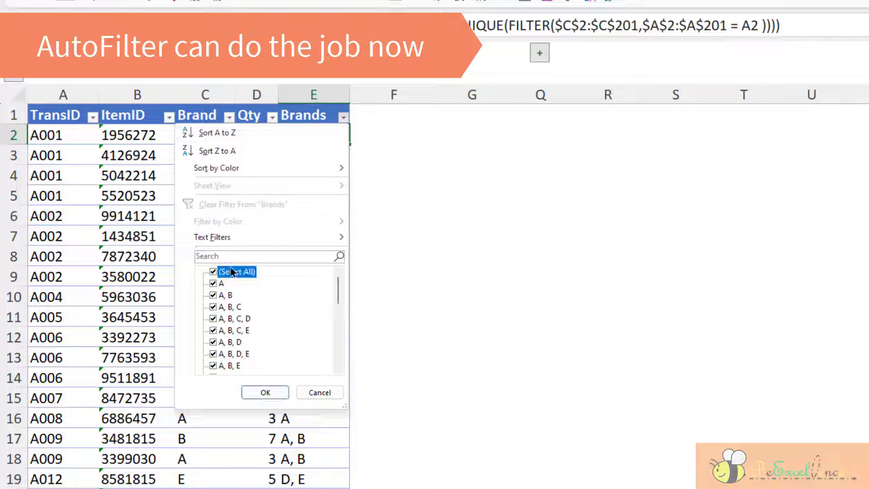
{"action": "left_click", "coordinate": [226, 295]}
{"action": "left_click", "coordinate": [264, 392]}
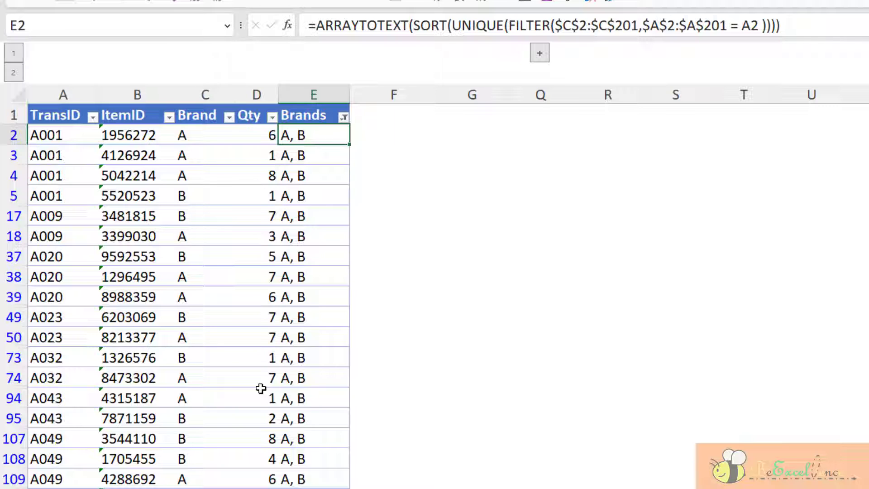
- Change the Brands filter to show only the 'A, C' transactions
{"action": "left_click", "coordinate": [343, 117]}
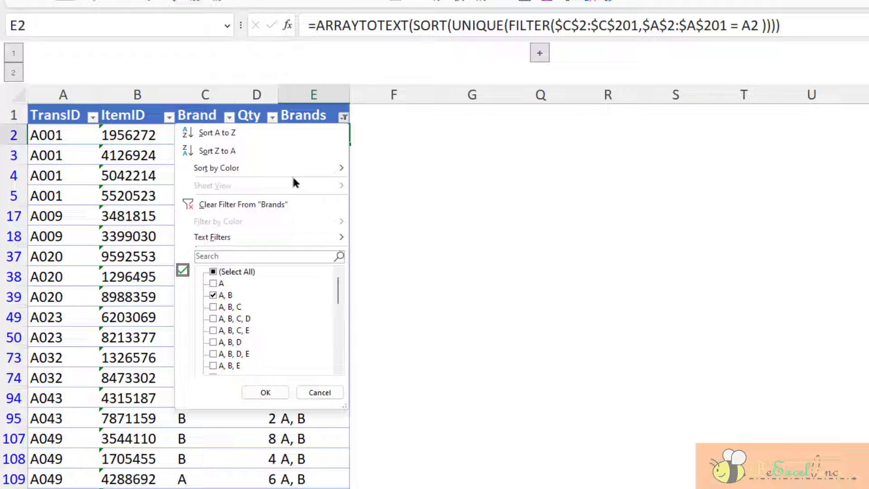
{"action": "left_click", "coordinate": [220, 273]}
{"action": "left_click", "coordinate": [216, 273]}
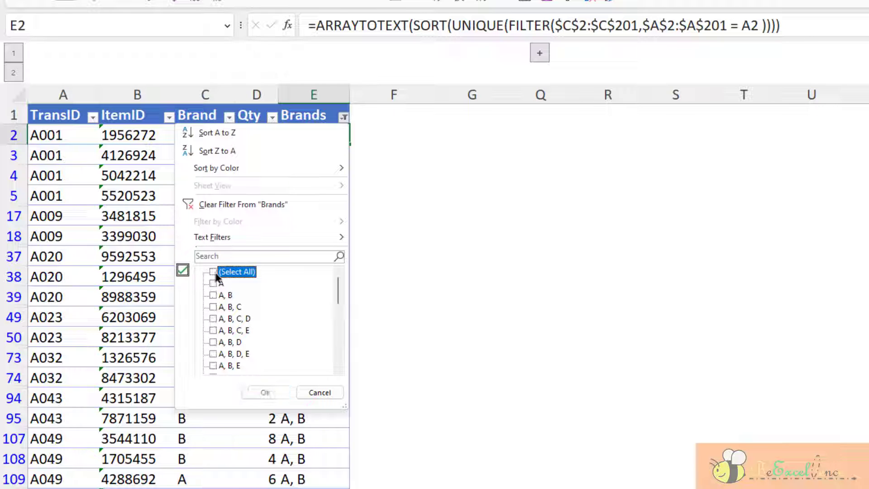
{"action": "scroll", "coordinate": [217, 290], "scroll_direction": "down", "scroll_amount": 1}
{"action": "left_click", "coordinate": [213, 342]}
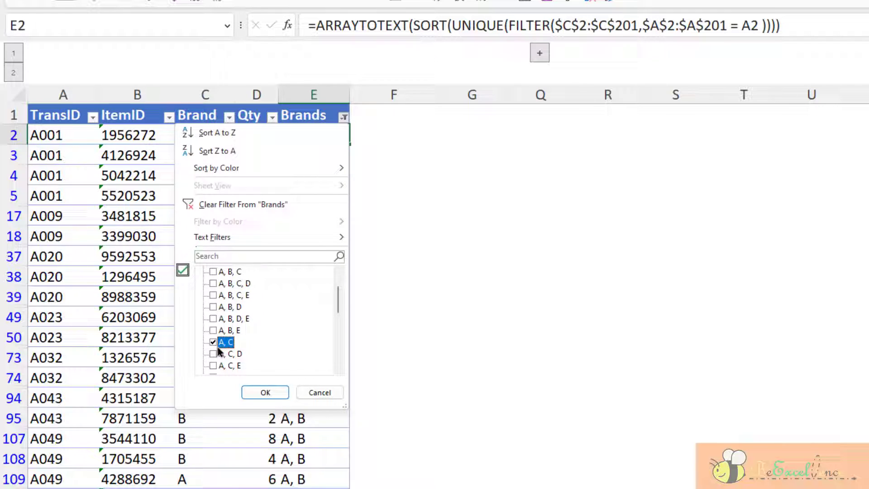
{"action": "left_click", "coordinate": [265, 393]}
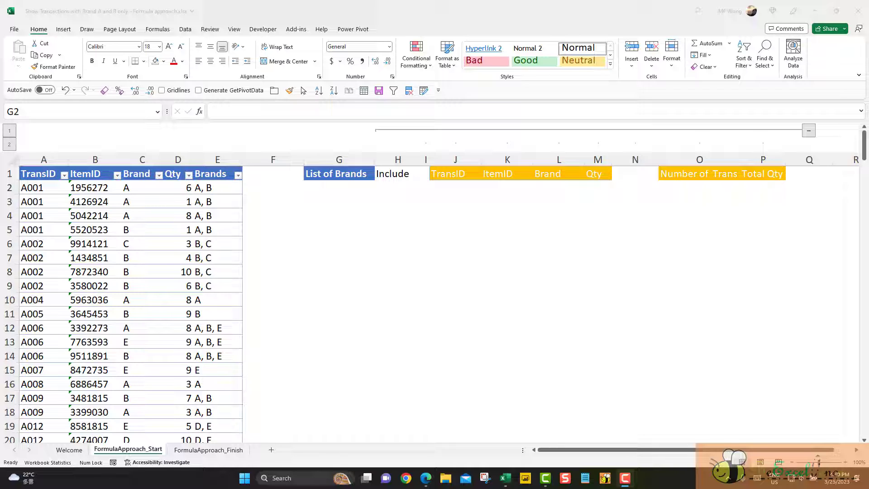
- Enter =UNIQUE(E2:E201) in G2 to list the distinct brand combinations
{"action": "left_click", "coordinate": [310, 185]}
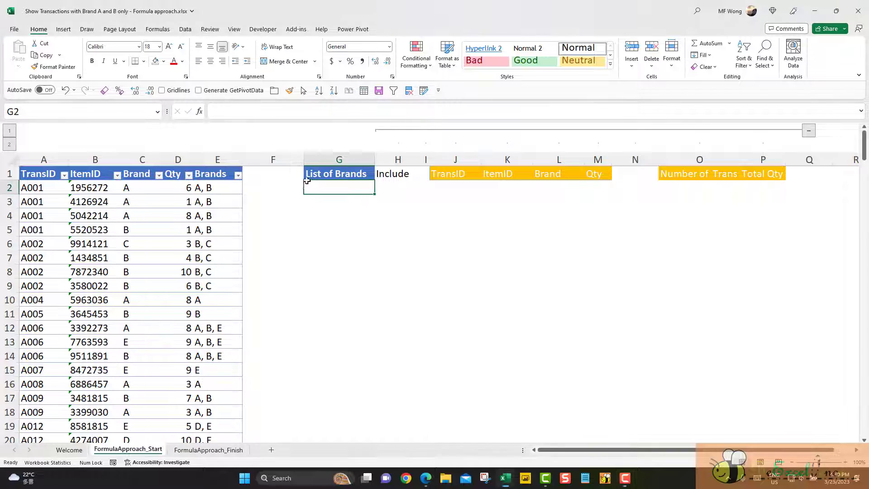
{"action": "left_click", "coordinate": [219, 164]}
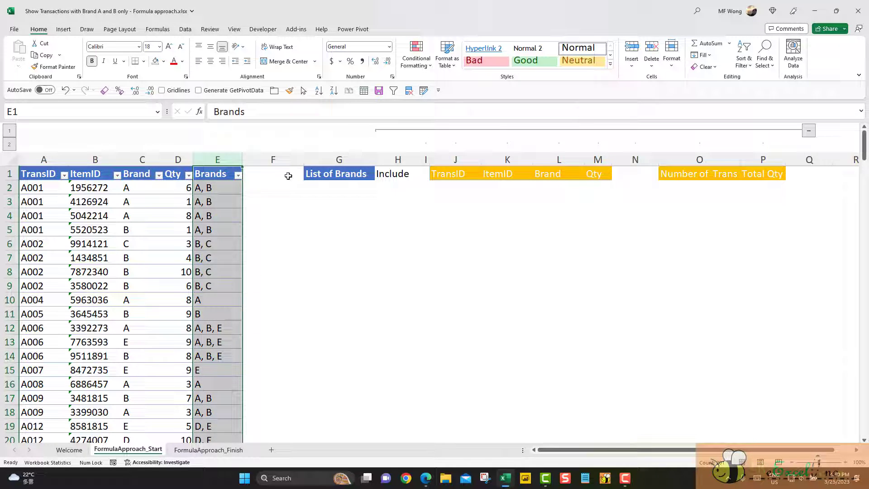
{"action": "left_click", "coordinate": [365, 188]}
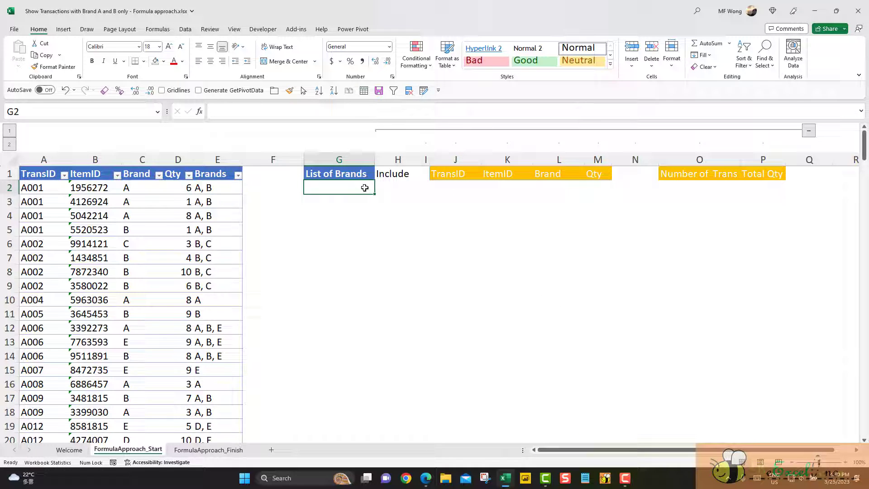
{"action": "type", "text": "="}
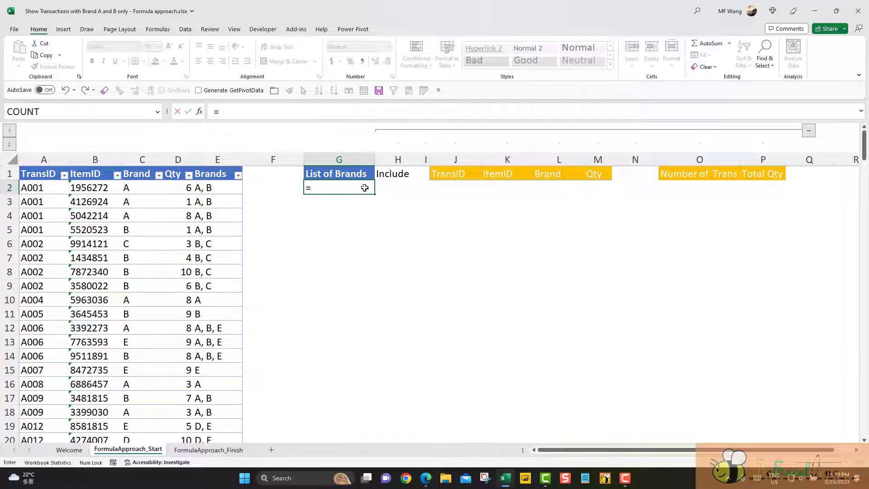
{"action": "type", "text": "uni"}
{"action": "key", "text": "Down"}
{"action": "key", "text": "Down"}
{"action": "key", "text": "Tab"}
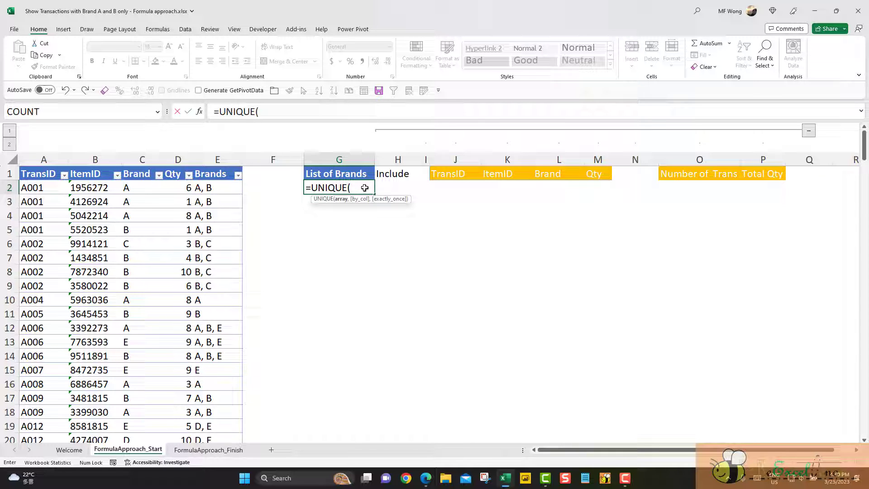
{"action": "key", "text": "Left"}
{"action": "key", "text": "Left"}
{"action": "key", "text": "ctrl+shift+Down"}
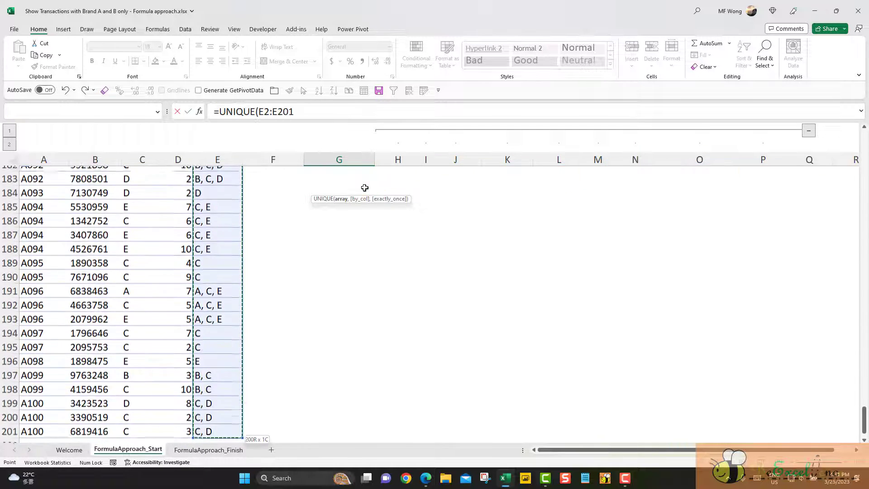
{"action": "type", "text": ")"}
{"action": "key", "text": "Return"}
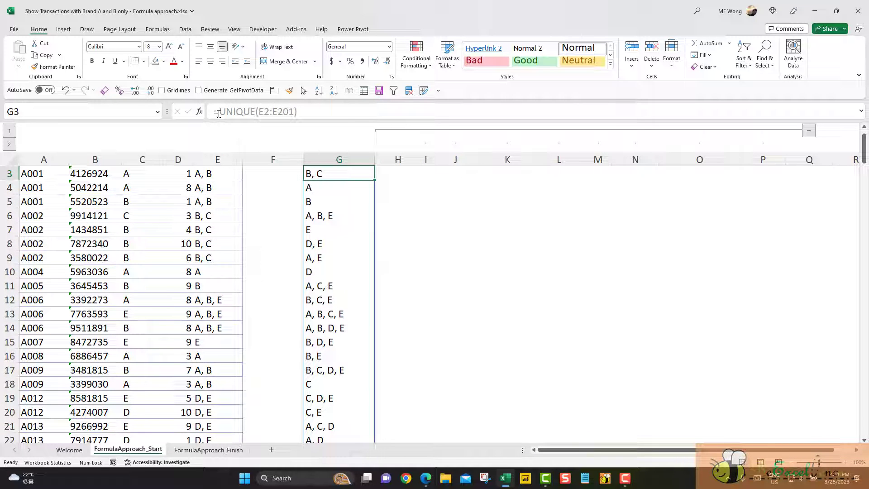
- Wrap the G2 formula in SORT, accepting Excel's fix for the missing parenthesis
{"action": "key", "text": "Up"}
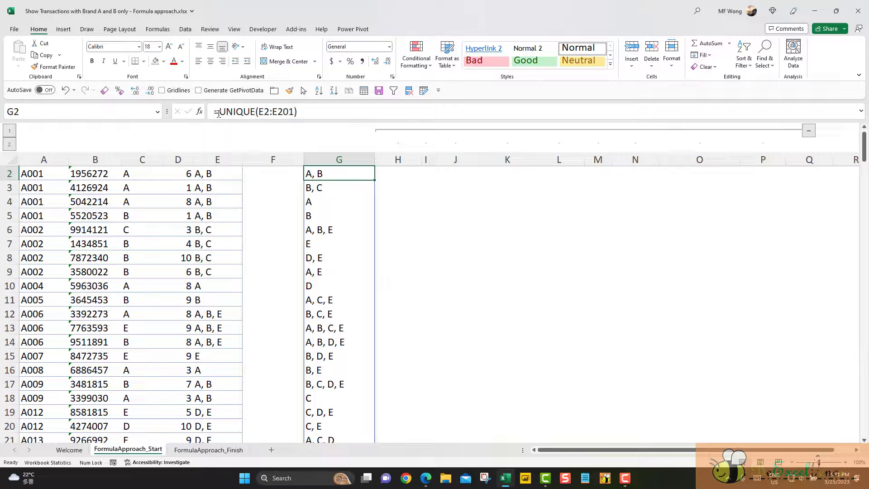
{"action": "left_click", "coordinate": [219, 114]}
{"action": "type", "text": "SO"}
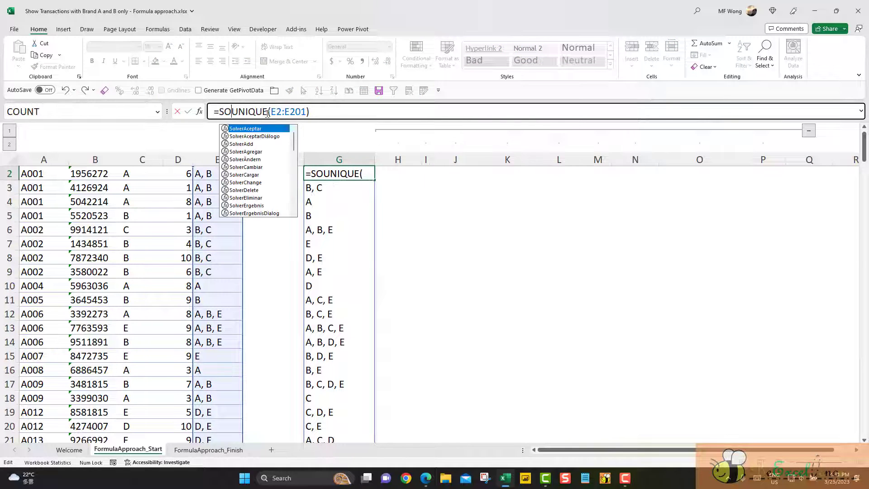
{"action": "type", "text": "rt"}
{"action": "key", "text": "BackSpace"}
{"action": "key", "text": "BackSpace"}
{"action": "type", "text": "RT"}
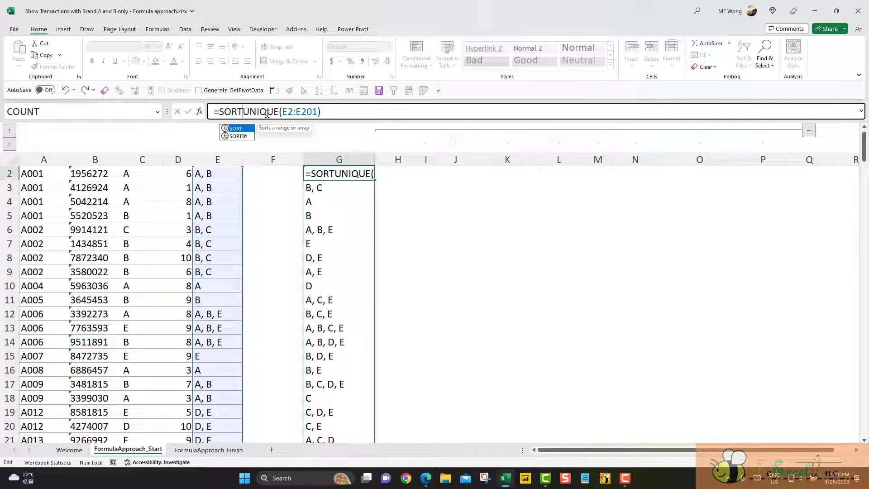
{"action": "key", "text": "Tab"}
{"action": "key", "text": "Return"}
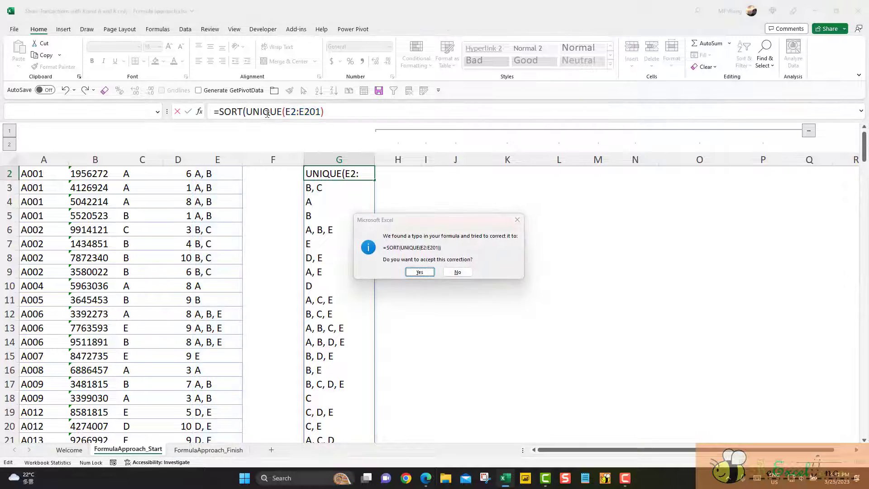
{"action": "key", "text": "Return"}
{"action": "scroll", "coordinate": [335, 194], "scroll_direction": "up", "scroll_amount": 1}
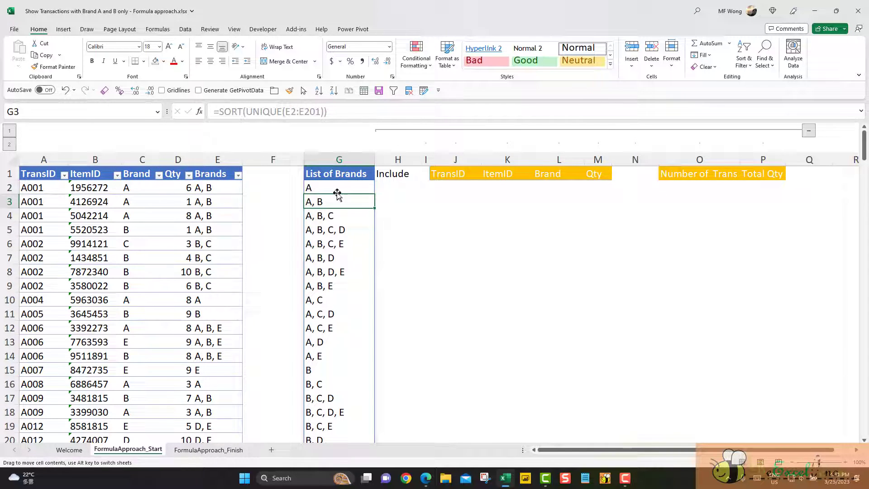
{"action": "left_click", "coordinate": [340, 186]}
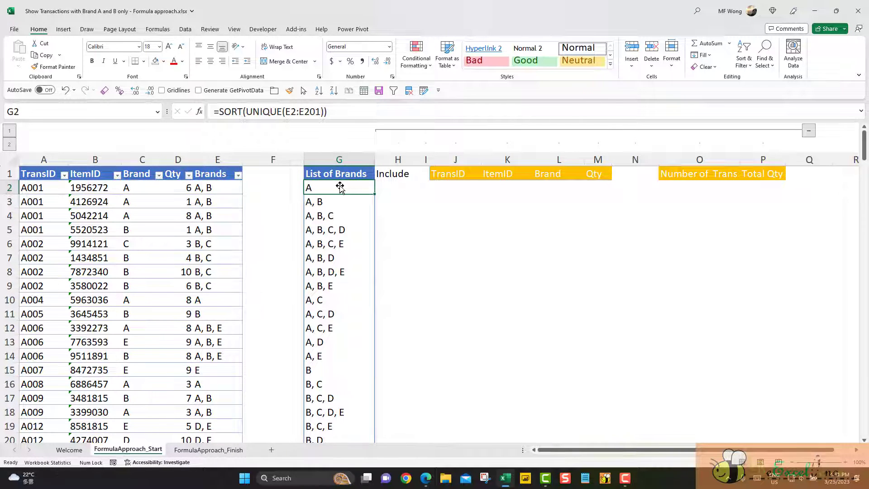
{"action": "left_click", "coordinate": [223, 159]}
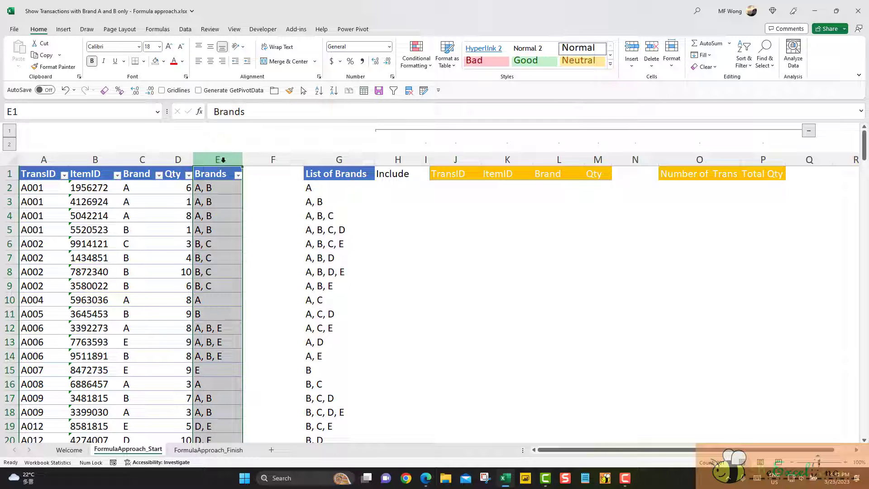
{"action": "left_click", "coordinate": [337, 187]}
- Give H2 a List data validation with source =$G$2#
{"action": "left_click", "coordinate": [381, 183]}
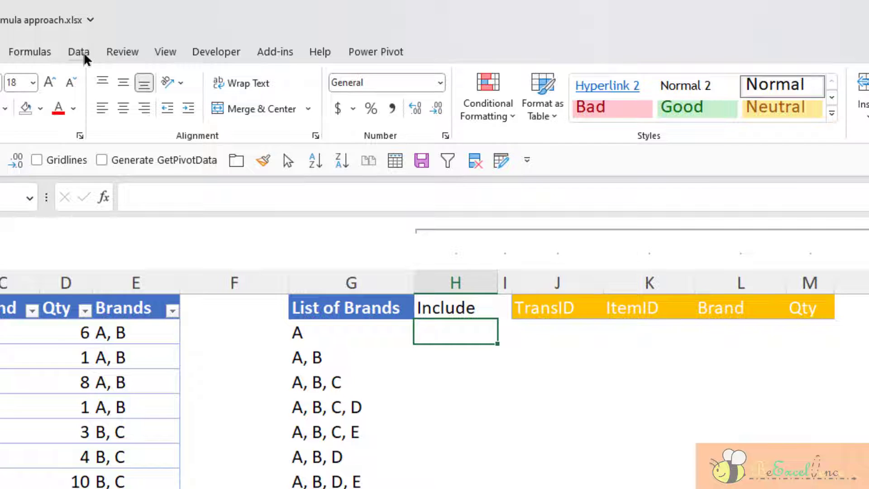
{"action": "left_click", "coordinate": [85, 56]}
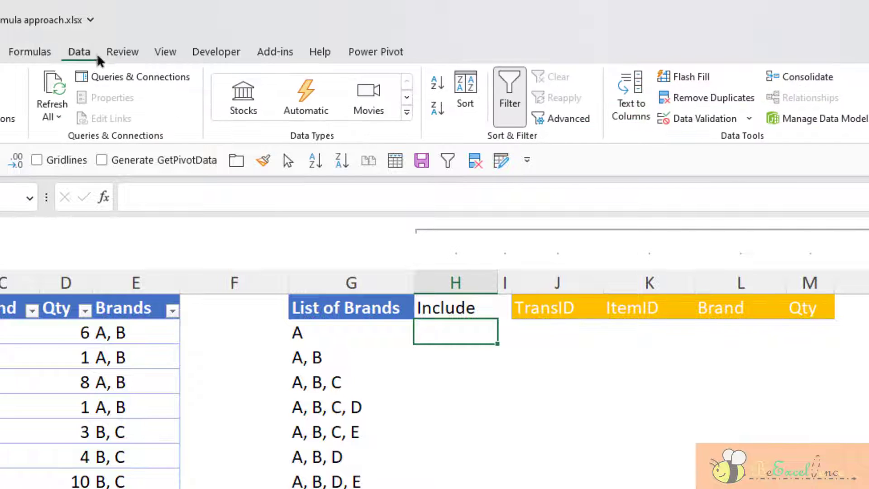
{"action": "left_click", "coordinate": [749, 119]}
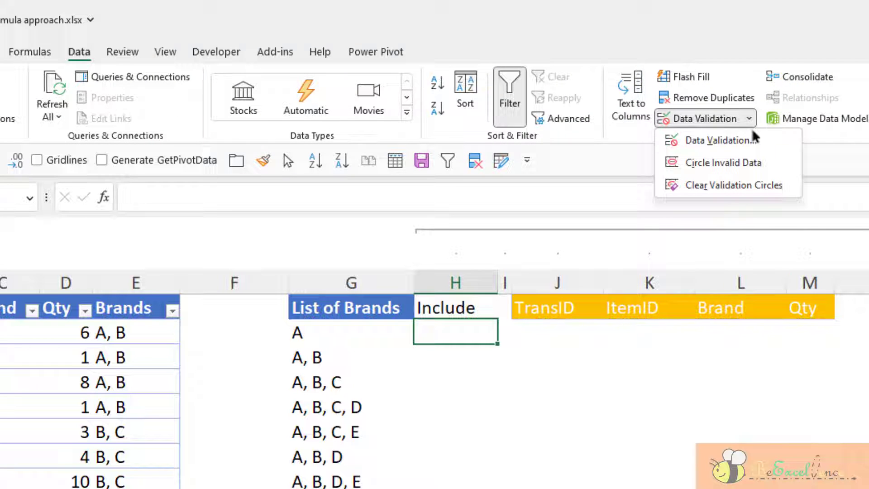
{"action": "left_click", "coordinate": [754, 141]}
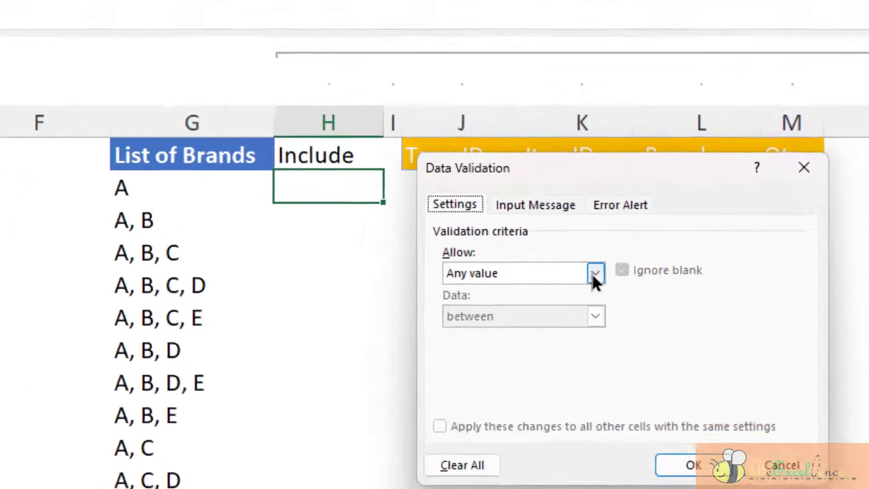
{"action": "left_click", "coordinate": [658, 395]}
{"action": "left_click", "coordinate": [649, 444]}
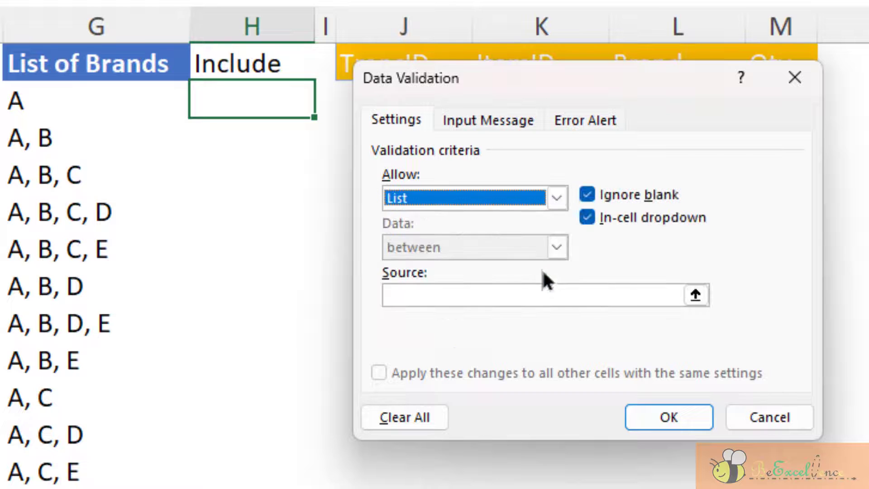
{"action": "left_click", "coordinate": [563, 298]}
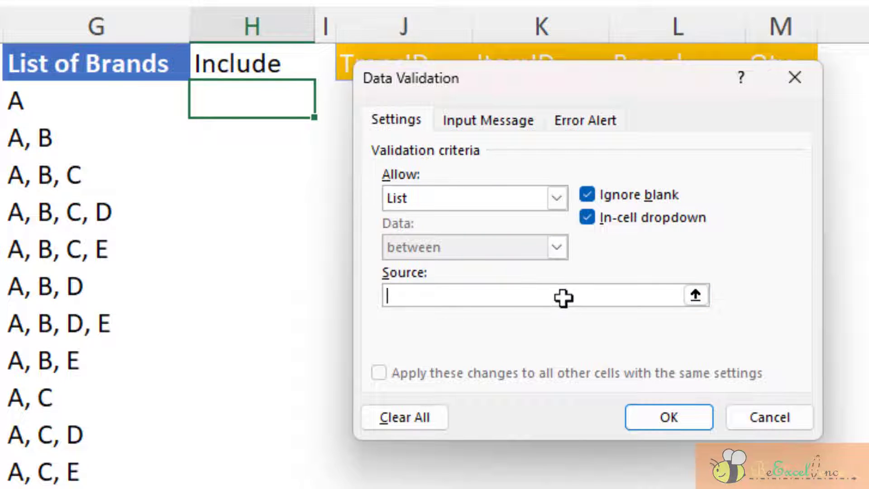
{"action": "left_click", "coordinate": [99, 86]}
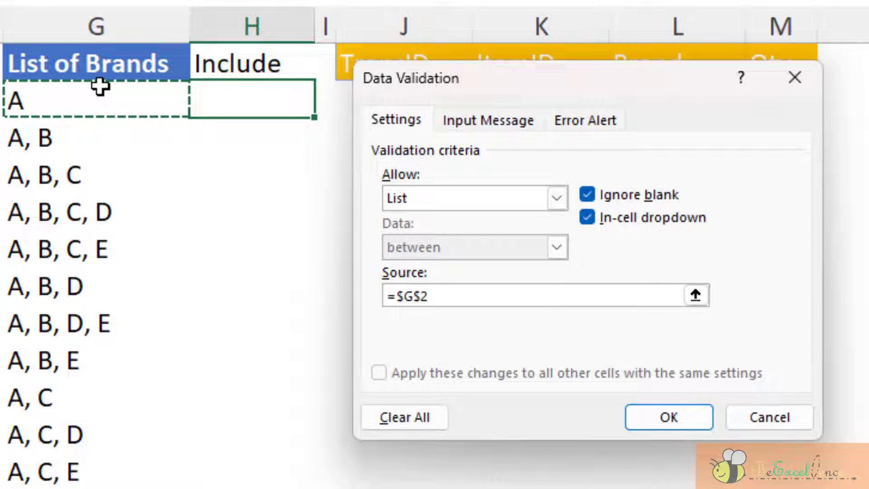
{"action": "type", "text": "#"}
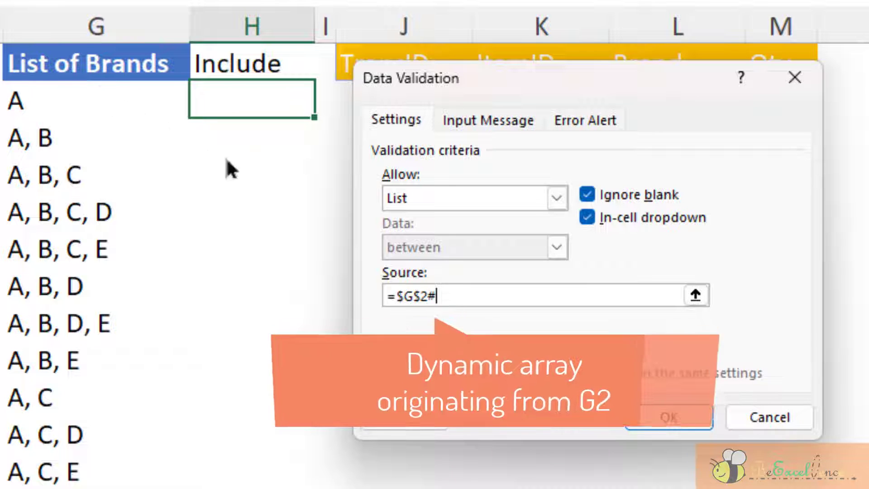
{"action": "left_click", "coordinate": [668, 416]}
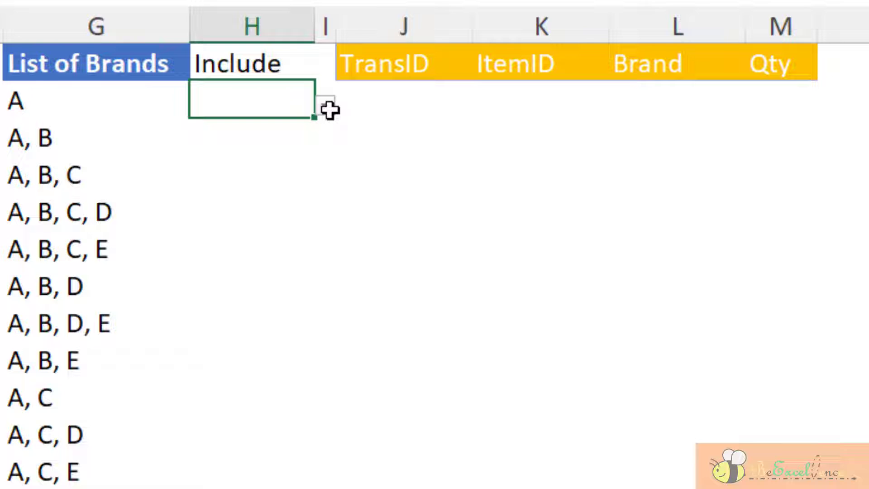
- Browse the brand combinations offered in H2's new dropdown
{"action": "left_click", "coordinate": [329, 110]}
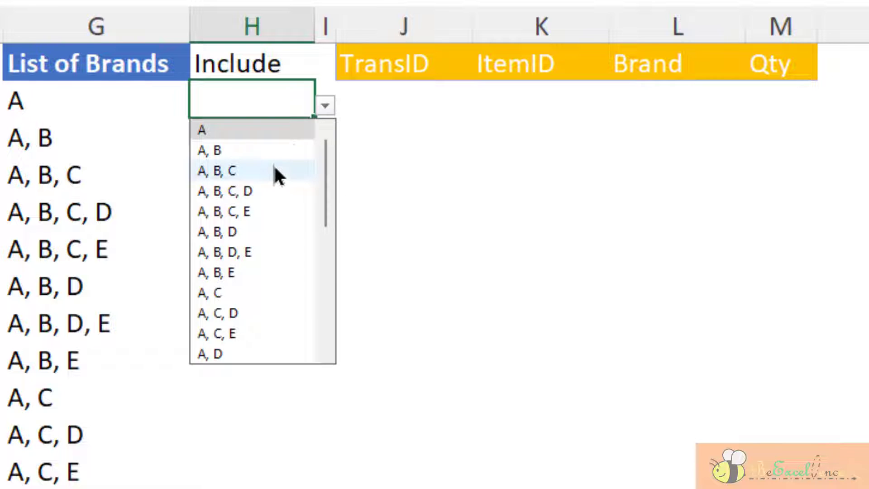
{"action": "scroll", "coordinate": [273, 164], "scroll_direction": "down", "scroll_amount": 5}
{"action": "scroll", "coordinate": [275, 168], "scroll_direction": "down", "scroll_amount": 2}
{"action": "scroll", "coordinate": [274, 168], "scroll_direction": "up", "scroll_amount": 6}
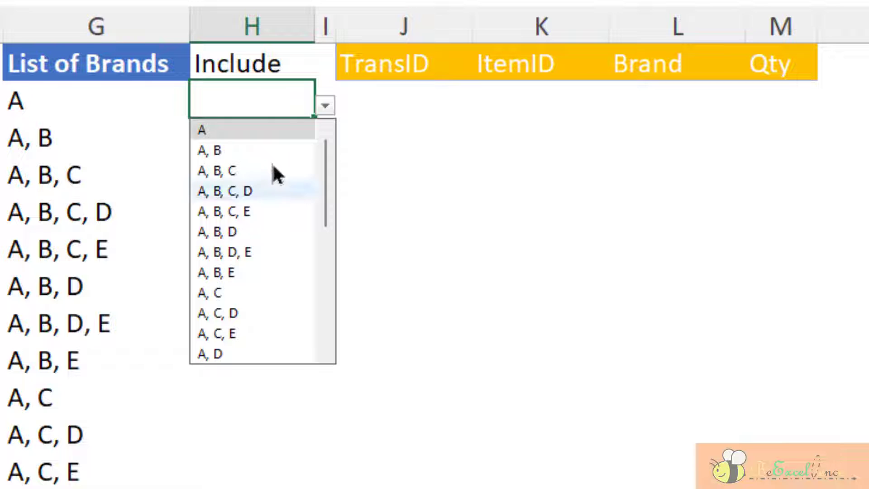
- Choose A, B as the Include value and hide the List of Brands column G
{"action": "left_click", "coordinate": [265, 151]}
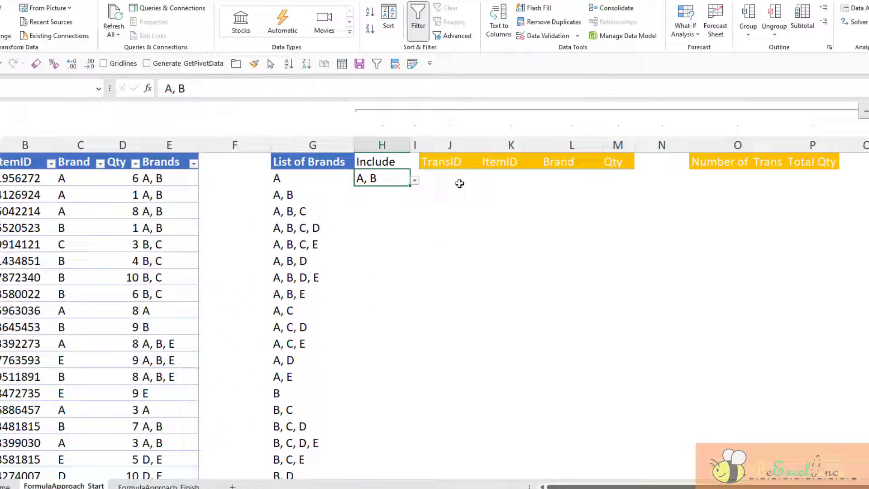
{"action": "left_click", "coordinate": [426, 111]}
{"action": "left_click", "coordinate": [357, 160]}
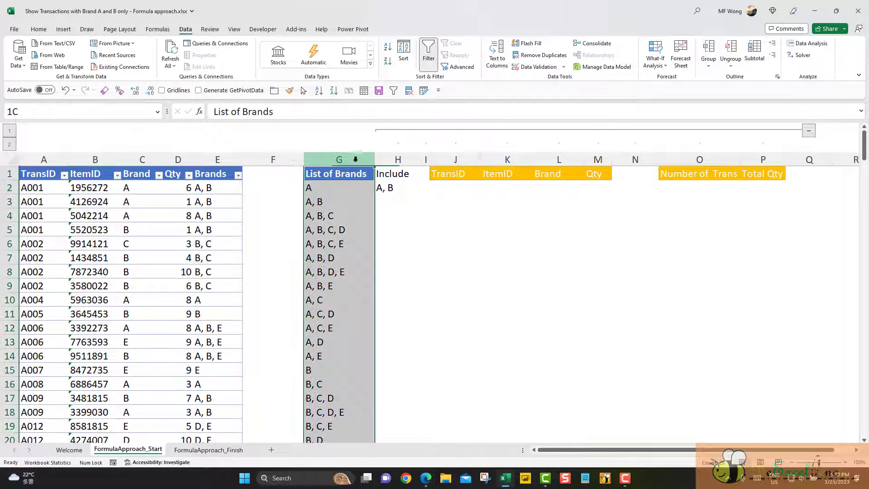
{"action": "right_click", "coordinate": [357, 161]}
{"action": "left_click", "coordinate": [389, 317]}
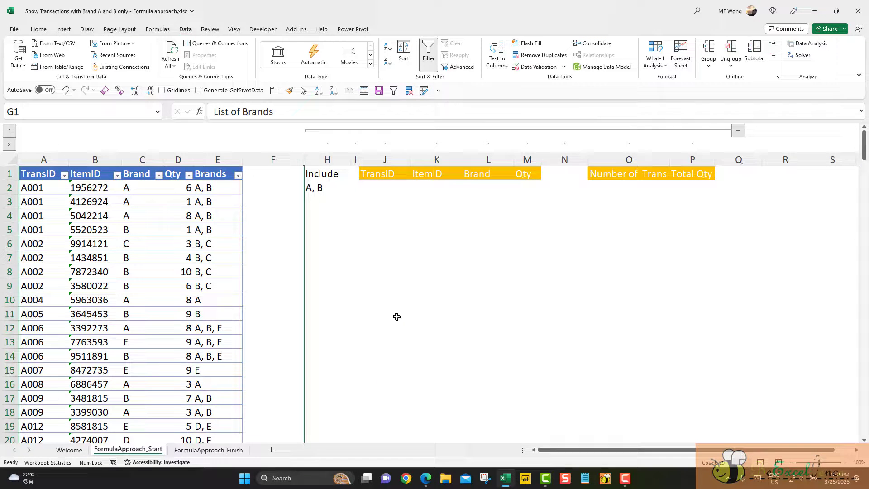
{"action": "left_click", "coordinate": [328, 189]}
{"action": "left_click", "coordinate": [379, 188]}
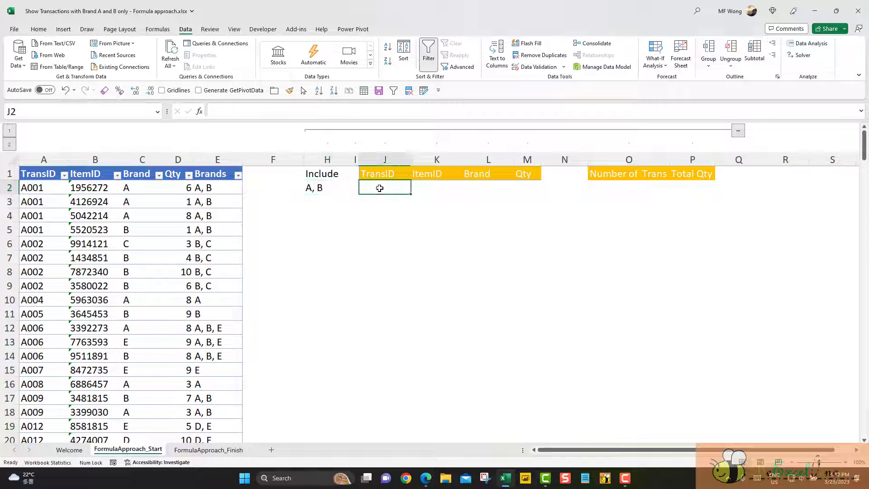
{"action": "left_click", "coordinate": [335, 188]}
{"action": "left_click", "coordinate": [355, 190]}
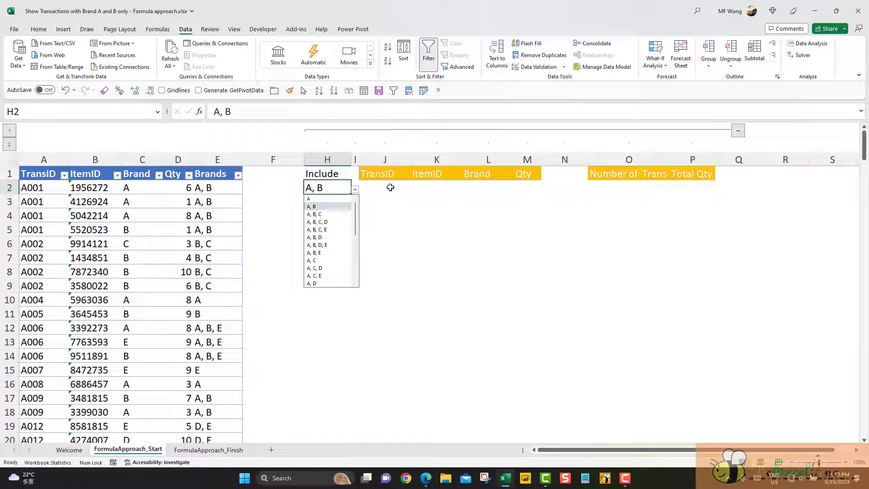
- Start a FILTER formula in J2 with source range A2:E201
{"action": "left_click_drag", "start_coordinate": [390, 188], "coordinate": [527, 337]}
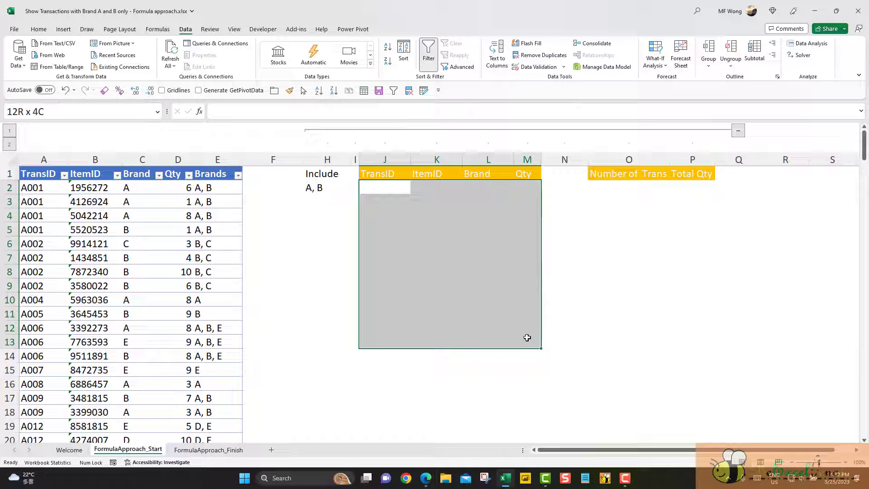
{"action": "left_click_drag", "start_coordinate": [527, 338], "coordinate": [428, 224]}
{"action": "left_click_drag", "start_coordinate": [373, 185], "coordinate": [526, 351]}
{"action": "left_click", "coordinate": [382, 186]}
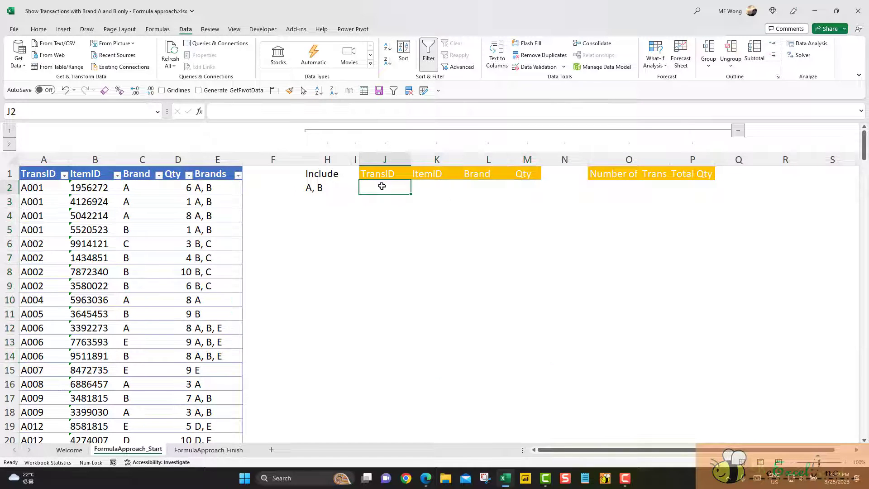
{"action": "type", "text": "=F"}
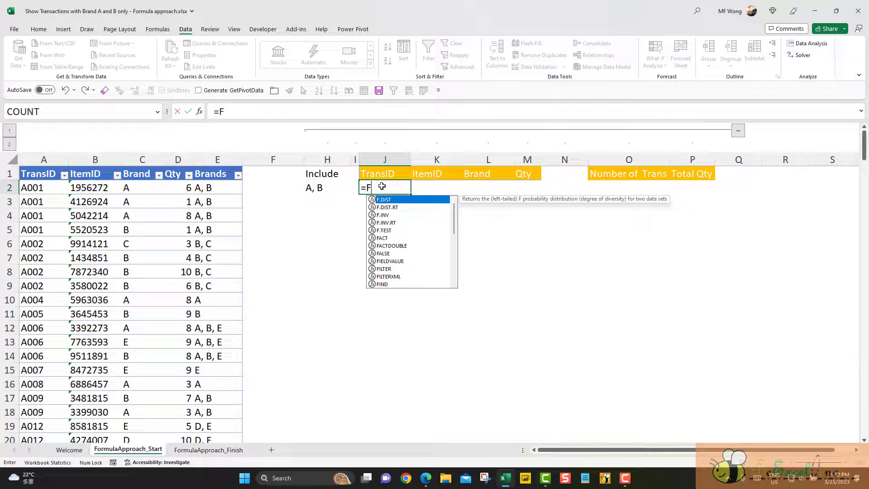
{"action": "type", "text": "IL"}
{"action": "key", "text": "Tab"}
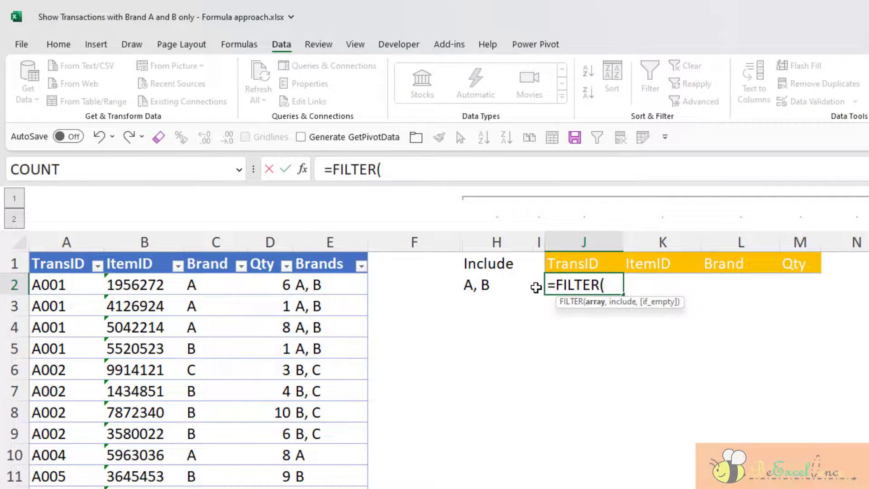
{"action": "left_click", "coordinate": [66, 284]}
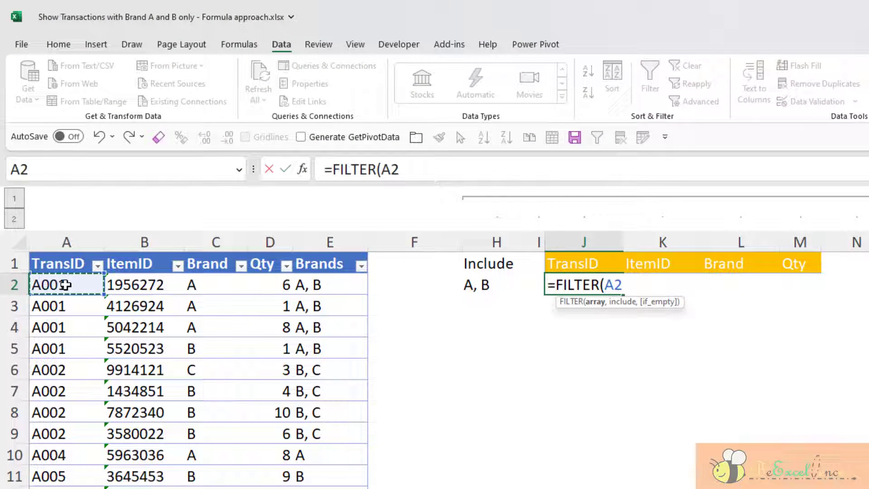
{"action": "key", "text": "ctrl+shift+Right"}
{"action": "key", "text": "ctrl+shift+Down"}
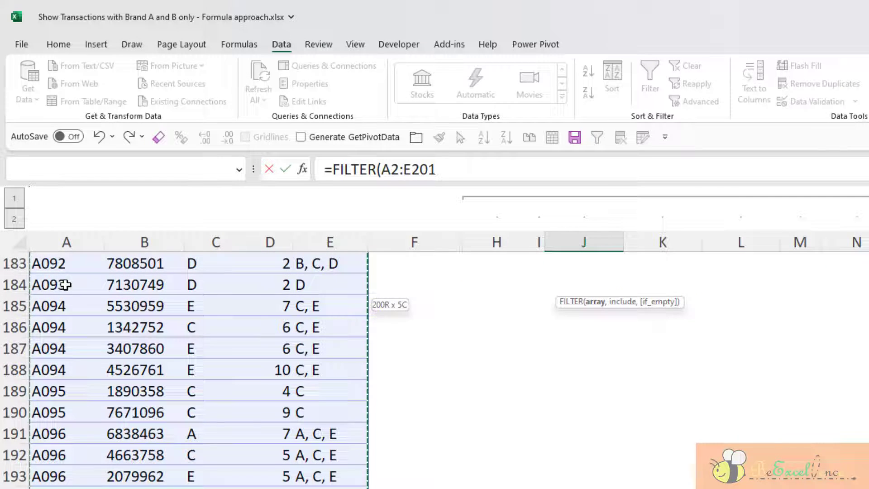
{"action": "type", "text": ","}
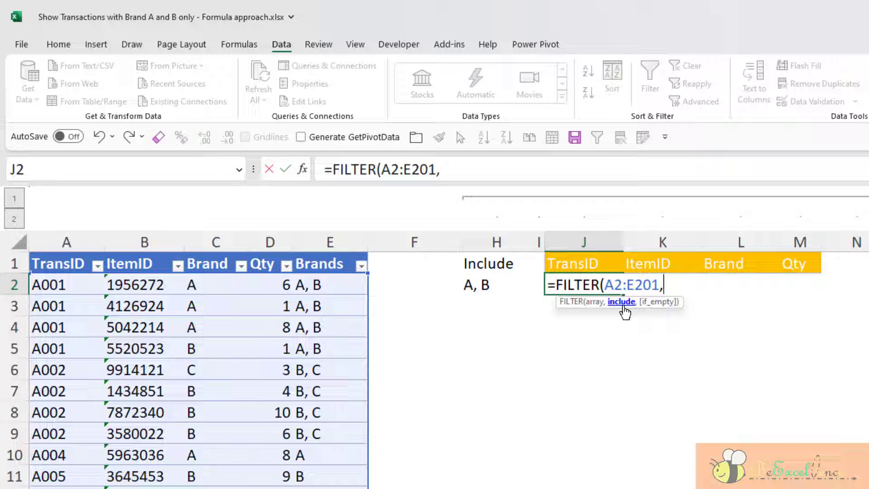
- Finish the FILTER condition E2:E201=H2 and commit so matching transactions spill
{"action": "left_click", "coordinate": [346, 281]}
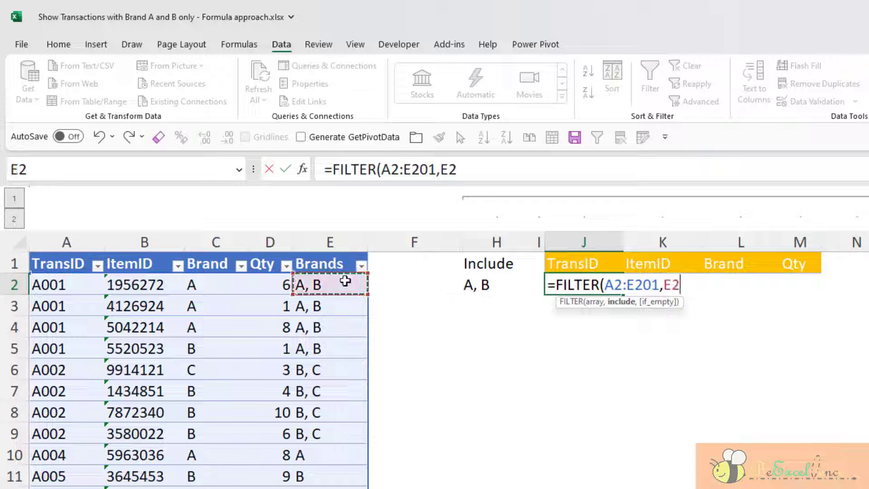
{"action": "key", "text": "ctrl+shift+Down"}
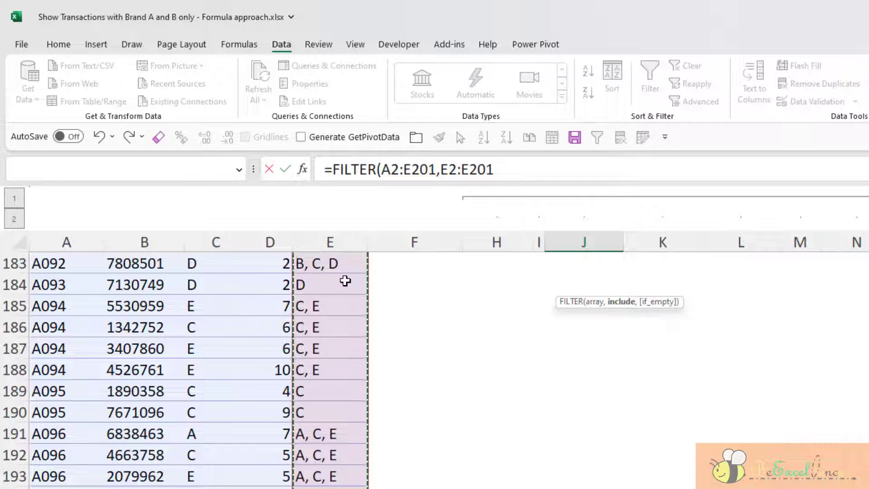
{"action": "key", "text": "F2"}
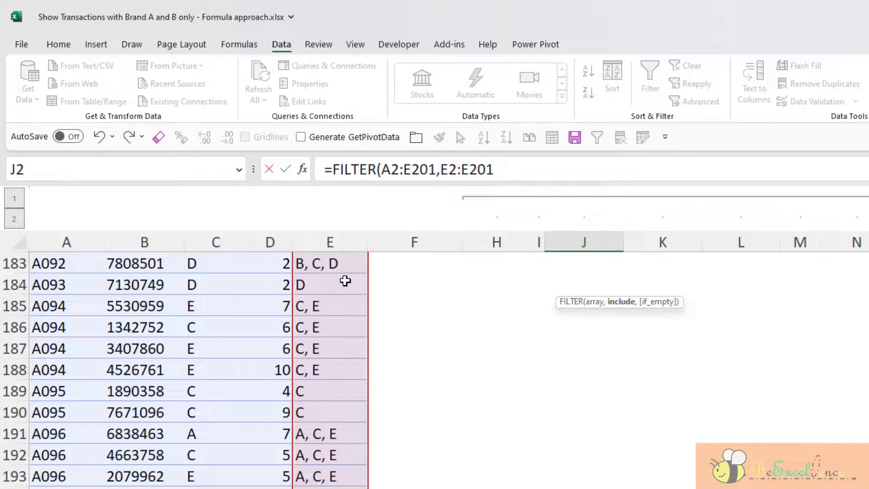
{"action": "type", "text": "="}
{"action": "scroll", "coordinate": [346, 280], "scroll_direction": "up", "scroll_amount": 3}
{"action": "key", "text": "ctrl+BackSpace"}
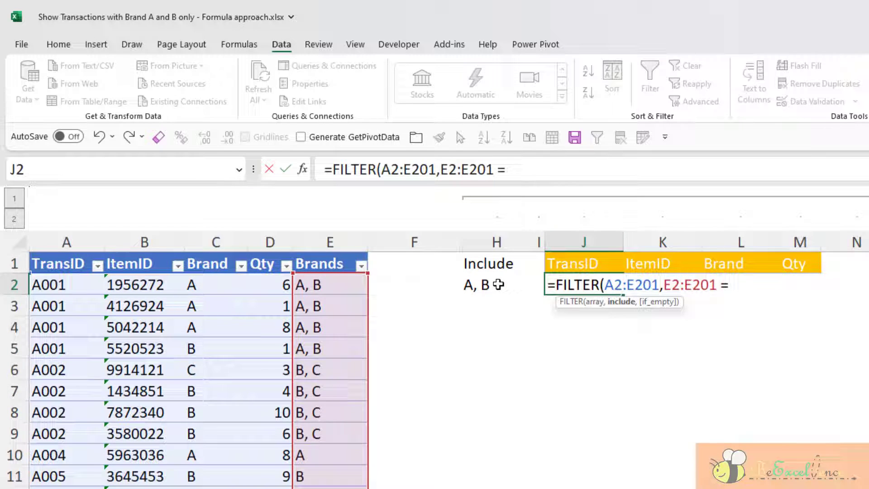
{"action": "left_click", "coordinate": [498, 284]}
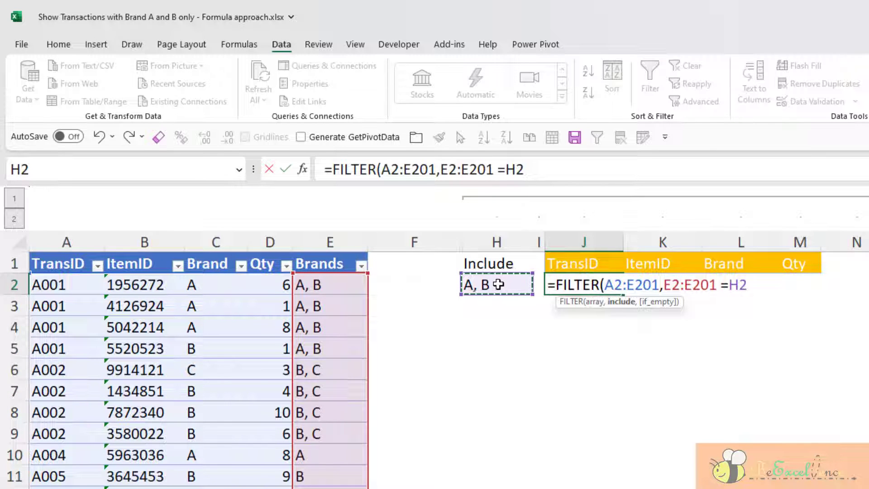
{"action": "type", "text": ")"}
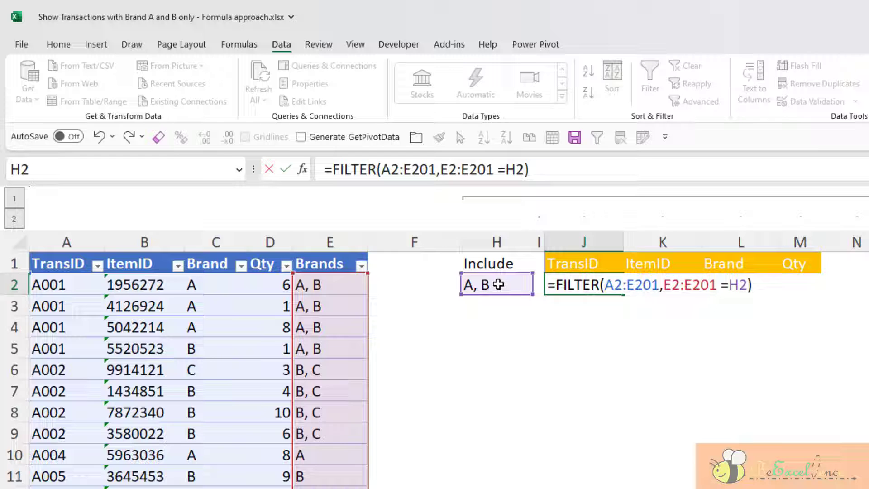
{"action": "key", "text": "Return"}
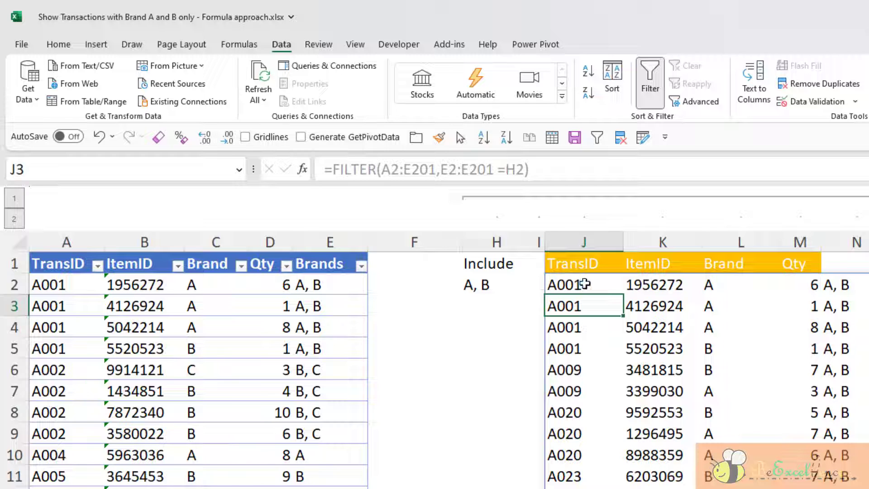
- Set the Include value in H2 to A and inspect the spilled TransIDs J2:J11
{"action": "left_click", "coordinate": [585, 284]}
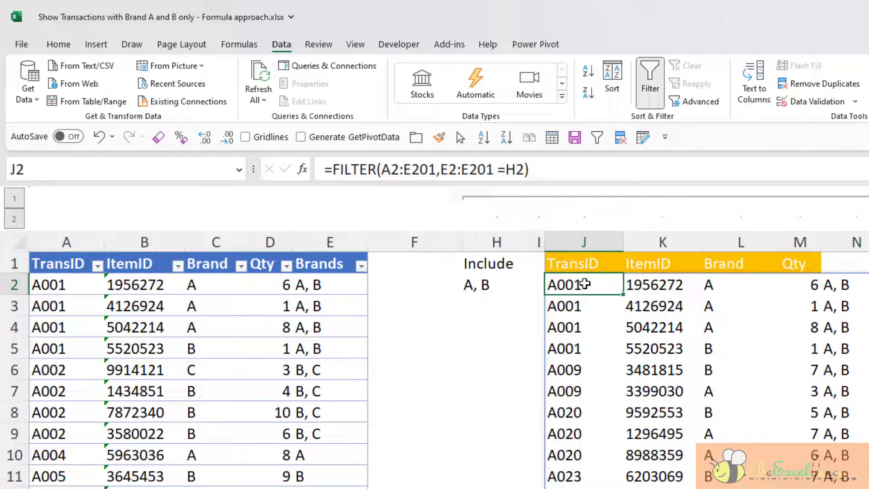
{"action": "left_click", "coordinate": [504, 287]}
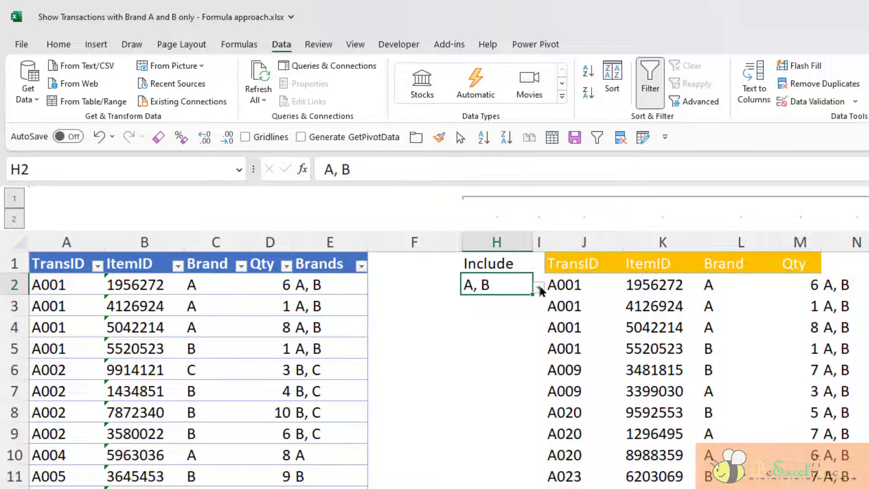
{"action": "left_click", "coordinate": [539, 288]}
{"action": "left_click", "coordinate": [480, 302]}
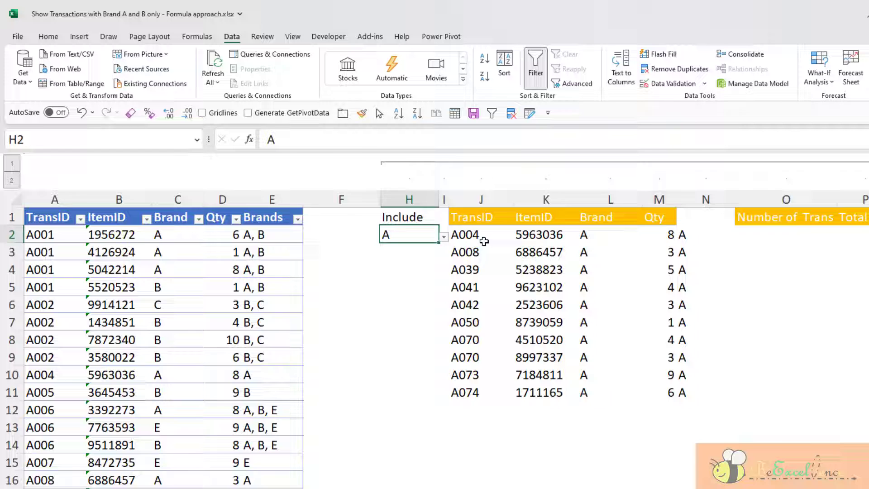
{"action": "left_click", "coordinate": [484, 241]}
{"action": "left_click", "coordinate": [289, 235]}
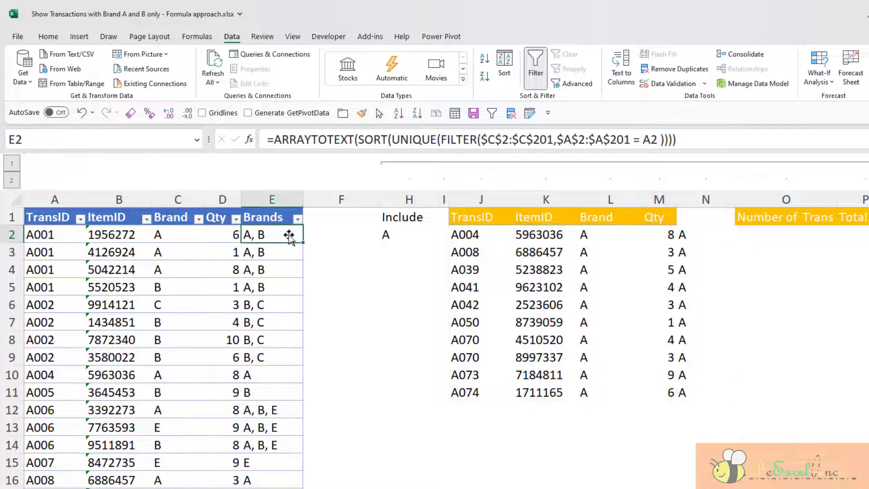
{"action": "left_click", "coordinate": [298, 220]}
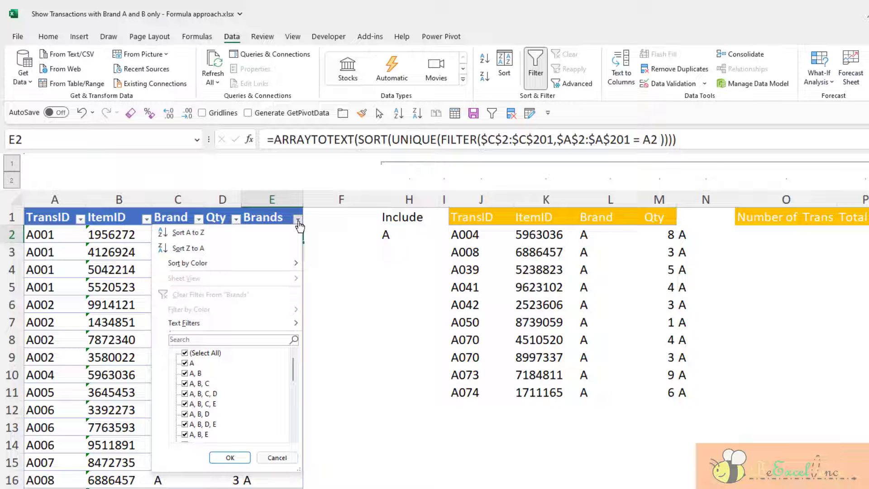
{"action": "left_click", "coordinate": [489, 237]}
{"action": "left_click_drag", "start_coordinate": [470, 235], "coordinate": [479, 388]}
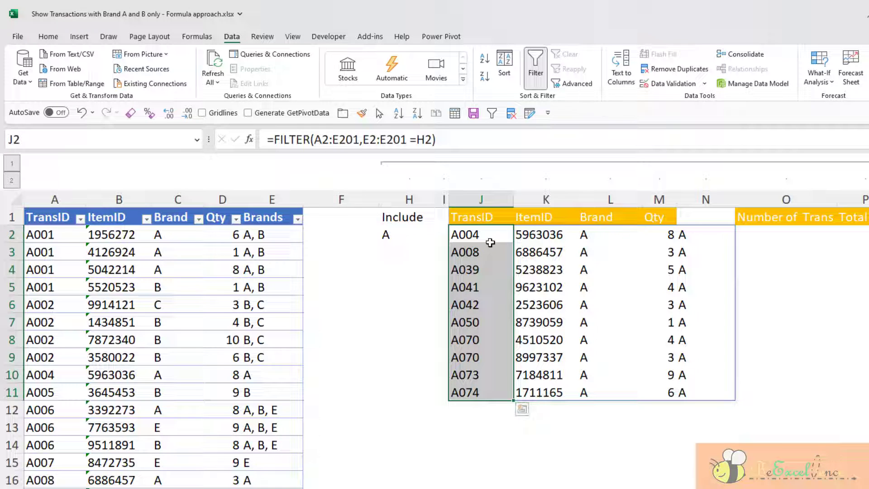
- Compare by applying a Brands AutoFilter for A alone, then clearing it
{"action": "left_click", "coordinate": [297, 219]}
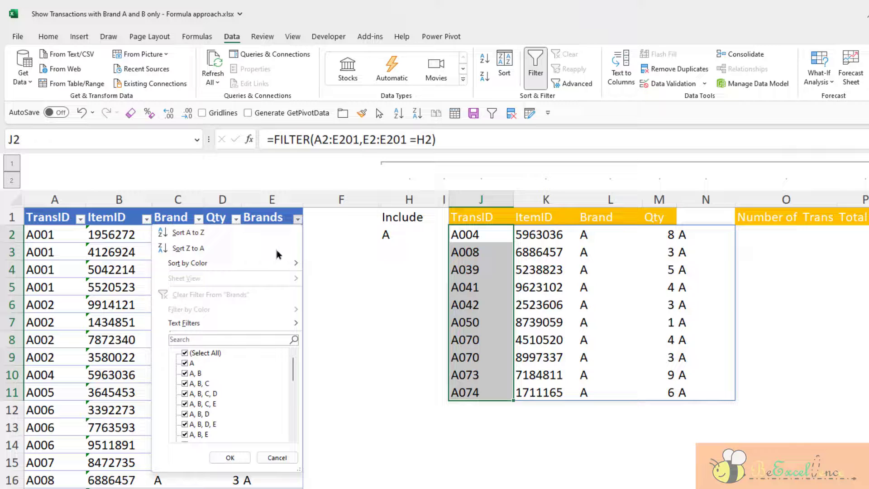
{"action": "left_click", "coordinate": [200, 353]}
{"action": "left_click", "coordinate": [191, 363]}
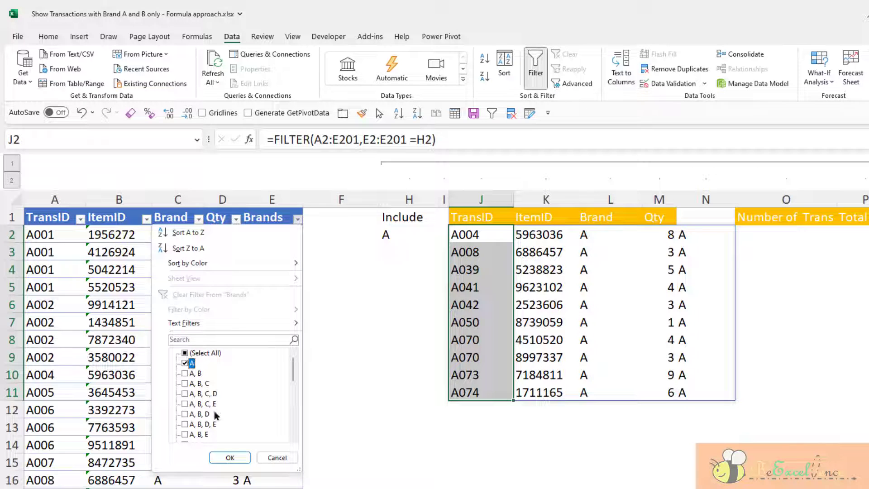
{"action": "left_click", "coordinate": [230, 457]}
{"action": "left_click_drag", "start_coordinate": [53, 236], "coordinate": [227, 391]}
{"action": "left_click", "coordinate": [285, 232]}
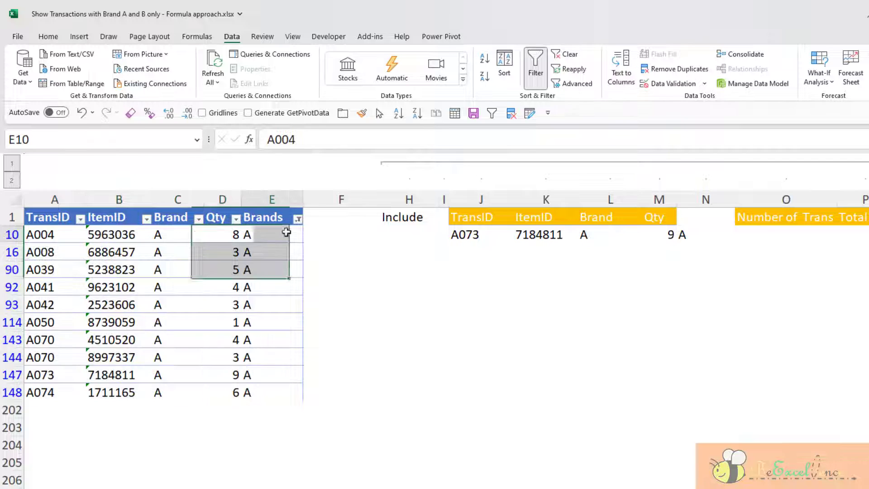
{"action": "left_click", "coordinate": [298, 221]}
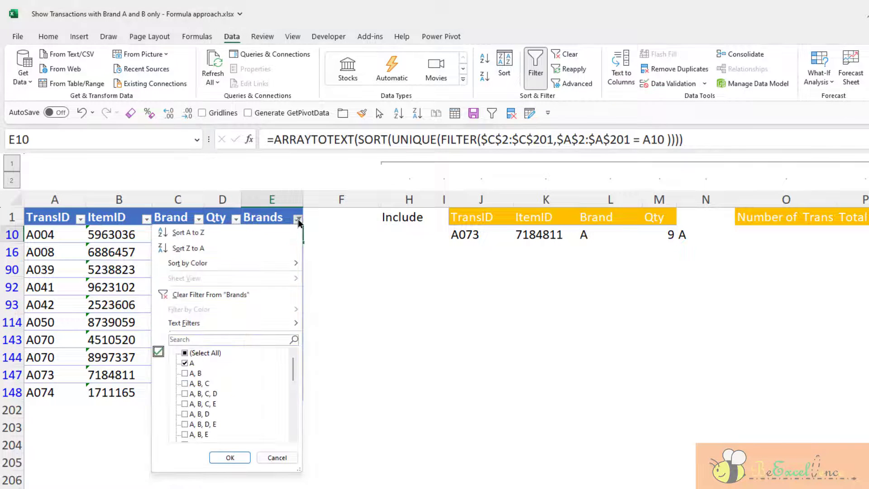
{"action": "left_click", "coordinate": [207, 302]}
{"action": "left_click", "coordinate": [458, 235]}
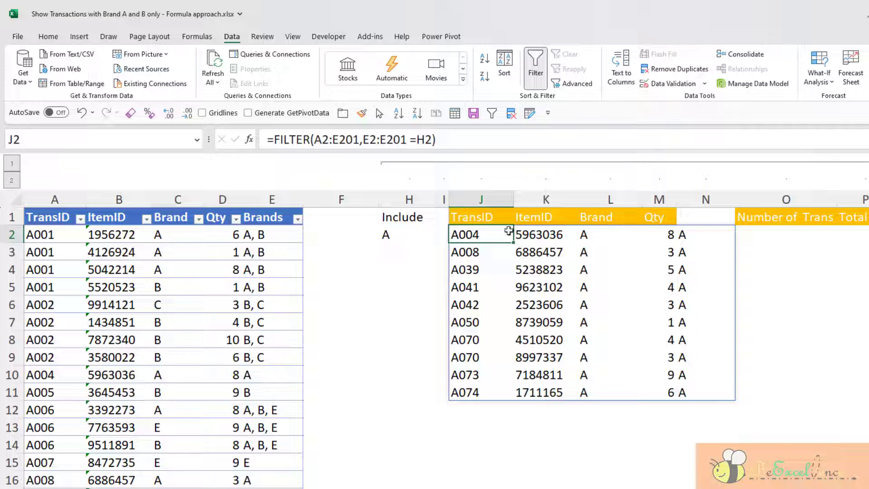
- Change the FILTER array in J2 from A2:E201 to A2:D201 so Brands isn't returned
{"action": "left_click", "coordinate": [700, 217]}
{"action": "left_click_drag", "start_coordinate": [699, 216], "coordinate": [709, 416]}
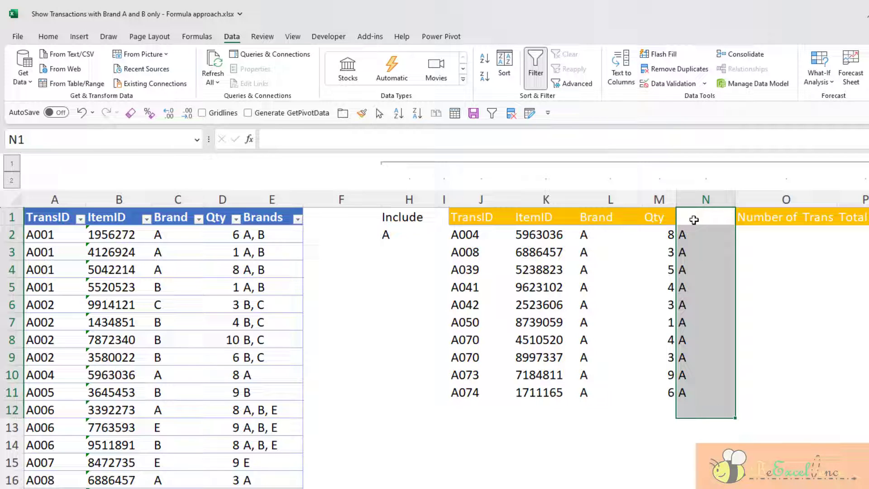
{"action": "left_click_drag", "start_coordinate": [693, 219], "coordinate": [701, 381]}
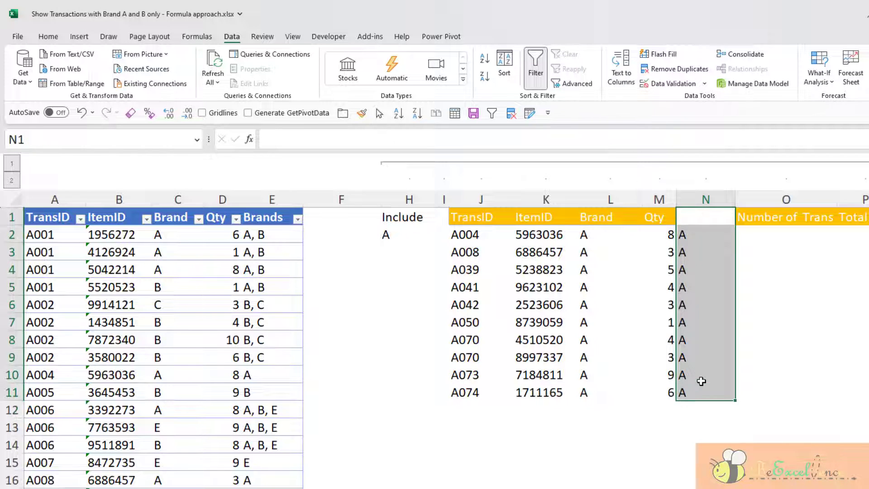
{"action": "left_click", "coordinate": [471, 234]}
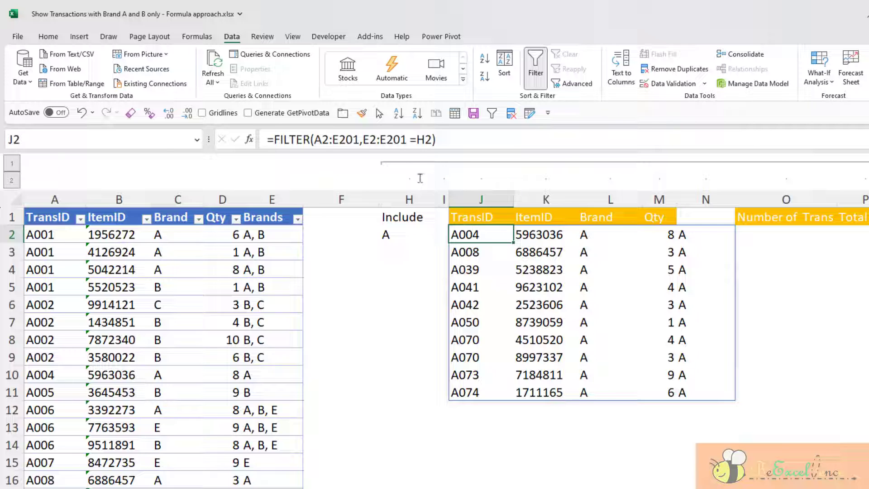
{"action": "left_click", "coordinate": [380, 139]}
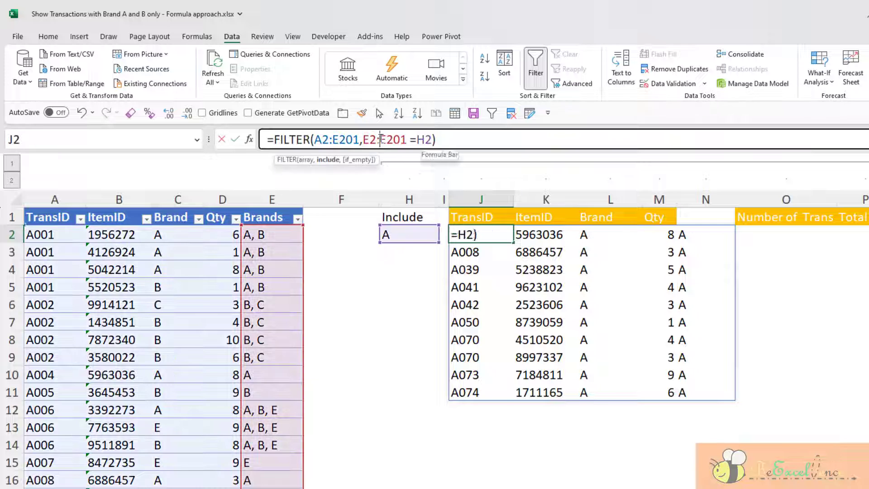
{"action": "left_click", "coordinate": [307, 160]}
{"action": "left_click", "coordinate": [340, 140]}
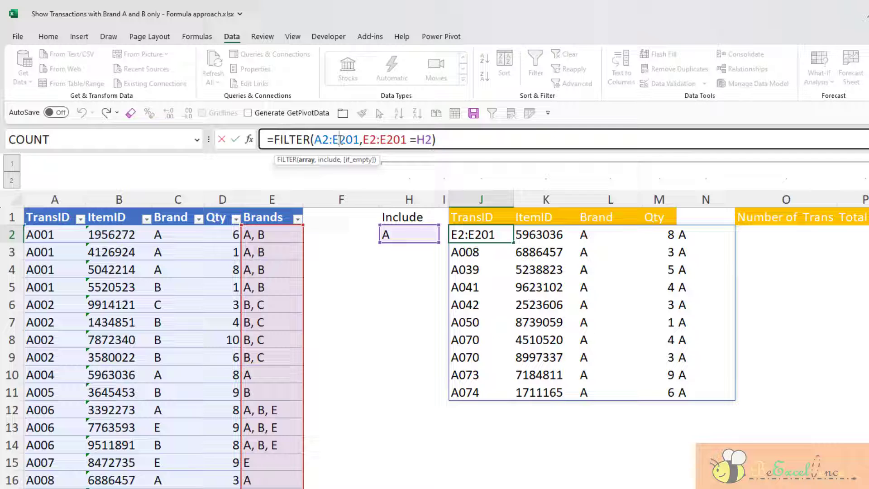
{"action": "key", "text": "BackSpace"}
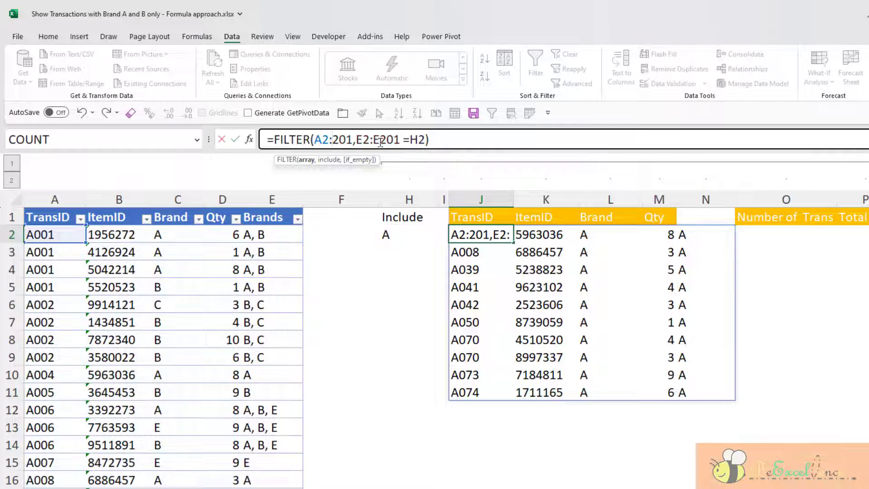
{"action": "type", "text": "D"}
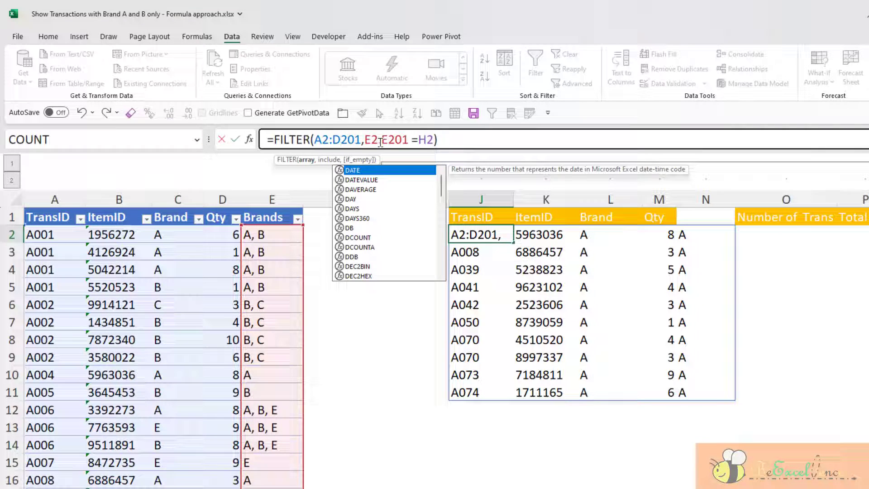
{"action": "key", "text": "Return"}
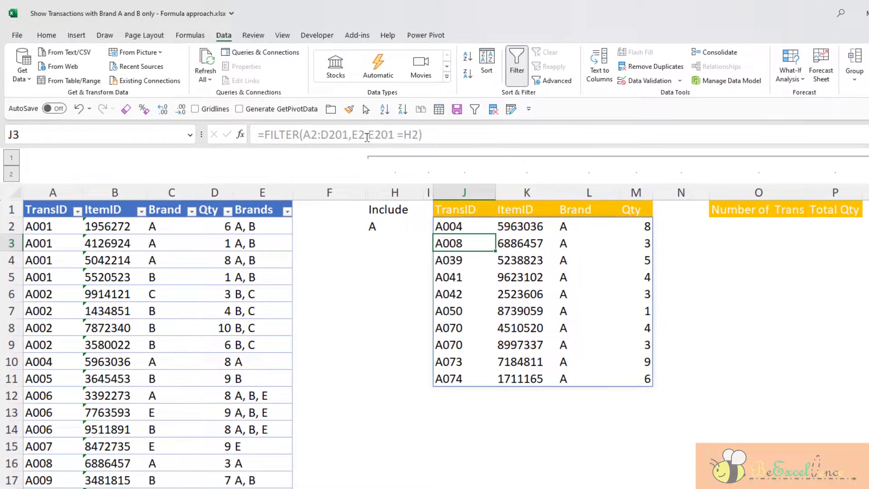
- Enter =UNIQUE(J2:J11) in O2 to list distinct transaction IDs
{"action": "left_click", "coordinate": [762, 225]}
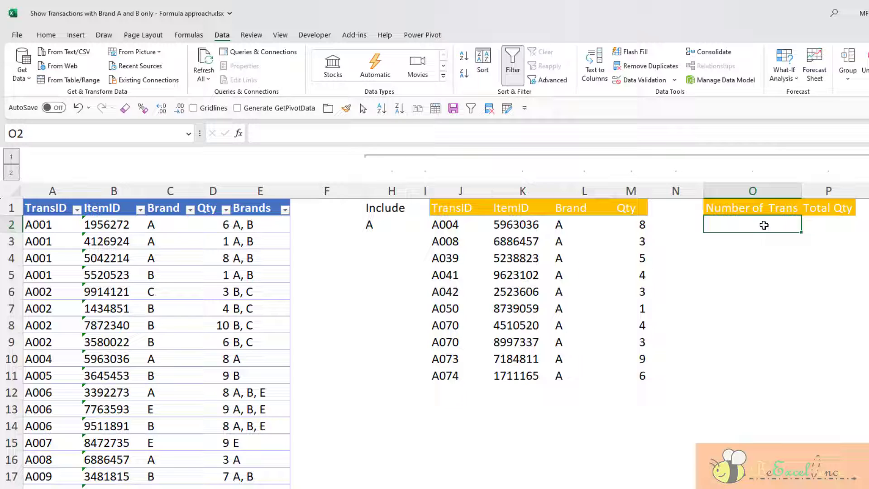
{"action": "type", "text": "="}
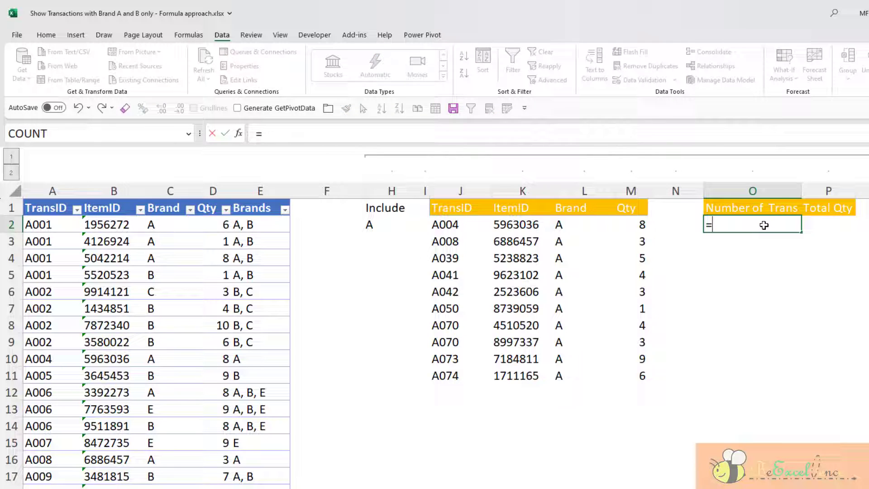
{"action": "type", "text": "uniq"}
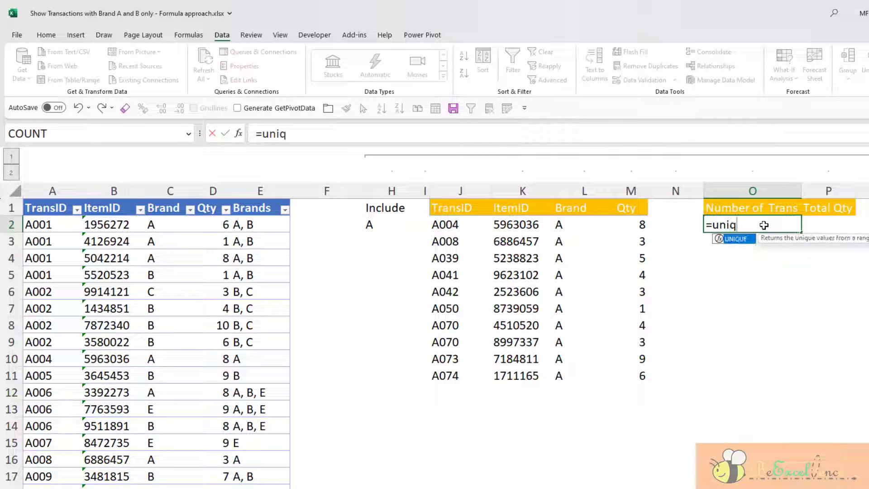
{"action": "key", "text": "Tab"}
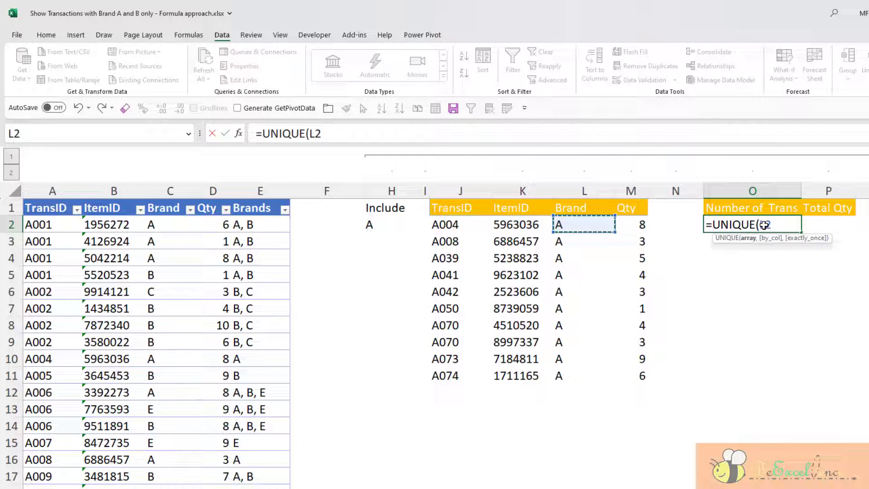
{"action": "key", "text": "Left"}
{"action": "key", "text": "Left"}
{"action": "key", "text": "ctrl+shift+Down"}
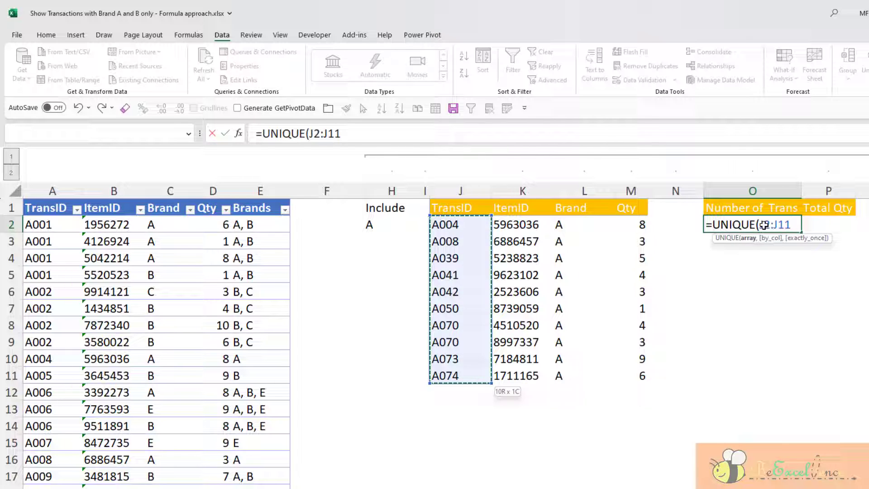
{"action": "type", "text": ")"}
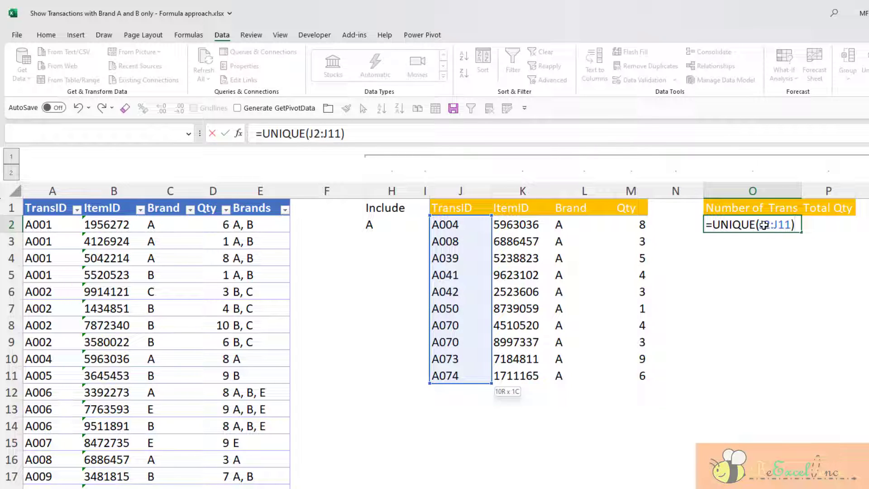
{"action": "key", "text": "Return"}
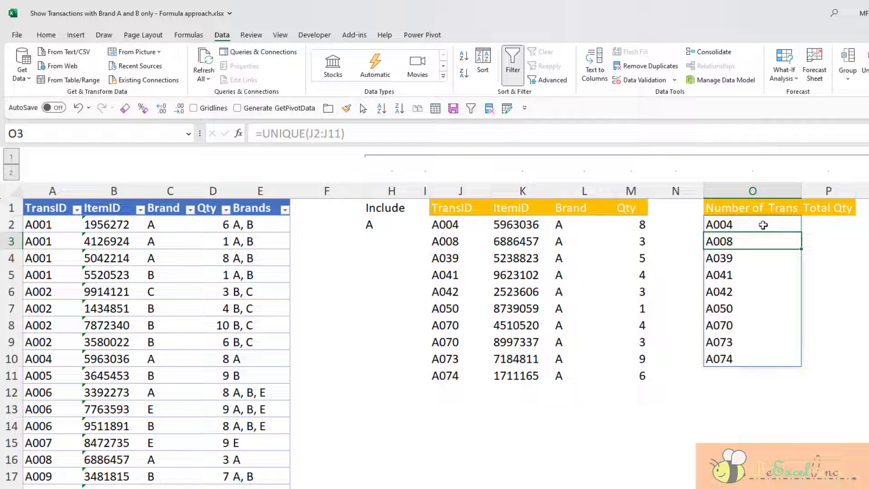
- Wrap it as =COUNTA(UNIQUE(J2:J11)) to count 9 transactions, then review the fixed range
{"action": "left_click", "coordinate": [749, 223]}
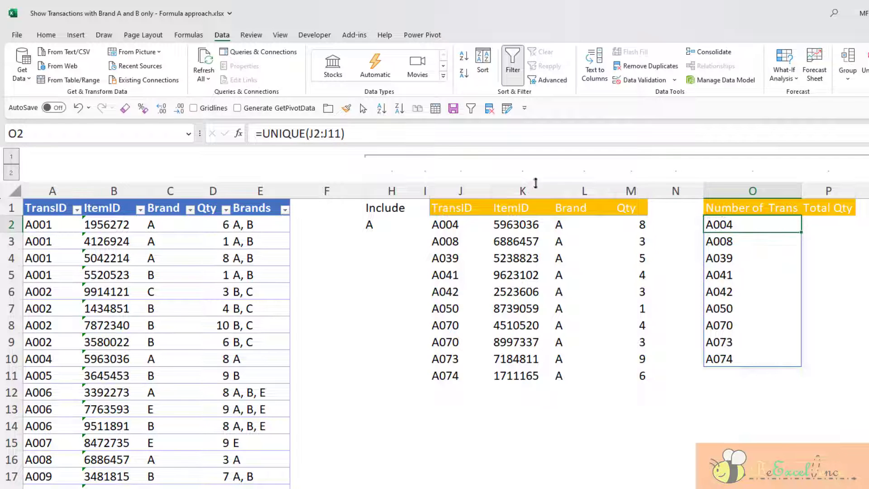
{"action": "left_click", "coordinate": [261, 134]}
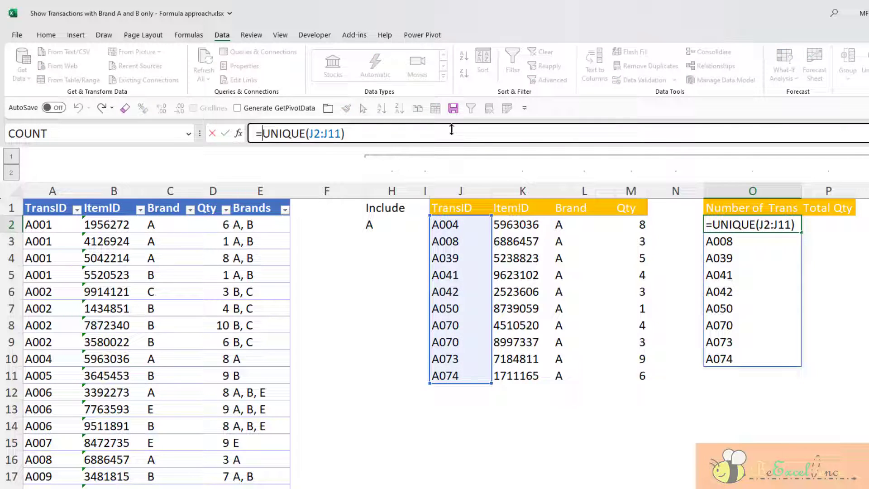
{"action": "type", "text": "COUNTA"}
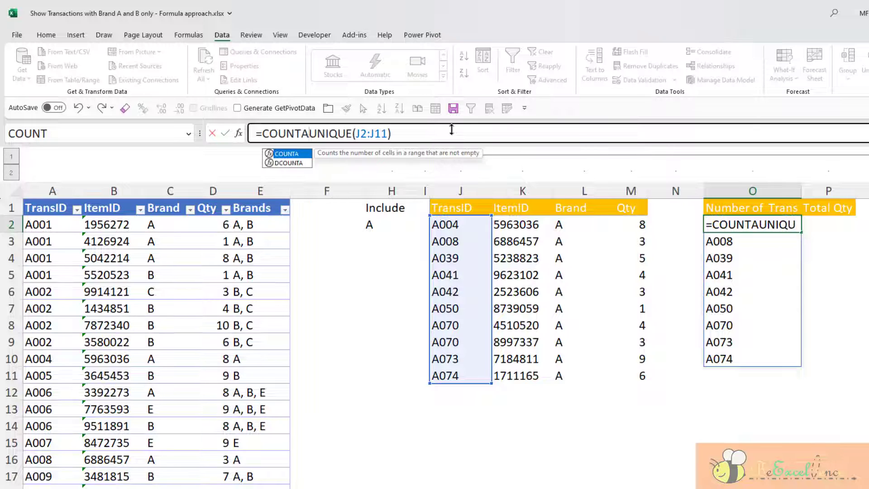
{"action": "type", "text": "("}
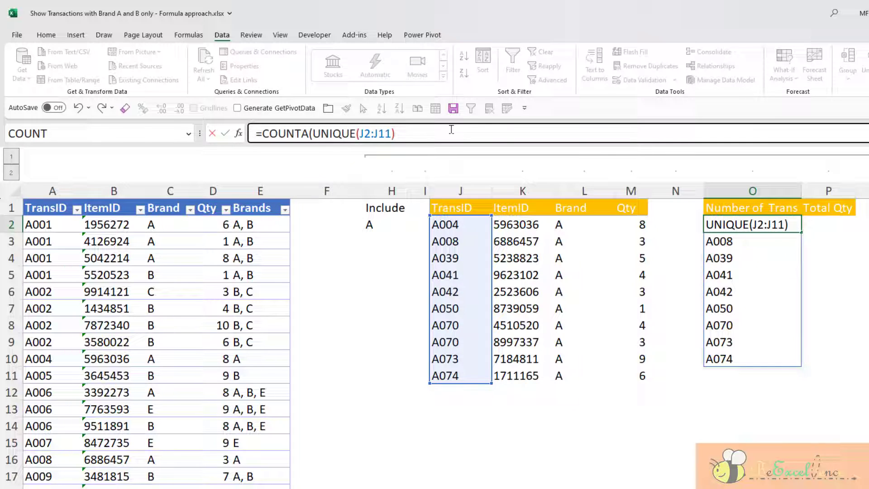
{"action": "type", "text": ")"}
{"action": "key", "text": "Return"}
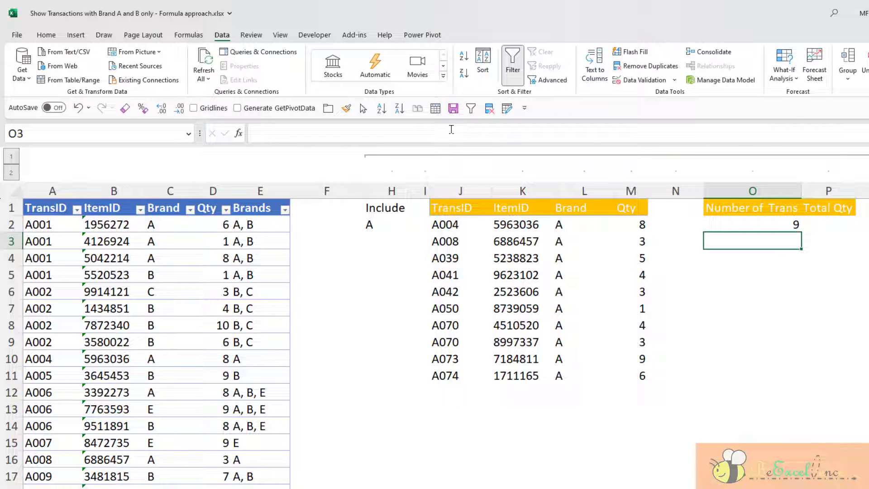
{"action": "left_click", "coordinate": [761, 225]}
{"action": "left_click", "coordinate": [437, 130]}
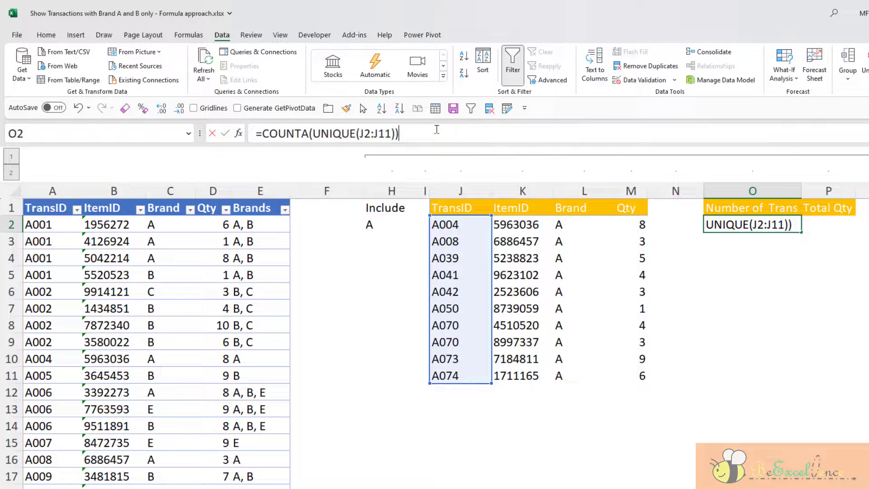
{"action": "left_click_drag", "start_coordinate": [361, 133], "coordinate": [392, 133]}
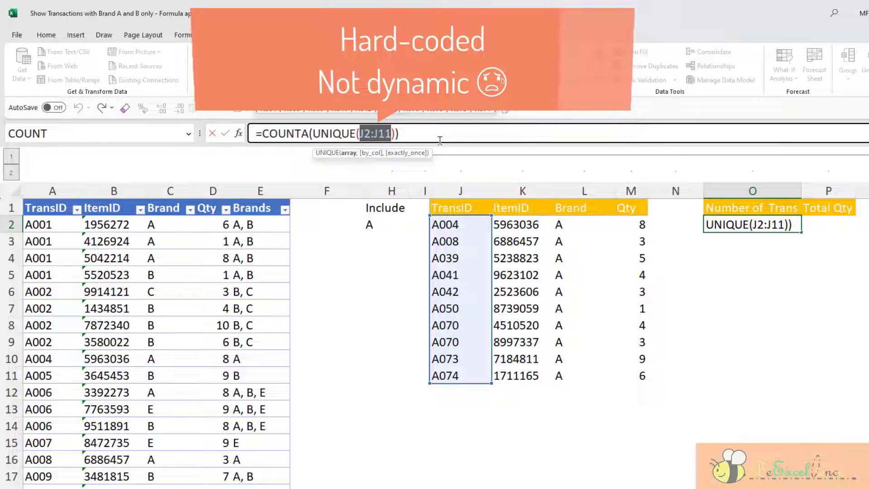
- Switch the Include value to A, C and check O2's count, now 3
{"action": "key", "text": "ctrl+Return"}
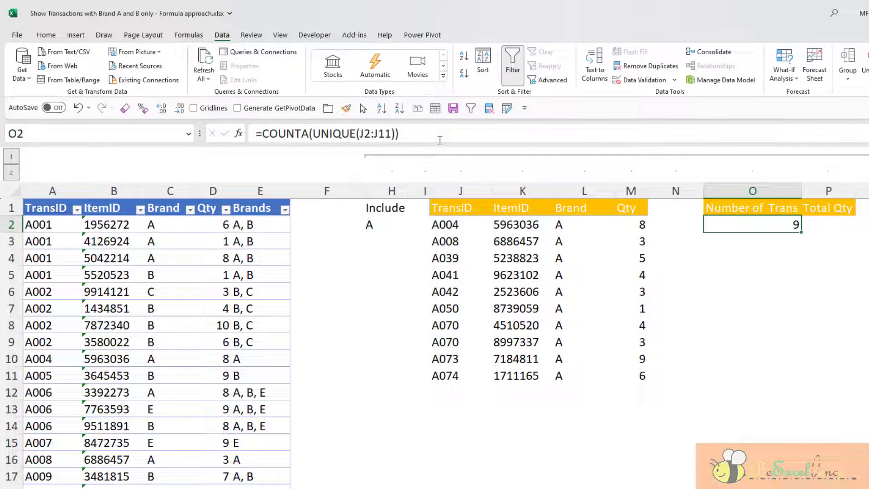
{"action": "left_click", "coordinate": [391, 224]}
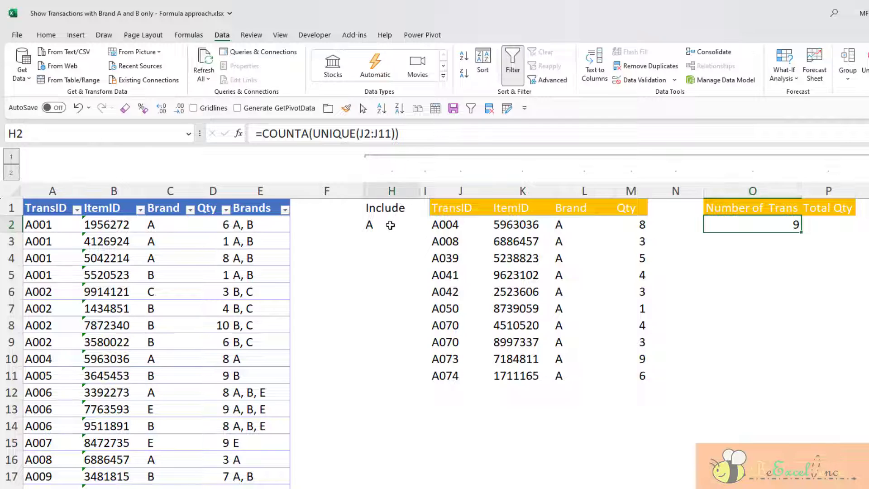
{"action": "left_click", "coordinate": [424, 226]}
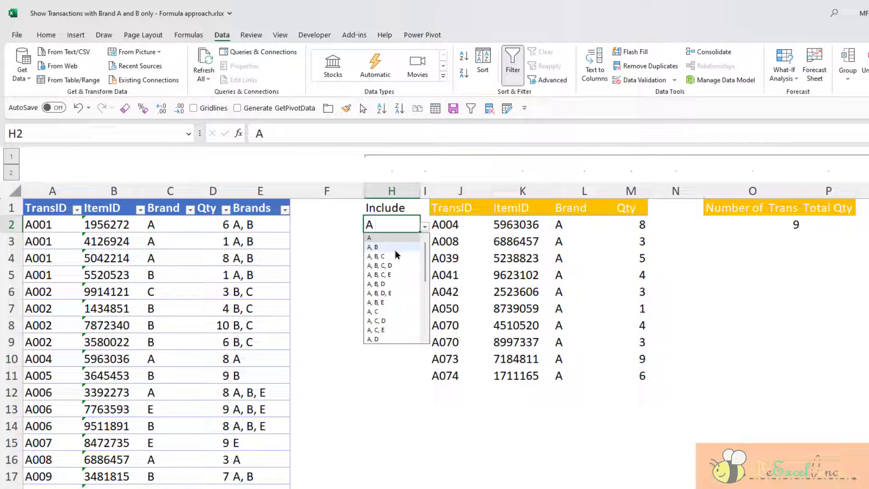
{"action": "left_click", "coordinate": [392, 311]}
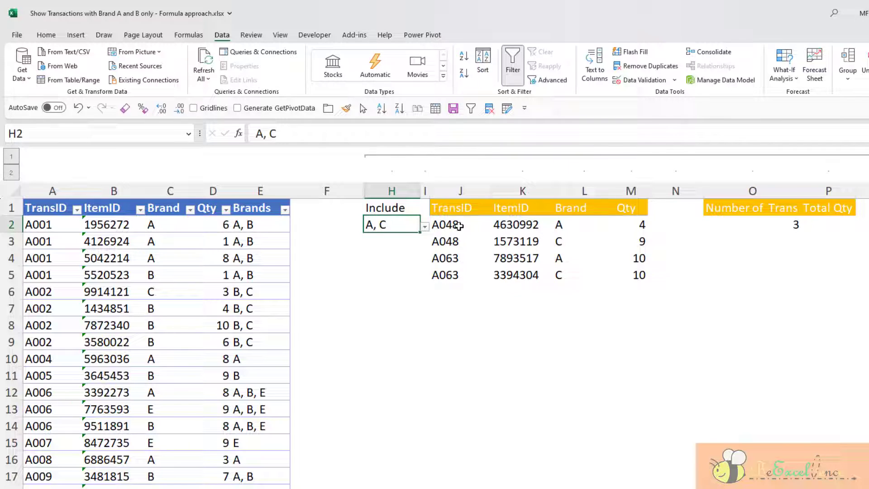
{"action": "left_click_drag", "start_coordinate": [458, 225], "coordinate": [455, 277]}
{"action": "left_click", "coordinate": [788, 225]}
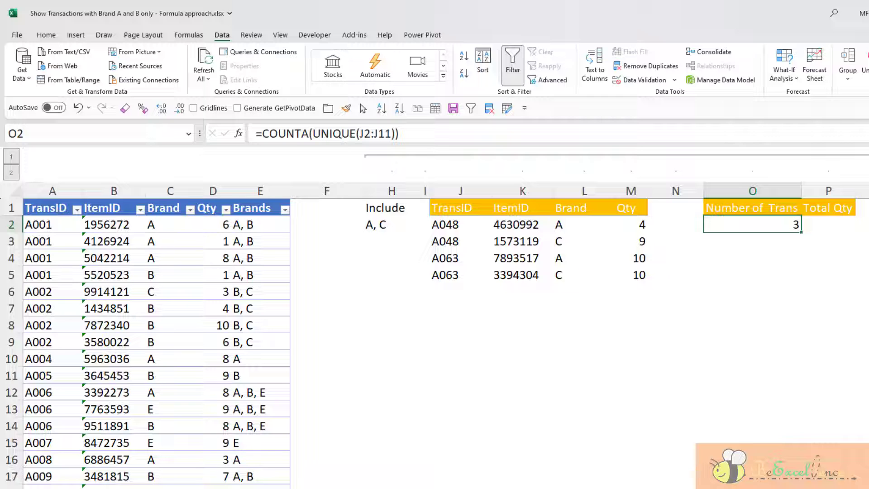
{"action": "left_click", "coordinate": [437, 140]}
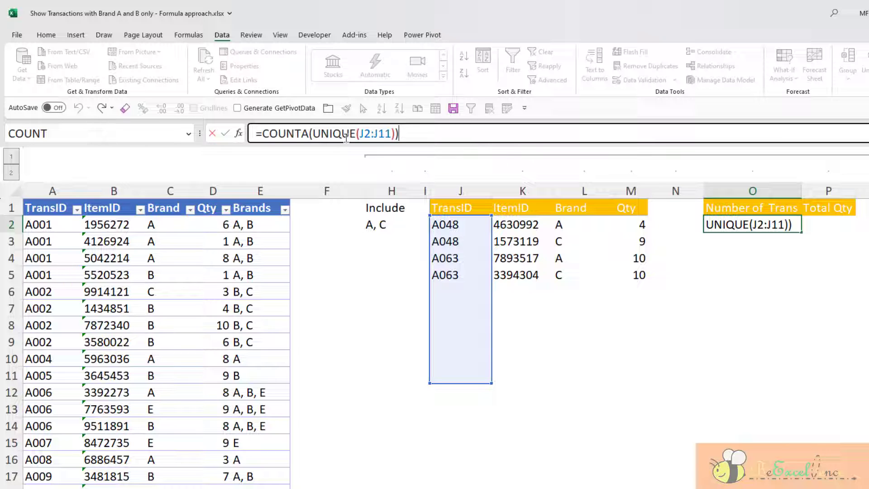
{"action": "key", "text": "ctrl+Return"}
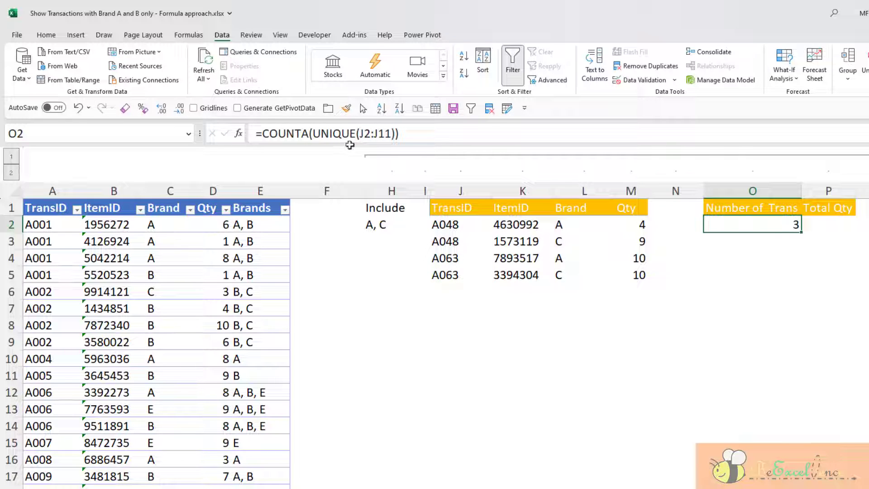
- Switch the Include value to A, B and see O2's fixed-range count return only 4
{"action": "left_click", "coordinate": [386, 223]}
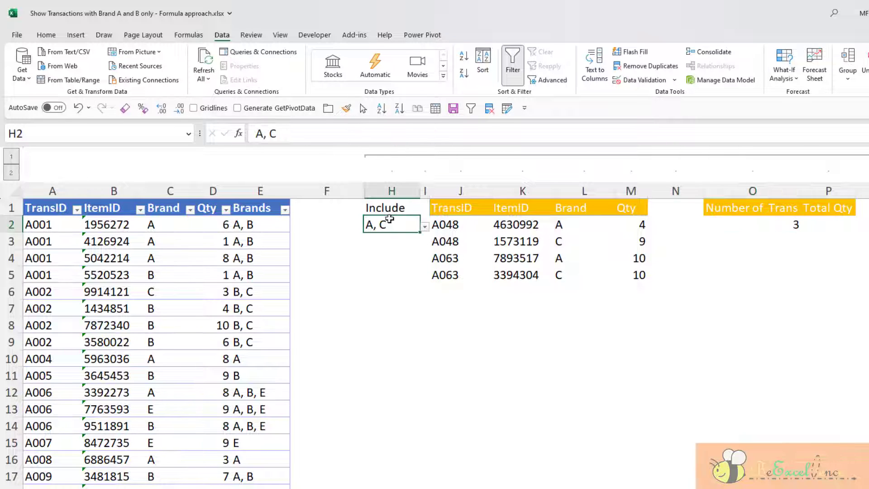
{"action": "left_click", "coordinate": [425, 229]}
{"action": "left_click", "coordinate": [373, 246]}
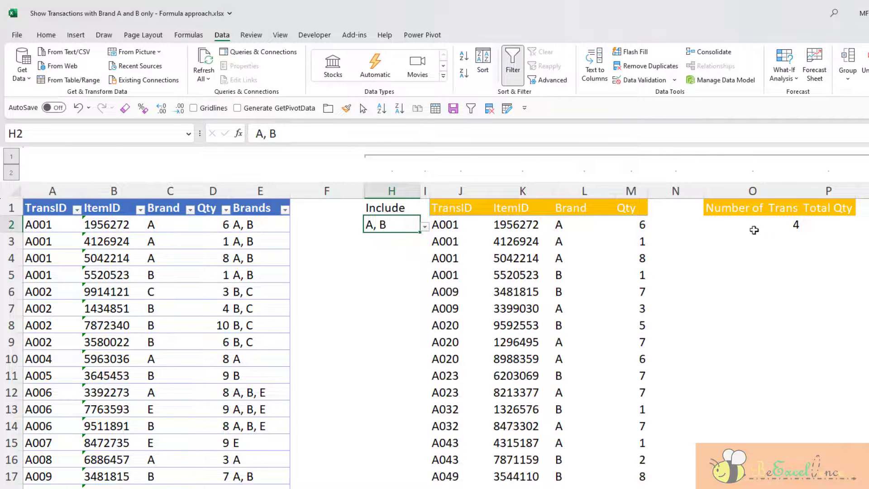
{"action": "left_click", "coordinate": [776, 229]}
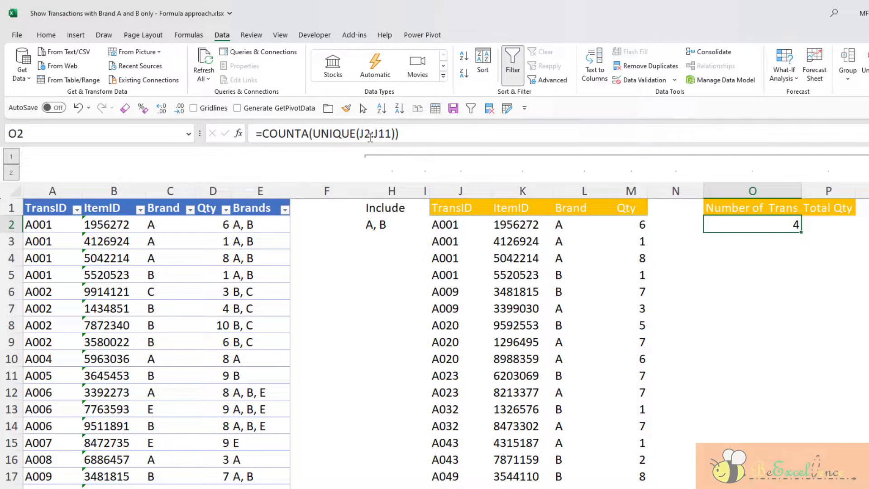
{"action": "left_click", "coordinate": [390, 133]}
{"action": "left_click_drag", "start_coordinate": [389, 134], "coordinate": [365, 133]}
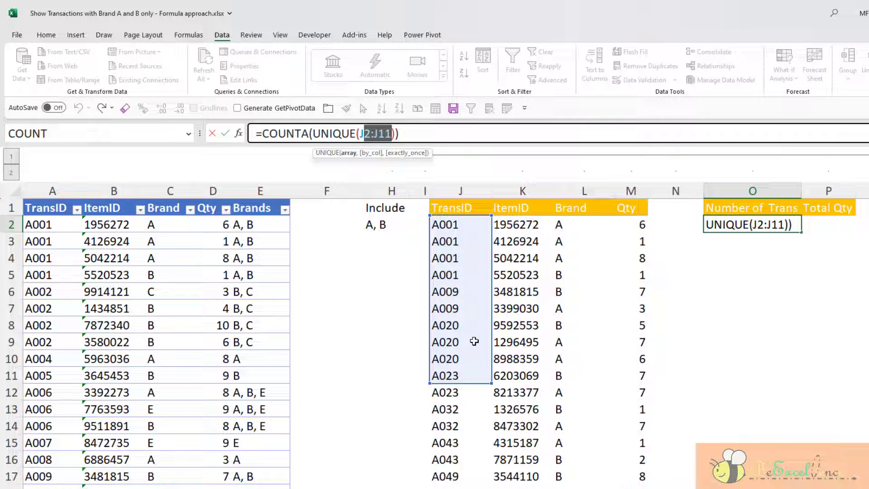
{"action": "key", "text": "Escape"}
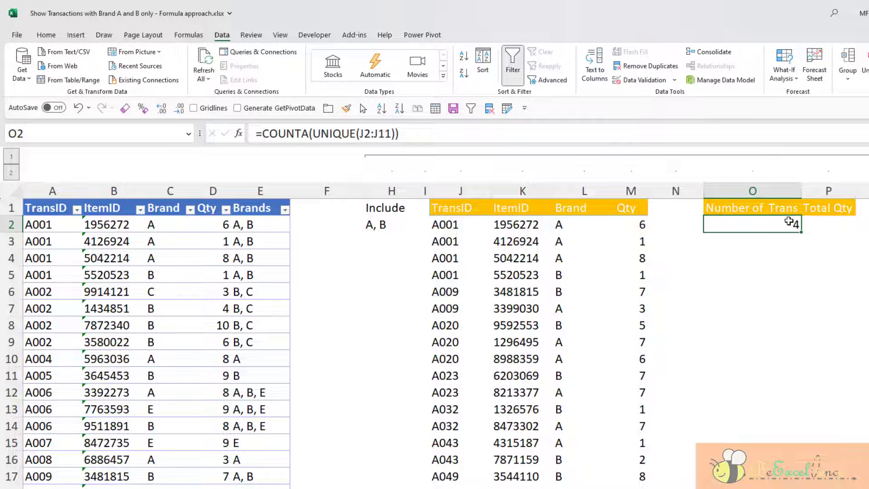
{"action": "left_click", "coordinate": [457, 222]}
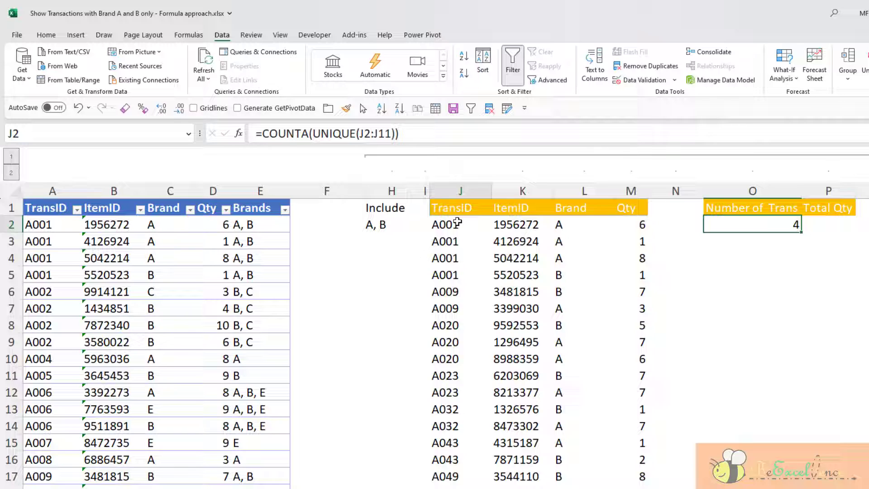
{"action": "left_click", "coordinate": [746, 224]}
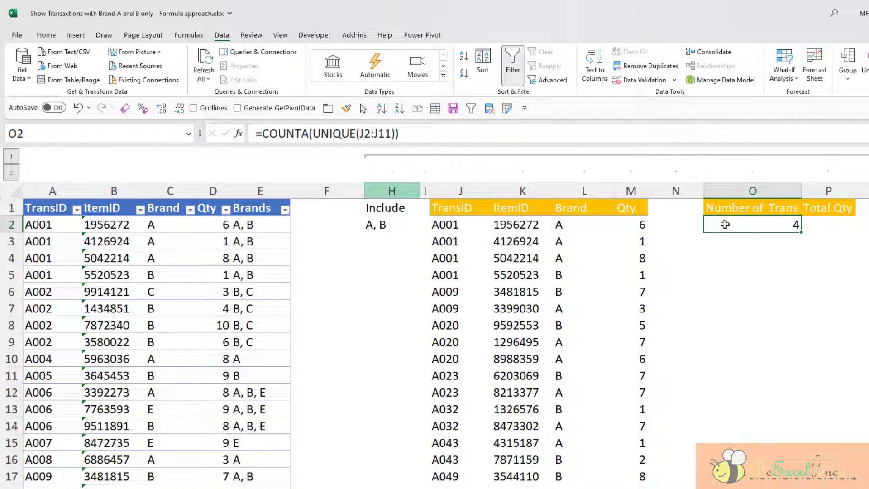
{"action": "left_click", "coordinate": [454, 226]}
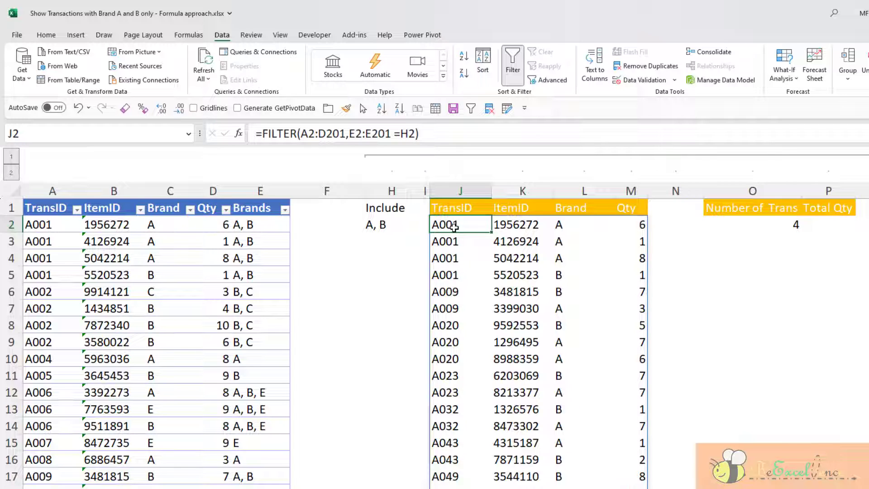
{"action": "left_click", "coordinate": [765, 223]}
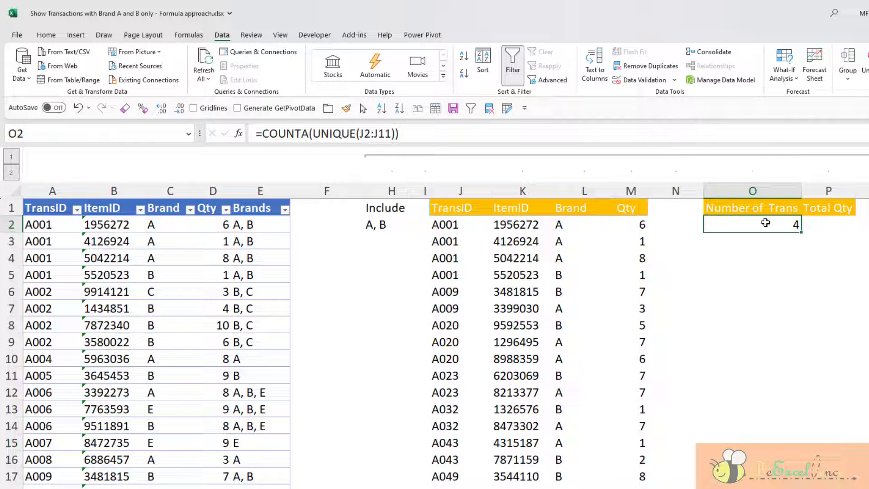
{"action": "left_click", "coordinate": [462, 226]}
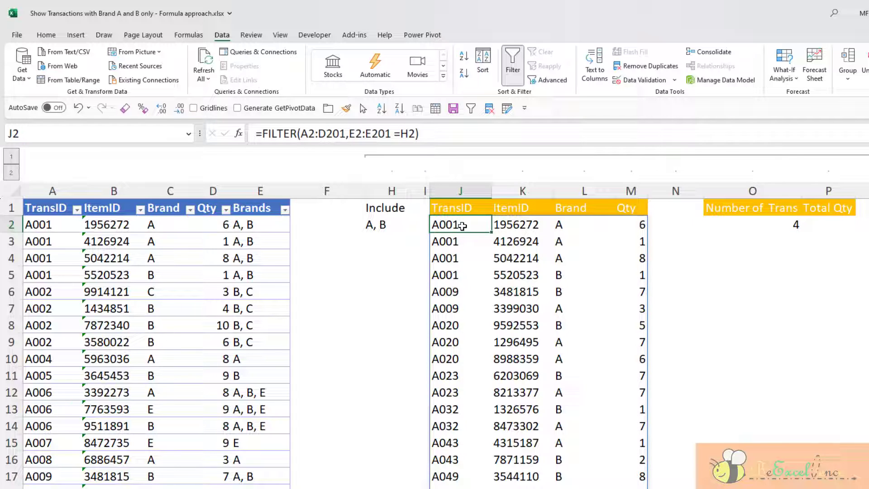
{"action": "left_click", "coordinate": [732, 230]}
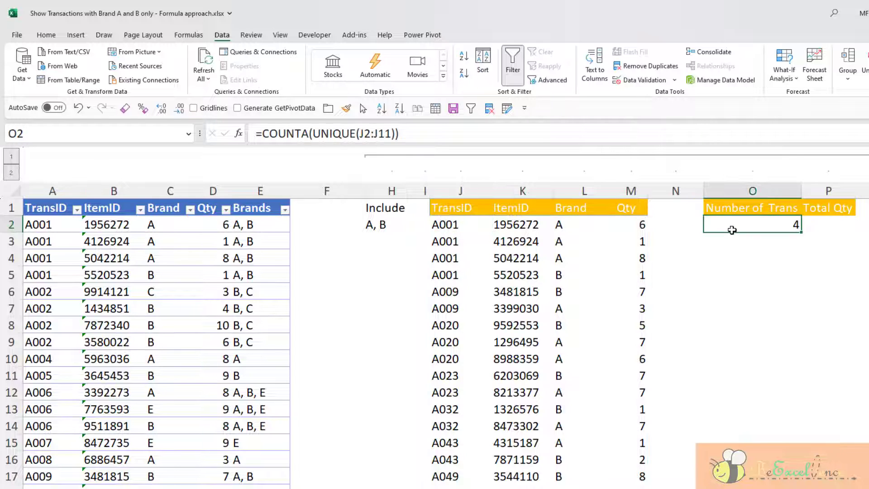
- Enter =J2# in O2 to spill a live copy of the filtered results
{"action": "type", "text": "="}
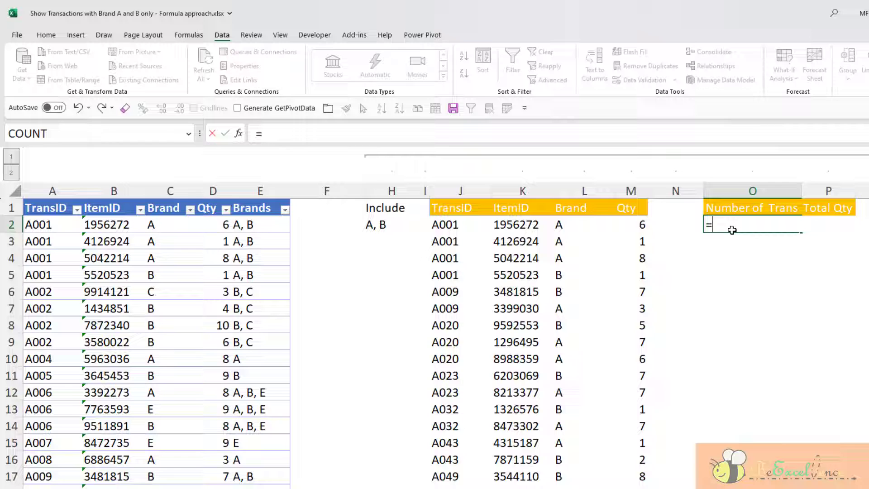
{"action": "type", "text": "F2"}
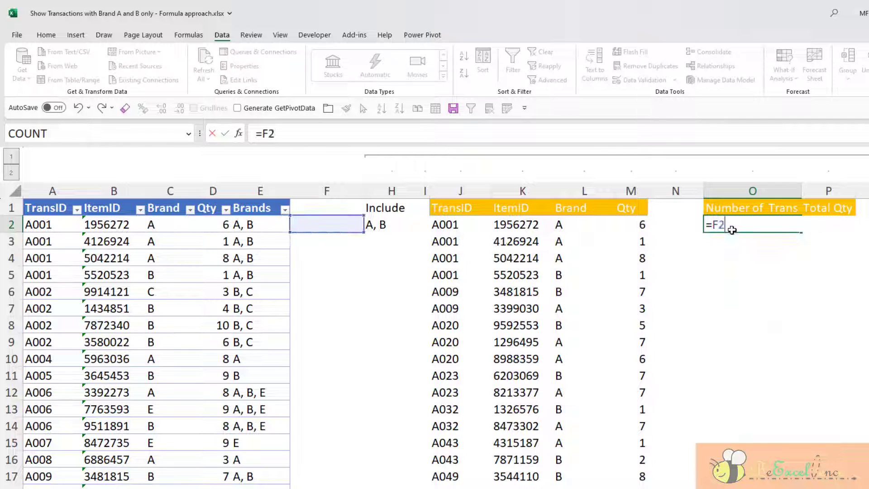
{"action": "key", "text": "BackSpace"}
{"action": "key", "text": "BackSpace"}
{"action": "type", "text": "J"}
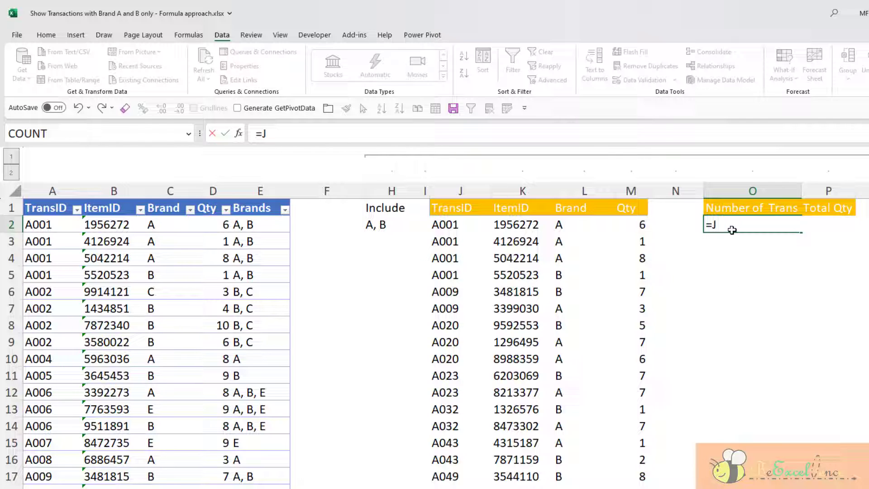
{"action": "type", "text": "2#"}
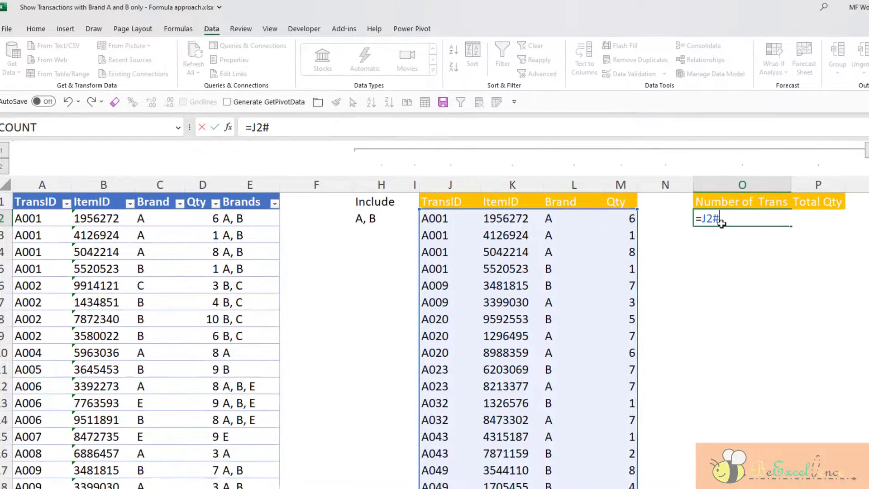
{"action": "key", "text": "Return"}
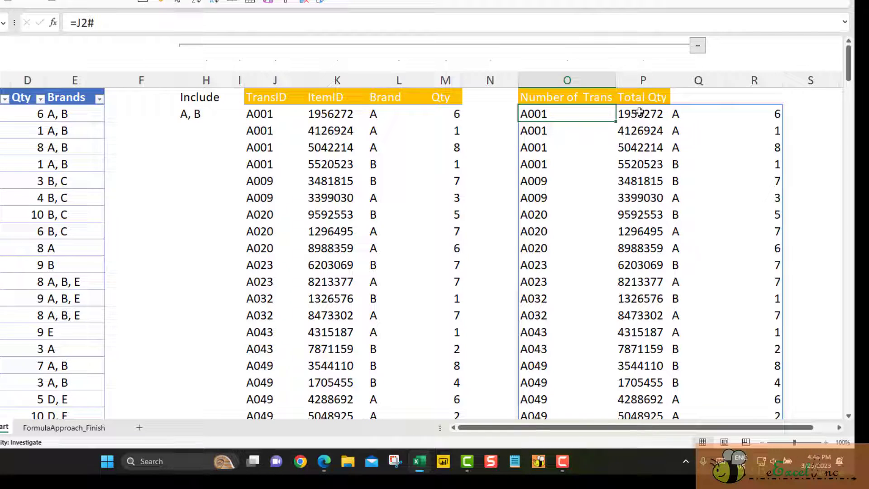
{"action": "left_click_drag", "start_coordinate": [639, 113], "coordinate": [733, 182]}
{"action": "left_click", "coordinate": [567, 113]}
- Set the Include value in H2 to A and review the spilled copy in O2:R11
{"action": "left_click", "coordinate": [202, 114]}
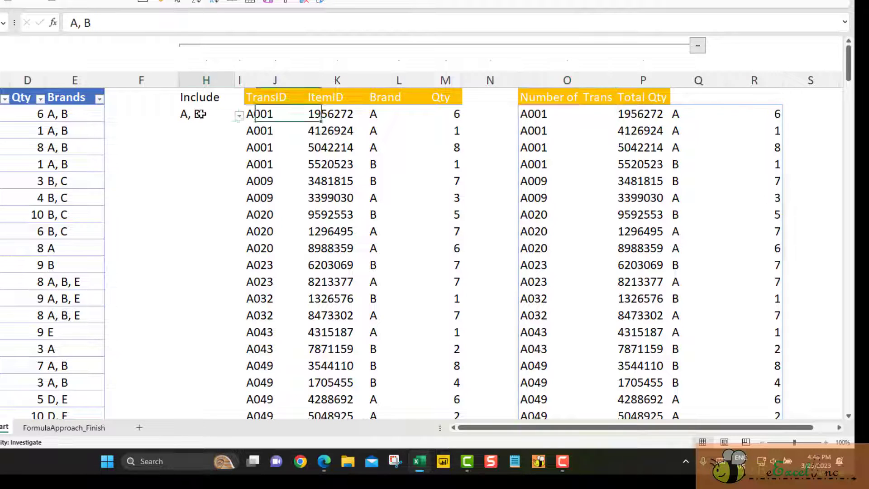
{"action": "left_click", "coordinate": [239, 118]}
{"action": "left_click", "coordinate": [213, 127]}
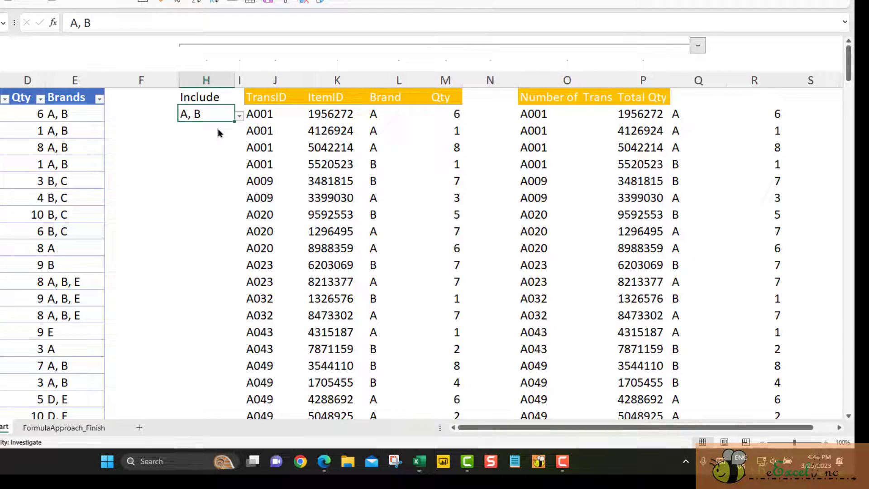
{"action": "left_click_drag", "start_coordinate": [552, 113], "coordinate": [770, 261]}
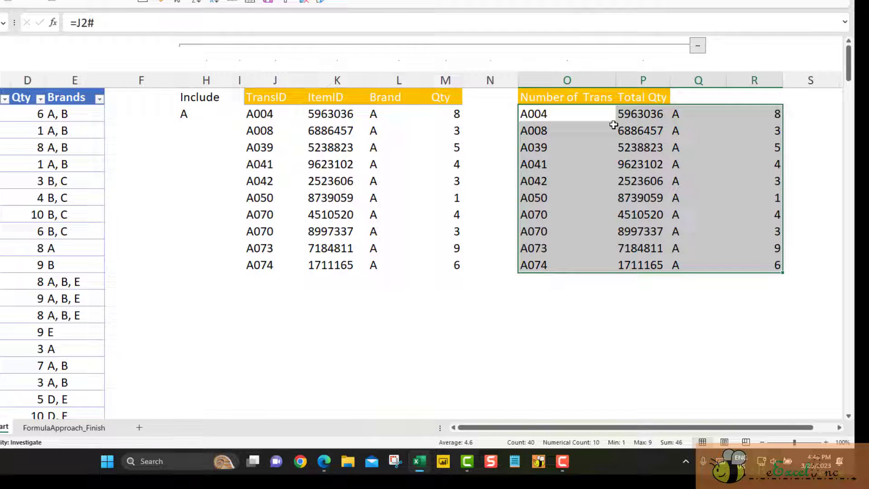
{"action": "left_click", "coordinate": [595, 113]}
{"action": "left_click_drag", "start_coordinate": [591, 114], "coordinate": [584, 262]}
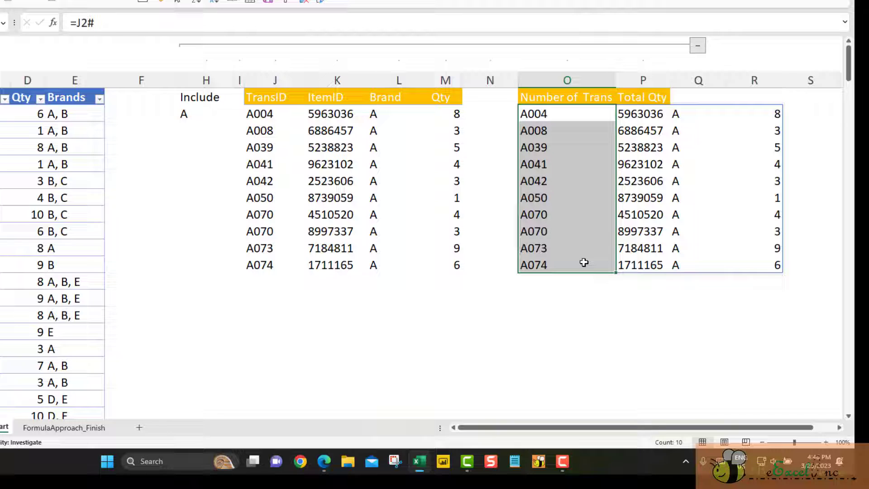
{"action": "left_click", "coordinate": [584, 114]}
{"action": "left_click", "coordinate": [75, 22]}
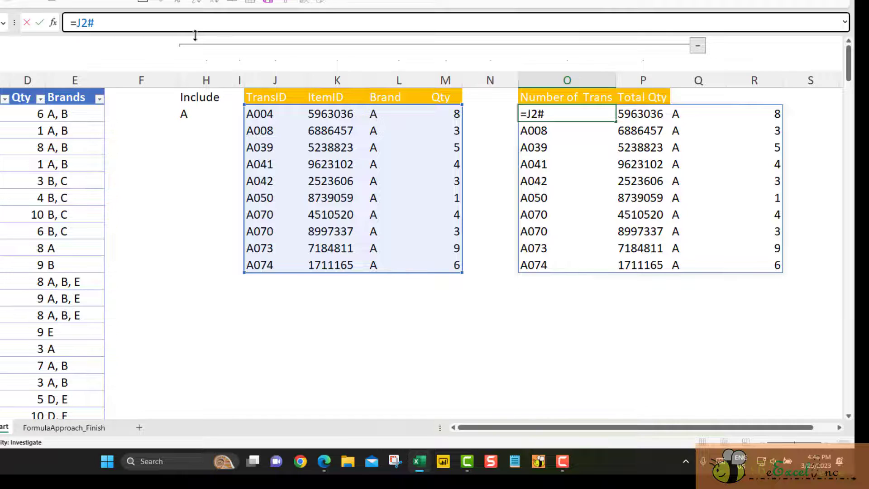
- Change O2 to =TAKE(J2#,,1) so only the TransID column of the results remains
{"action": "type", "text": "Tak"}
{"action": "key", "text": "Tab"}
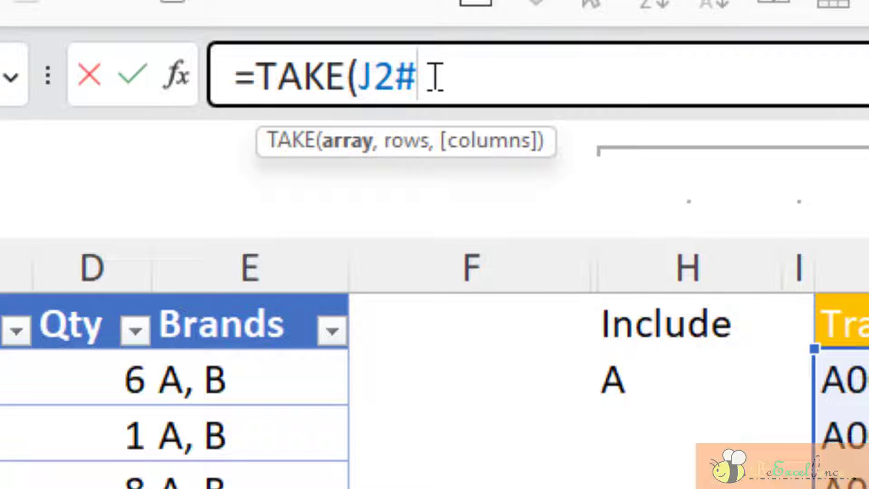
{"action": "type", "text": ","}
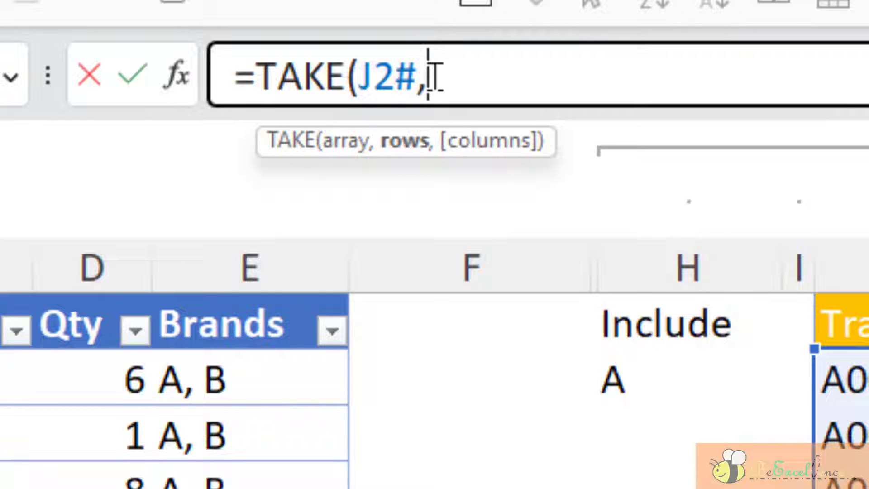
{"action": "type", "text": ","}
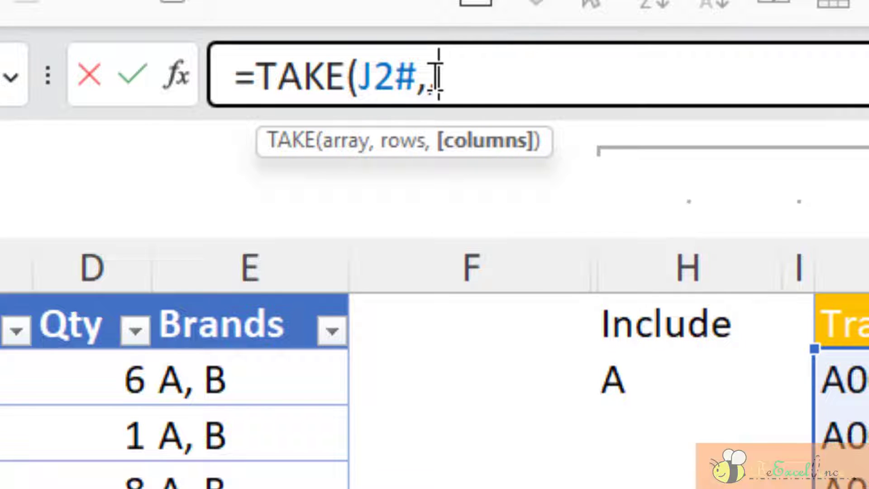
{"action": "type", "text": "1"}
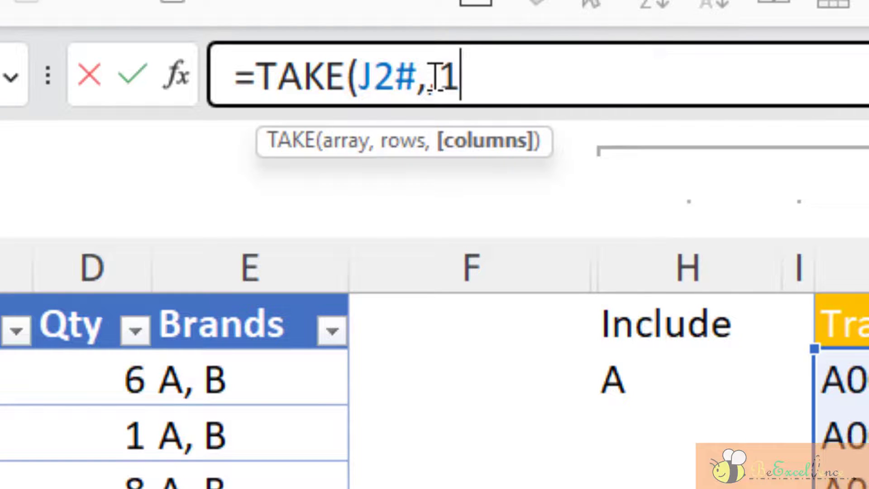
{"action": "type", "text": ")"}
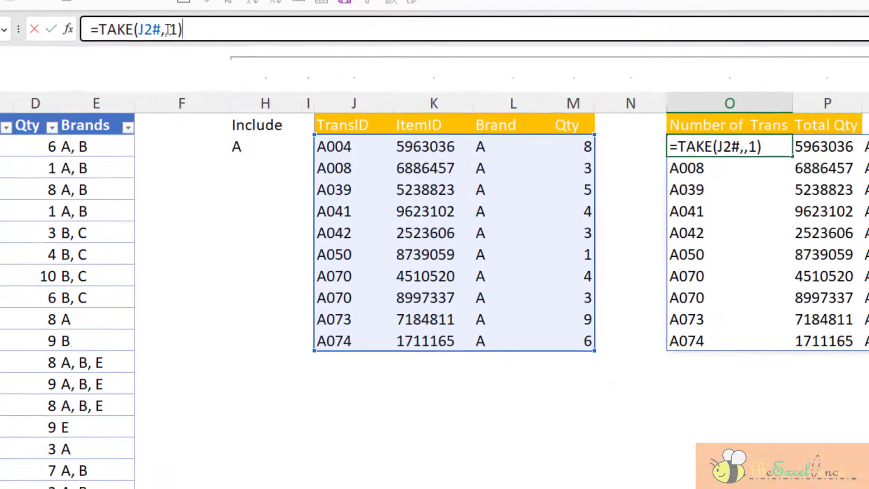
{"action": "key", "text": "Return"}
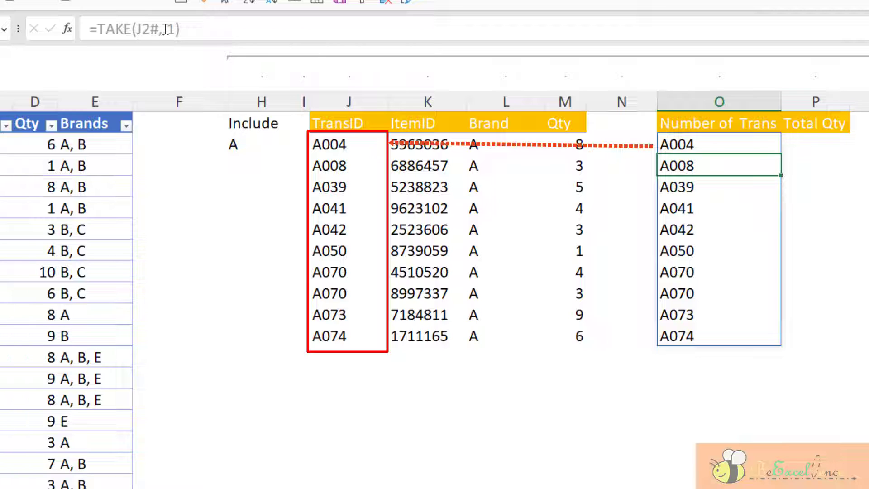
- Wrap the O2 formula in UNIQUE to list the distinct transaction IDs
{"action": "key", "text": "Up"}
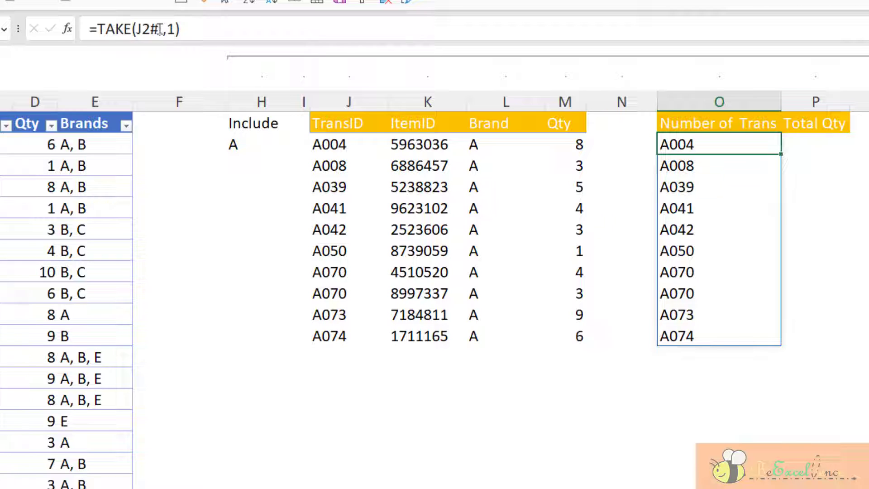
{"action": "left_click", "coordinate": [100, 29]}
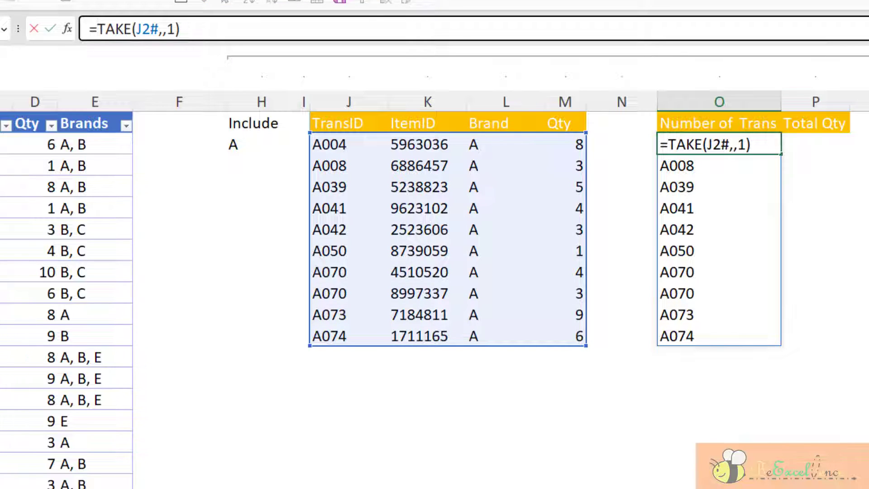
{"action": "type", "text": "uniq"}
{"action": "key", "text": "Tab"}
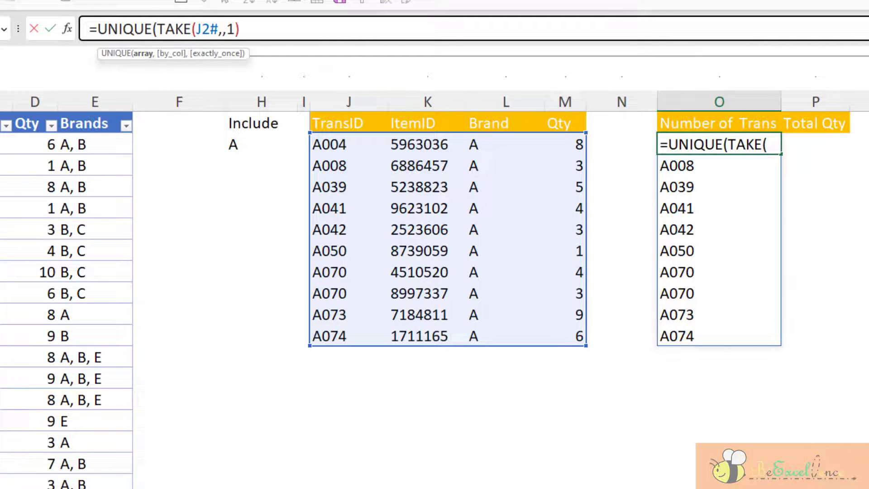
{"action": "left_click", "coordinate": [293, 17]}
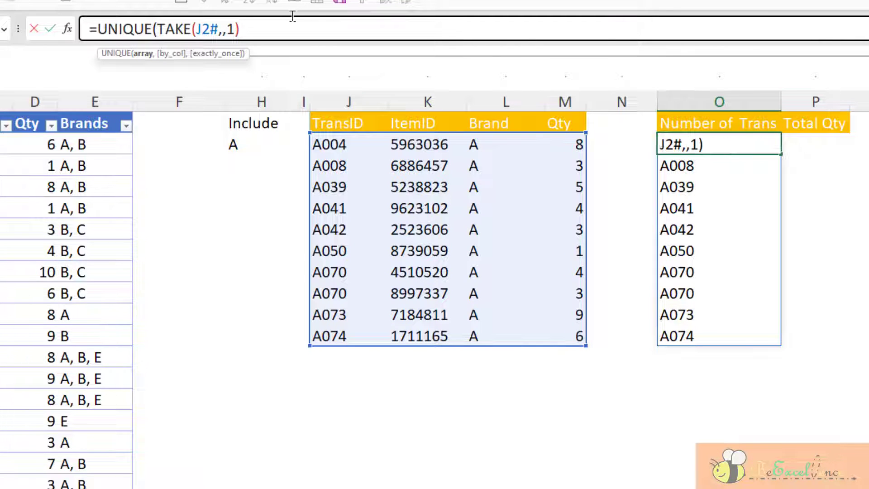
{"action": "type", "text": "_"}
{"action": "key", "text": "Return"}
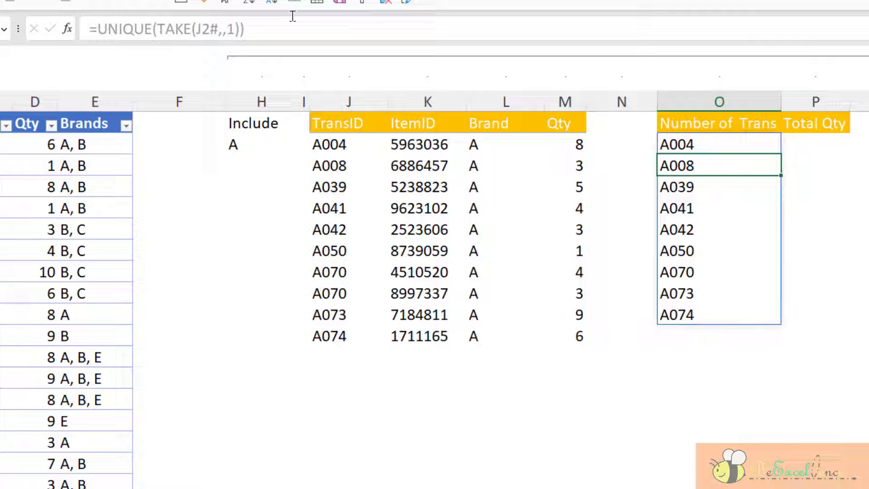
- Wrap it in COUNTA, giving =COUNTA(UNIQUE(TAKE(J2#,,1))), which counts 9 transactions
{"action": "key", "text": "Up"}
{"action": "left_click", "coordinate": [96, 28]}
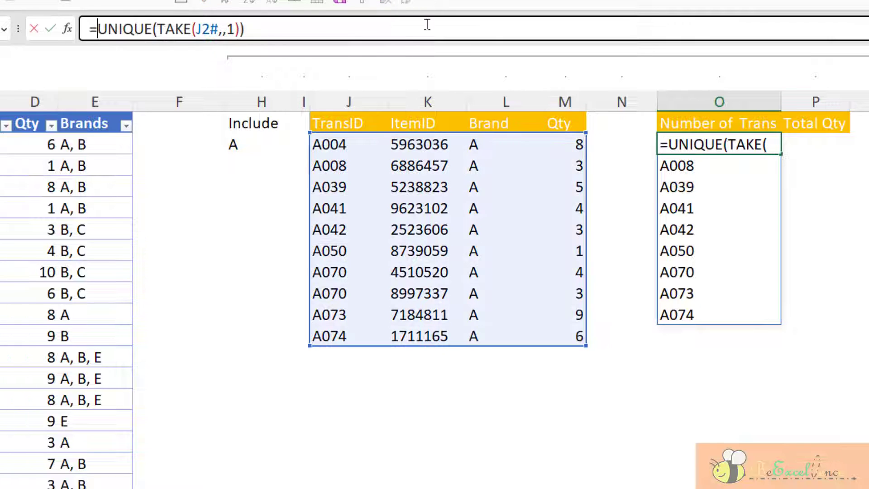
{"action": "type", "text": "cont"}
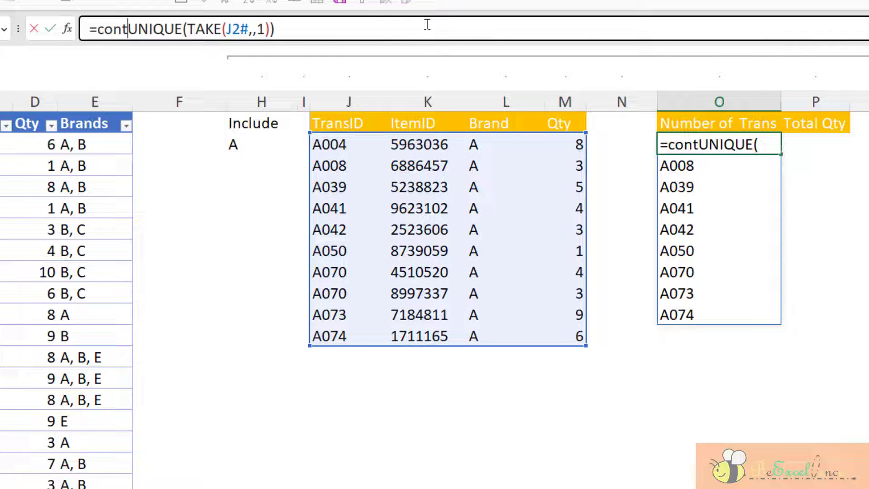
{"action": "key", "text": "BackSpace"}
{"action": "key", "text": "BackSpace"}
{"action": "type", "text": "unta("}
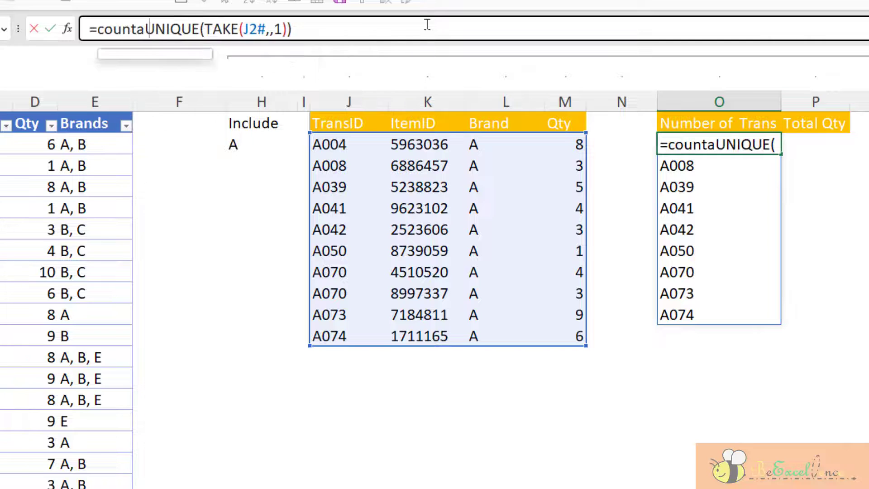
{"action": "left_click", "coordinate": [383, 27]}
{"action": "type", "text": ")"}
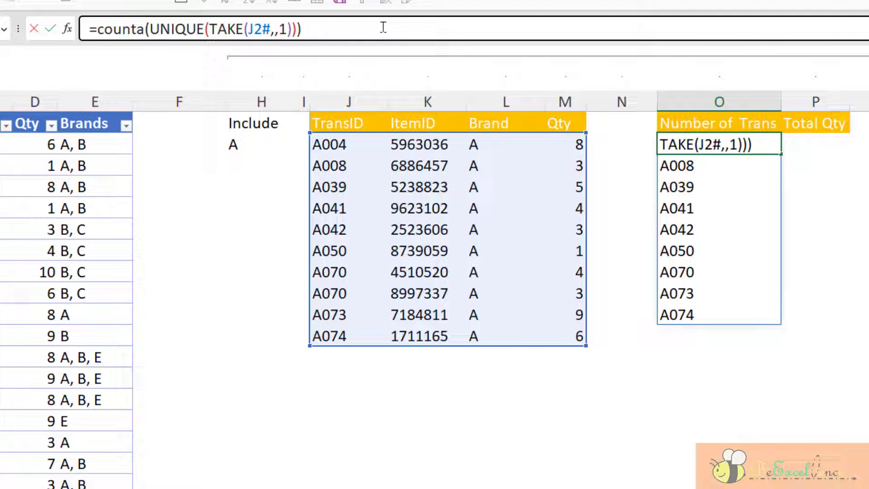
{"action": "key", "text": "Return"}
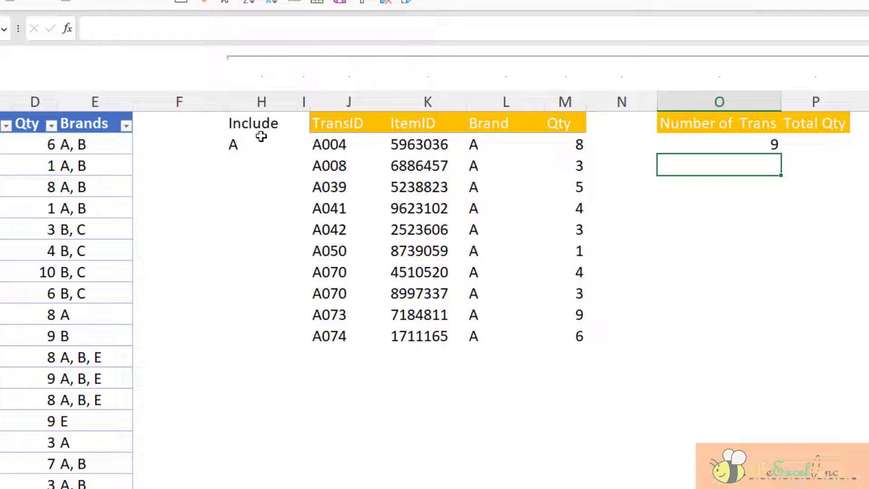
- Pick A, B, E in the H2 Include dropdown and compare the filtered TransIDs with O2's count
{"action": "left_click", "coordinate": [270, 141]}
{"action": "left_click", "coordinate": [301, 147]}
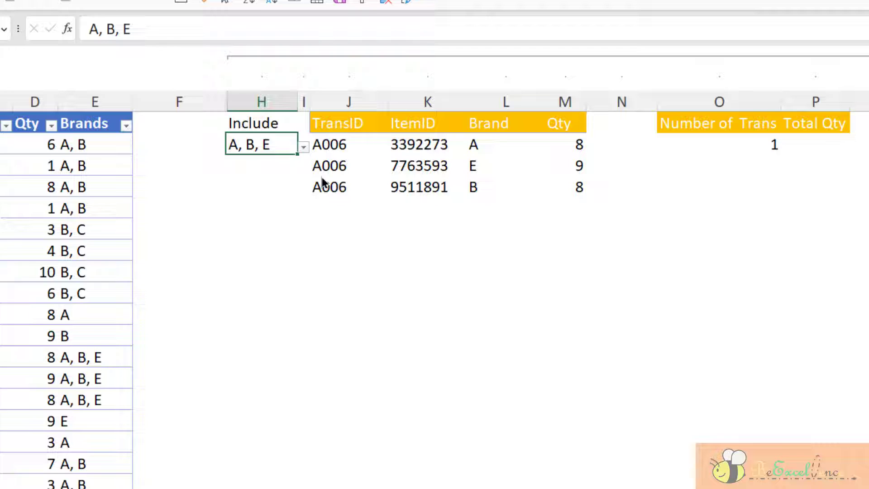
{"action": "left_click_drag", "start_coordinate": [345, 146], "coordinate": [341, 186]}
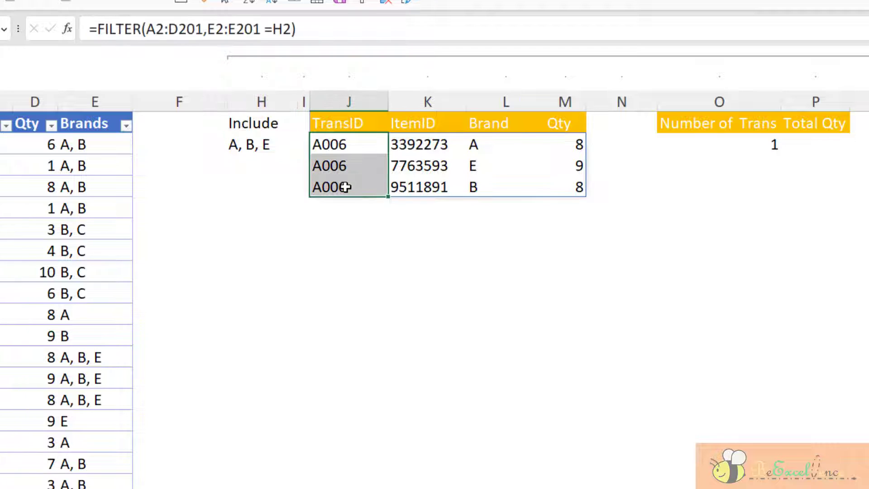
{"action": "left_click", "coordinate": [717, 145]}
- Switch Include to A, D and confirm O2's transaction count drops to 2
{"action": "left_click", "coordinate": [276, 145]}
{"action": "left_click", "coordinate": [301, 144]}
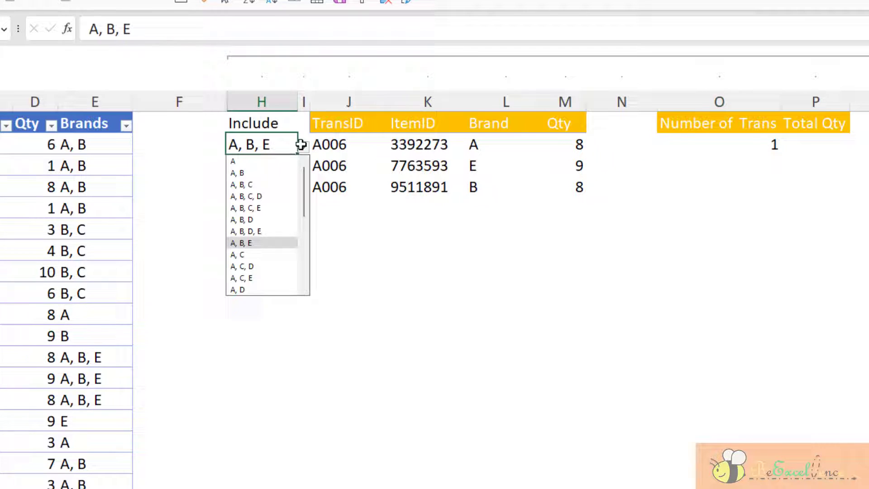
{"action": "left_click", "coordinate": [270, 288]}
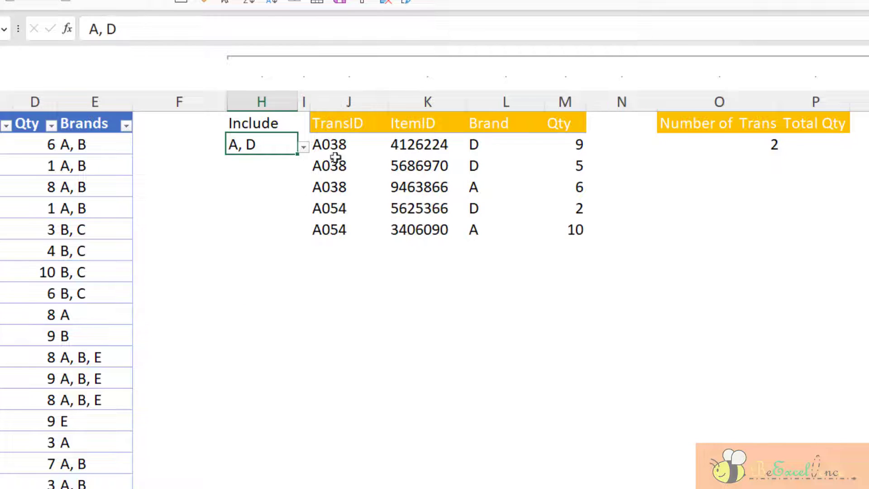
{"action": "left_click_drag", "start_coordinate": [336, 145], "coordinate": [338, 227]}
{"action": "left_click", "coordinate": [725, 143]}
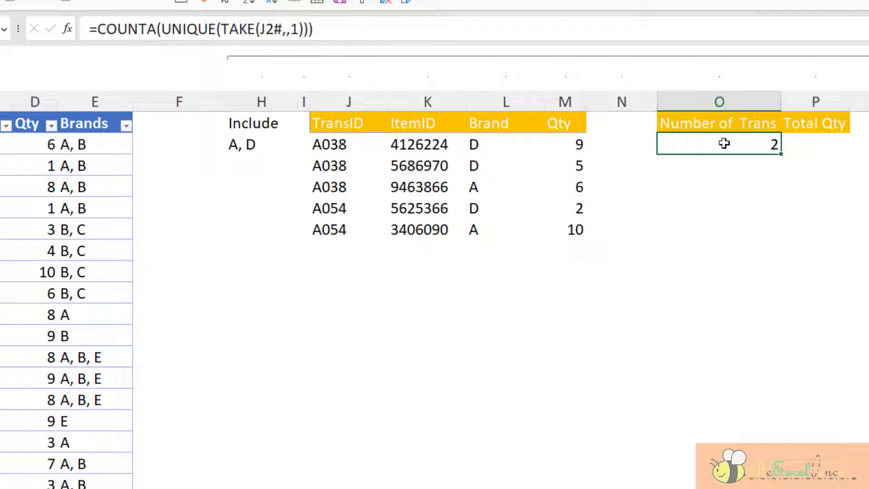
- Enter =J2# in the Total Qty cell P2 to spill the filtered results
{"action": "left_click", "coordinate": [824, 143]}
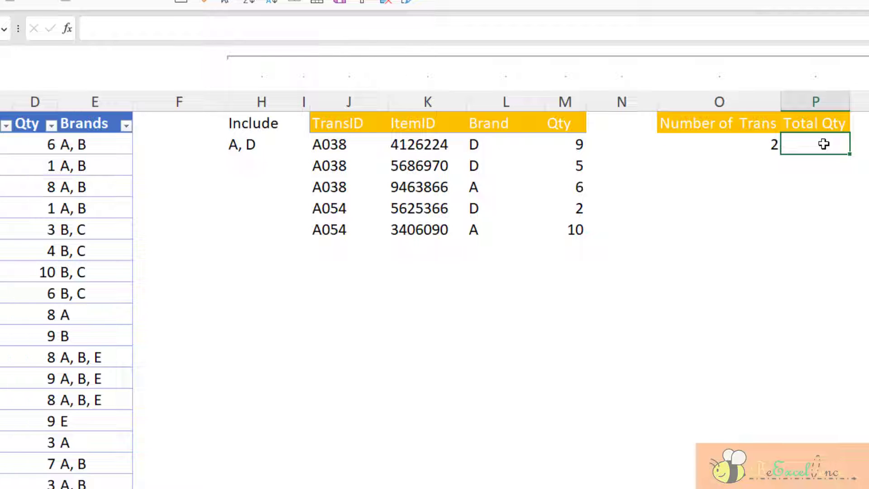
{"action": "left_click_drag", "start_coordinate": [573, 146], "coordinate": [586, 249]}
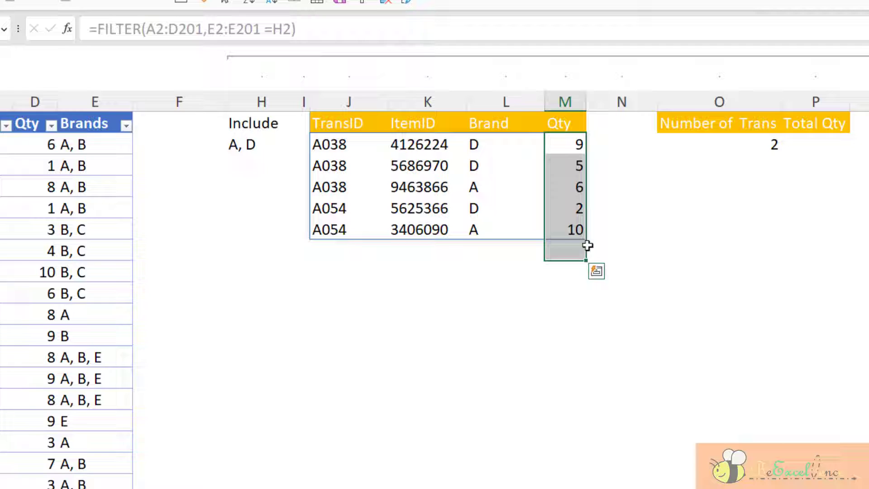
{"action": "left_click", "coordinate": [707, 256]}
{"action": "left_click", "coordinate": [820, 142]}
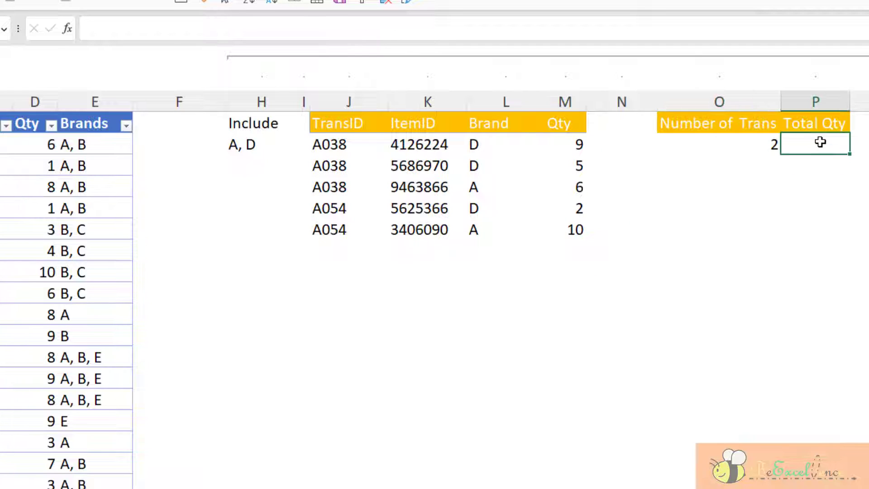
{"action": "type", "text": "=J2#"}
{"action": "key", "text": "Return"}
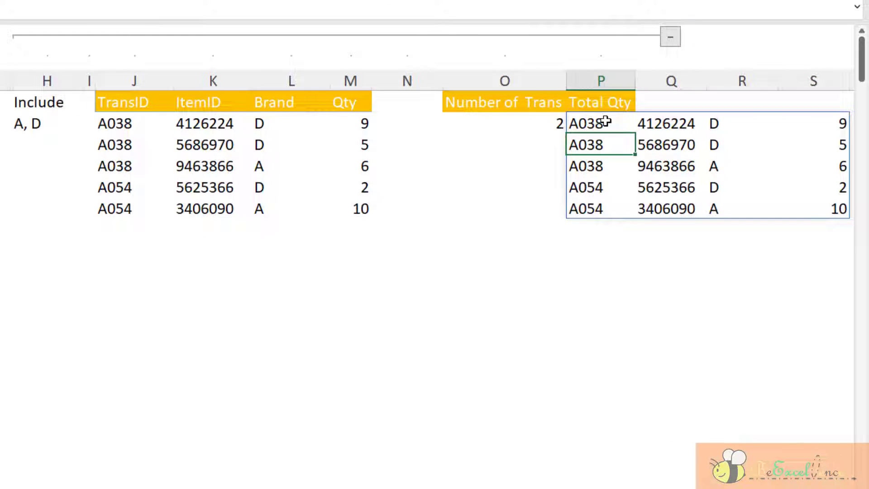
- Change P2 to =TAKE(J2#,,-1) so it spills only the quantities 9, 5, 6, 2, 10
{"action": "left_click_drag", "start_coordinate": [122, 122], "coordinate": [339, 209]}
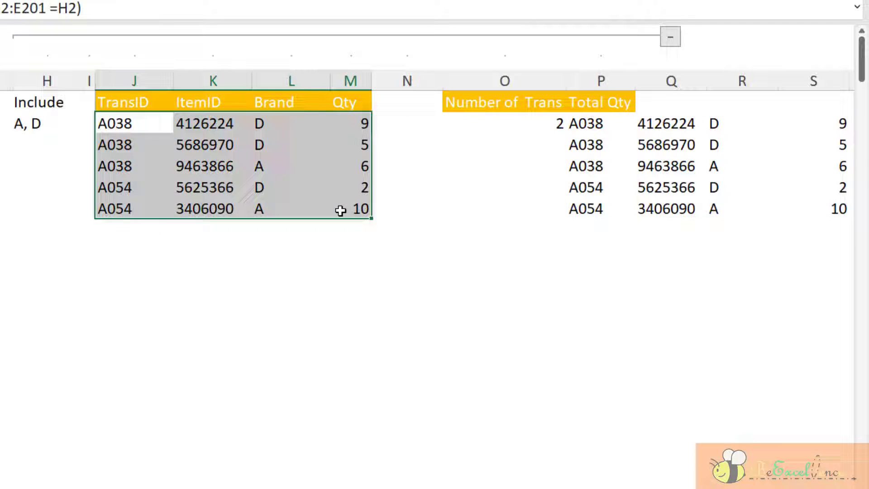
{"action": "left_click", "coordinate": [604, 120]}
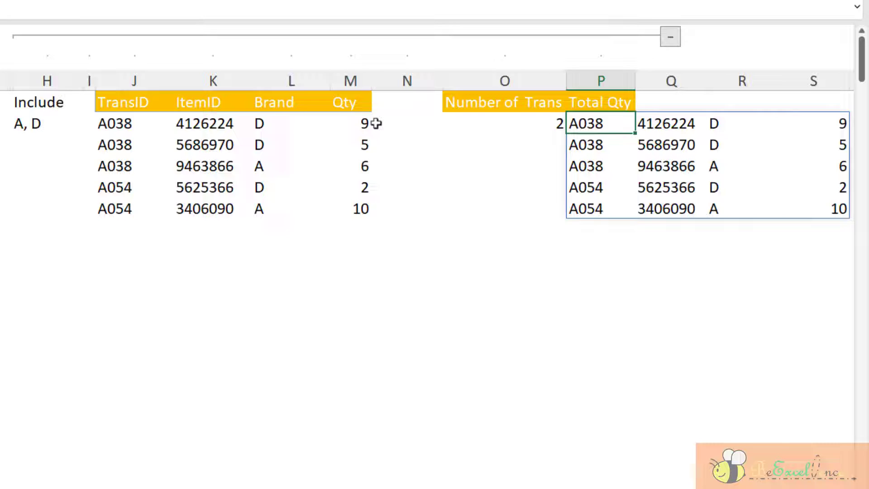
{"action": "left_click_drag", "start_coordinate": [361, 121], "coordinate": [367, 208]}
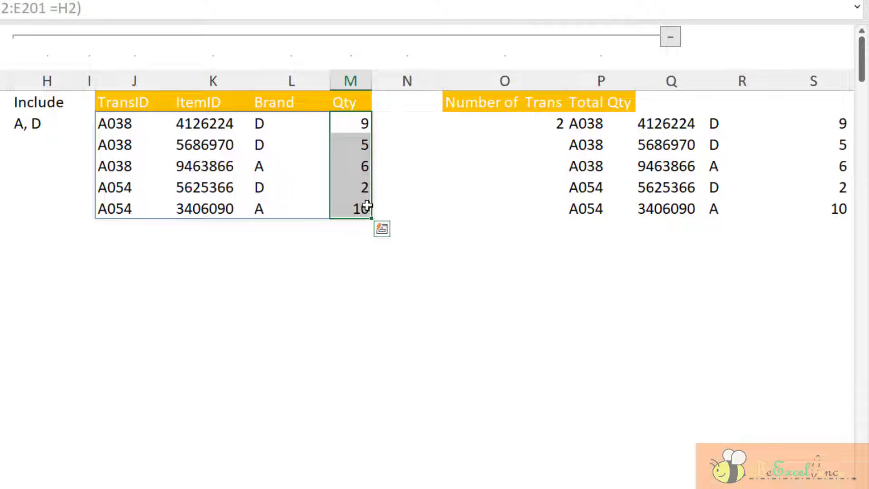
{"action": "left_click", "coordinate": [600, 122]}
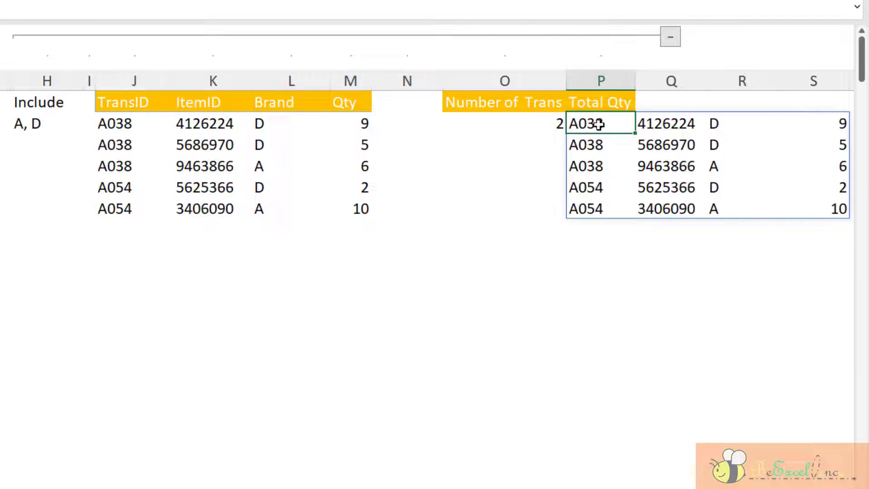
{"action": "left_click", "coordinate": [0, 7]}
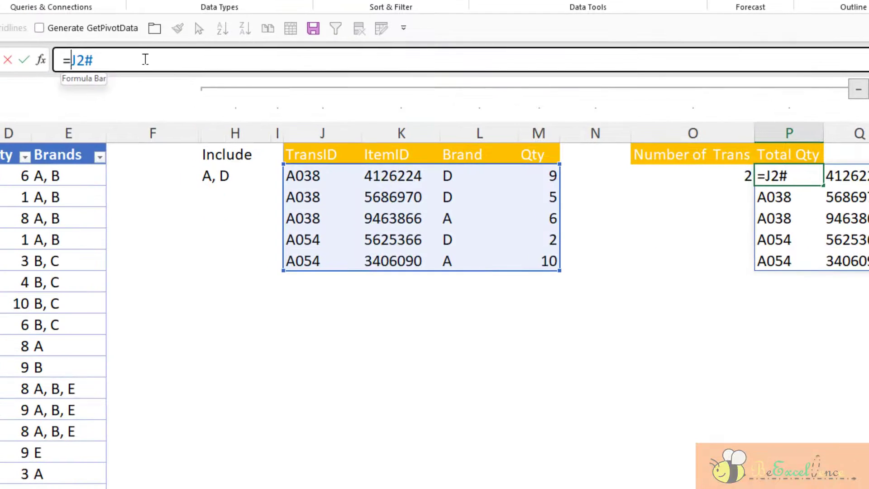
{"action": "type", "text": "take("}
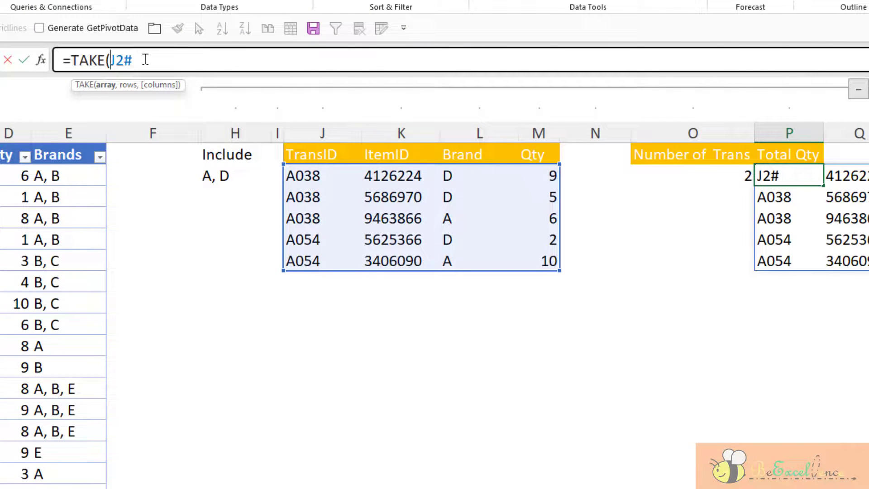
{"action": "key", "text": "End"}
{"action": "type", "text": ",,"}
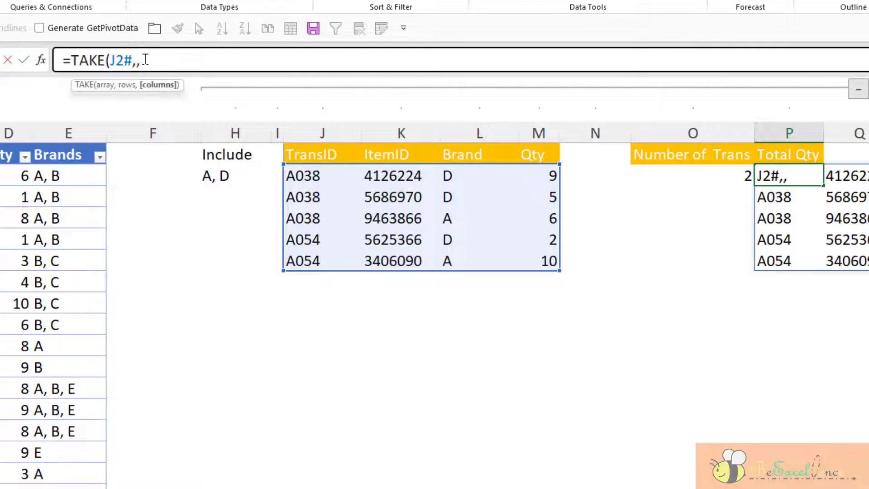
{"action": "type", "text": "-1)"}
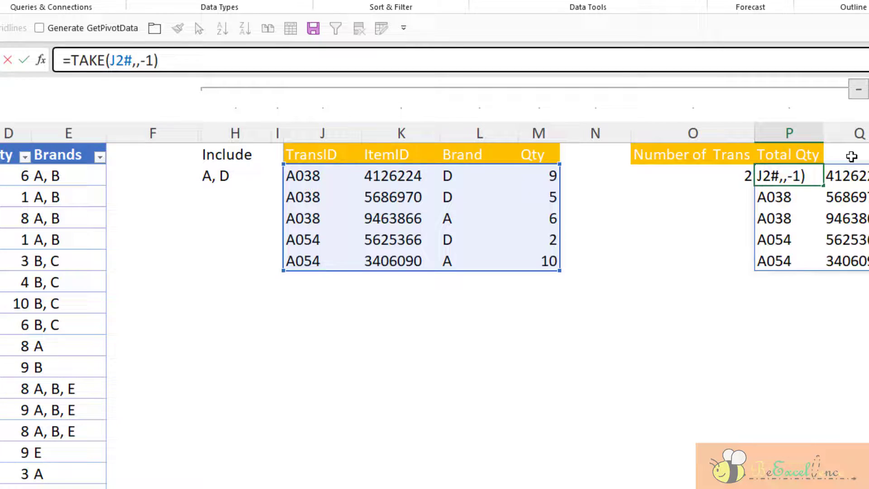
{"action": "key", "text": "Return"}
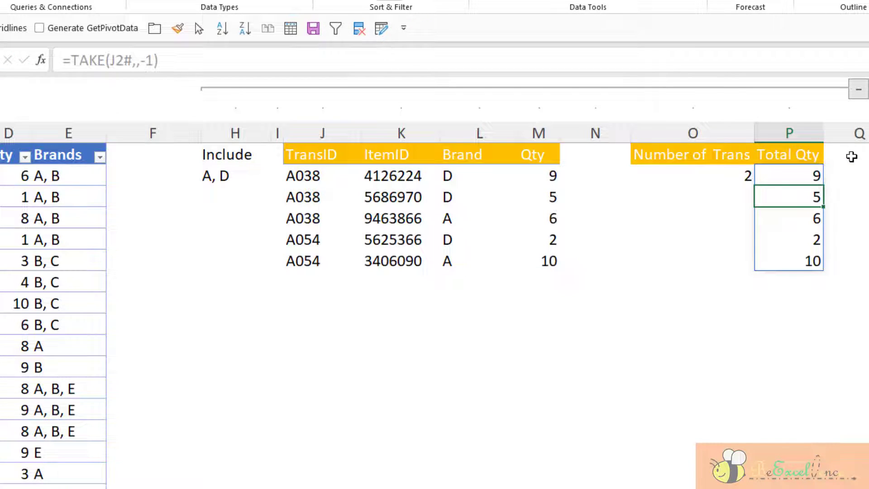
- Wrap P2 as =SUM(TAKE(J2#,,-1)), totalling the A, D quantities to 32
{"action": "left_click_drag", "start_coordinate": [533, 169], "coordinate": [537, 260]}
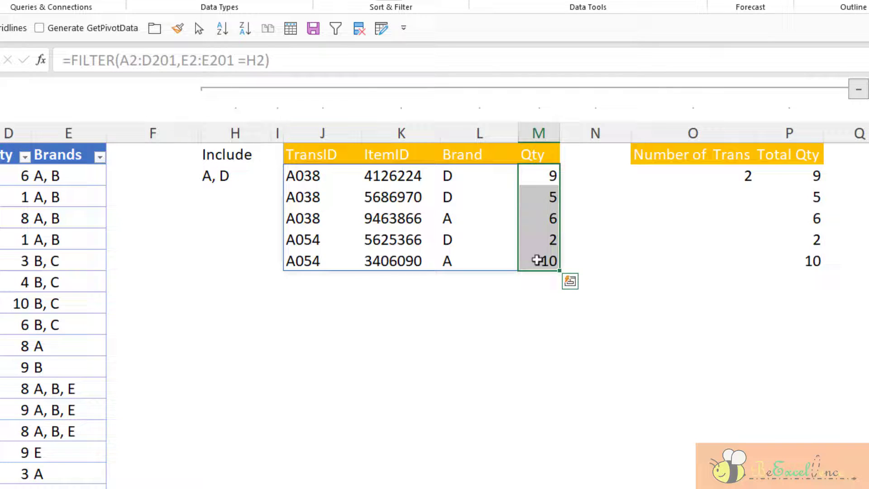
{"action": "left_click", "coordinate": [787, 175]}
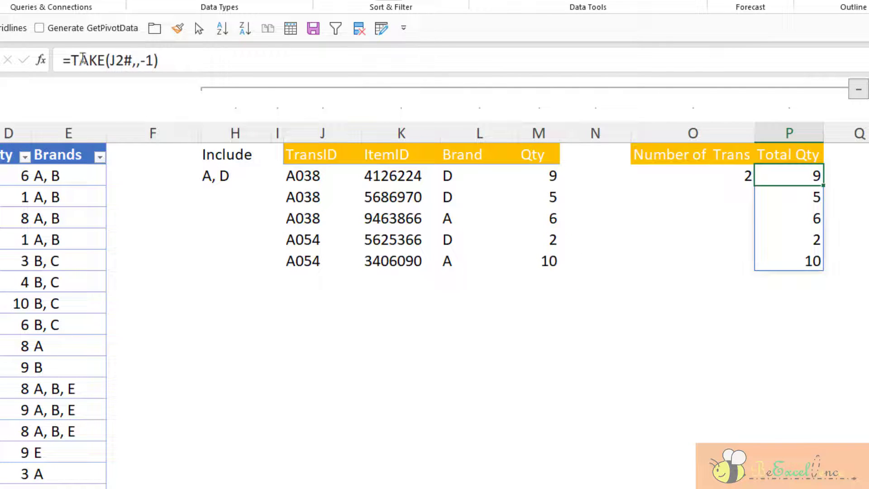
{"action": "left_click", "coordinate": [71, 60]}
{"action": "type", "text": "SU"}
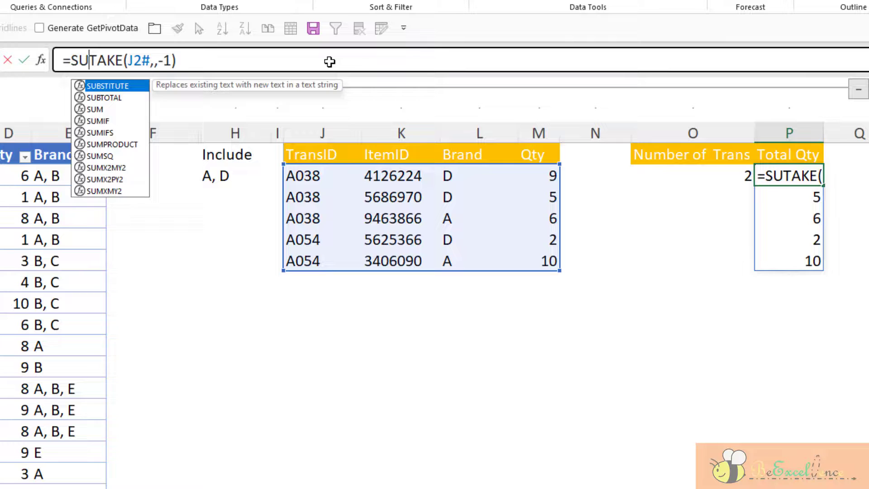
{"action": "type", "text": "M("}
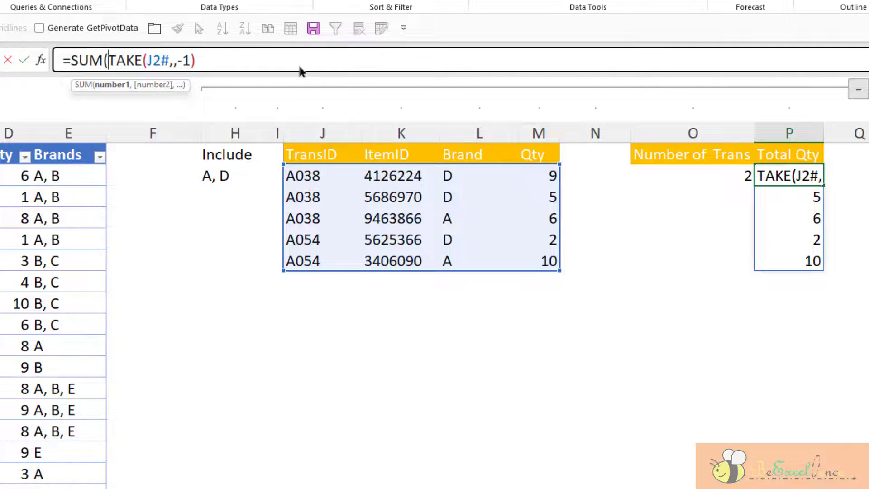
{"action": "left_click", "coordinate": [294, 66]}
{"action": "type", "text": ")"}
{"action": "key", "text": "Return"}
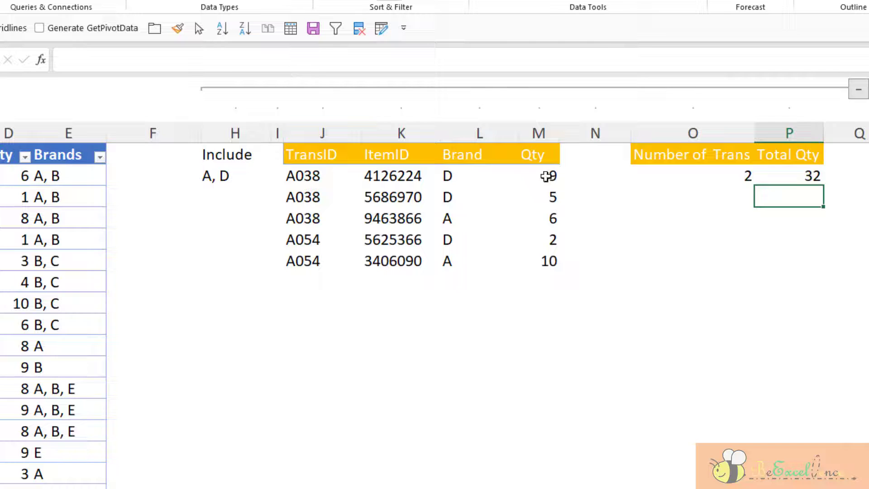
{"action": "left_click_drag", "start_coordinate": [546, 176], "coordinate": [545, 257]}
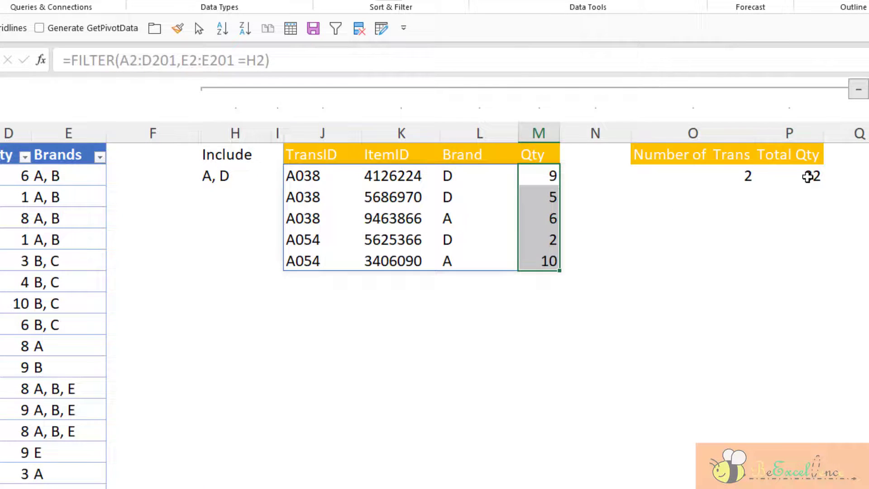
{"action": "left_click", "coordinate": [808, 177]}
- Set Include to B and step through the transaction IDs it returns
{"action": "left_click", "coordinate": [267, 177]}
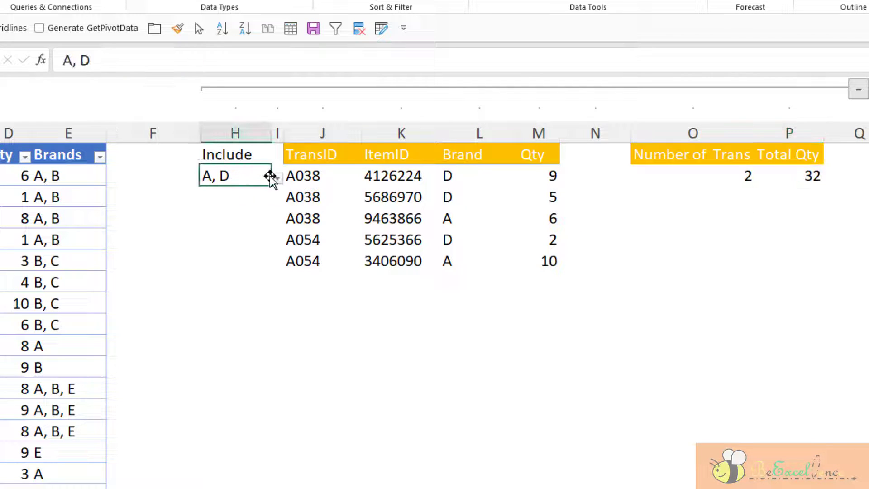
{"action": "left_click", "coordinate": [276, 178]}
{"action": "left_click", "coordinate": [244, 261]}
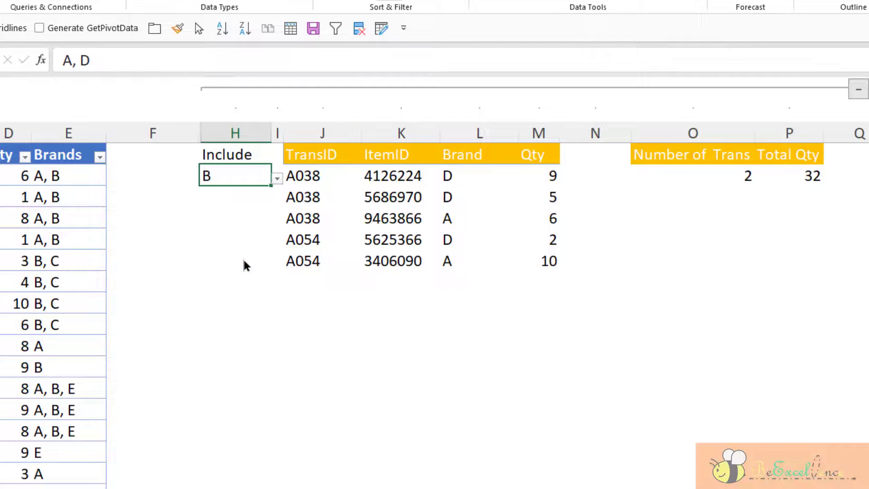
{"action": "left_click_drag", "start_coordinate": [310, 183], "coordinate": [305, 258]}
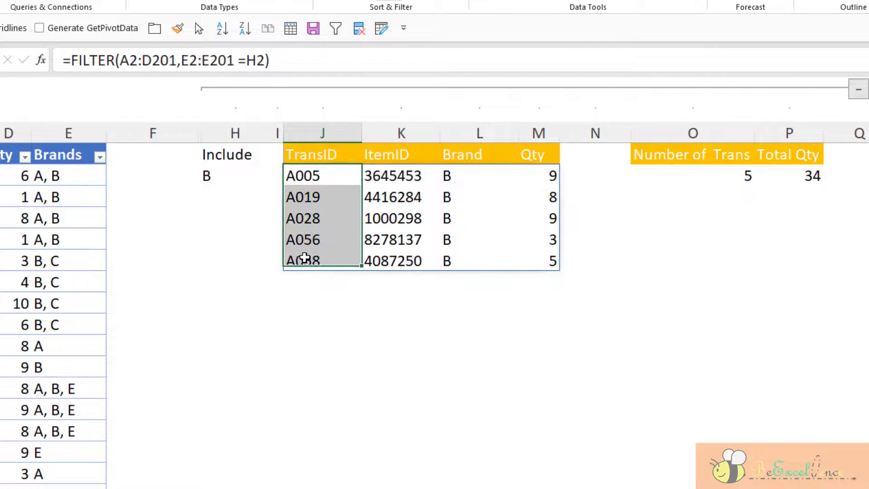
{"action": "left_click", "coordinate": [305, 176]}
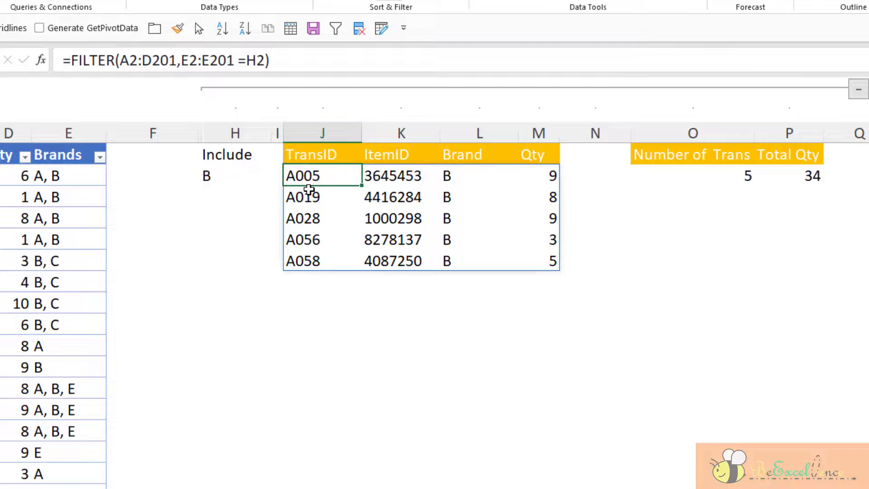
{"action": "left_click", "coordinate": [310, 195]}
{"action": "left_click", "coordinate": [312, 219]}
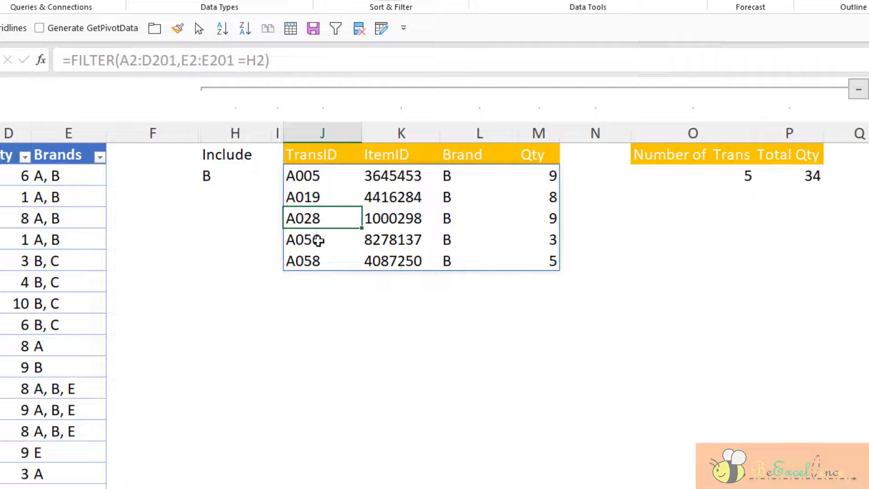
{"action": "left_click", "coordinate": [318, 239]}
{"action": "left_click", "coordinate": [319, 257]}
- Check brand B's transaction count in O2 and total Qty in P2 against the listed quantities
{"action": "left_click", "coordinate": [744, 170]}
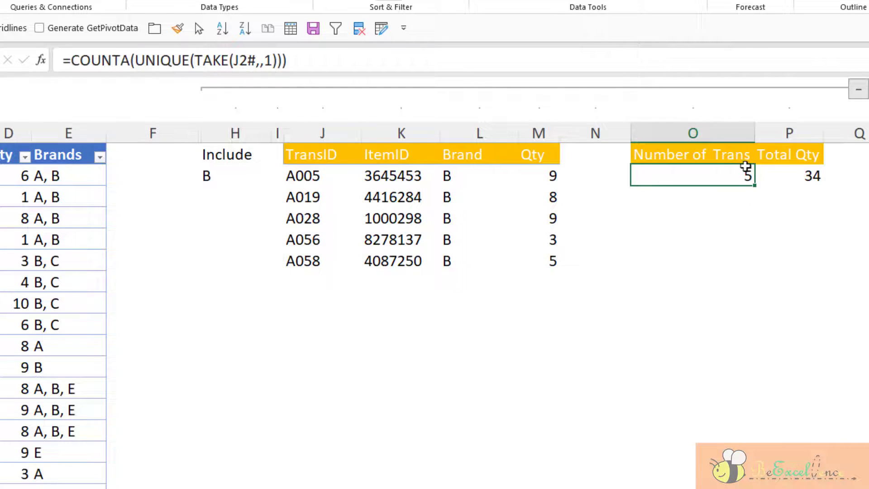
{"action": "left_click", "coordinate": [787, 174]}
{"action": "left_click_drag", "start_coordinate": [545, 180], "coordinate": [545, 259]}
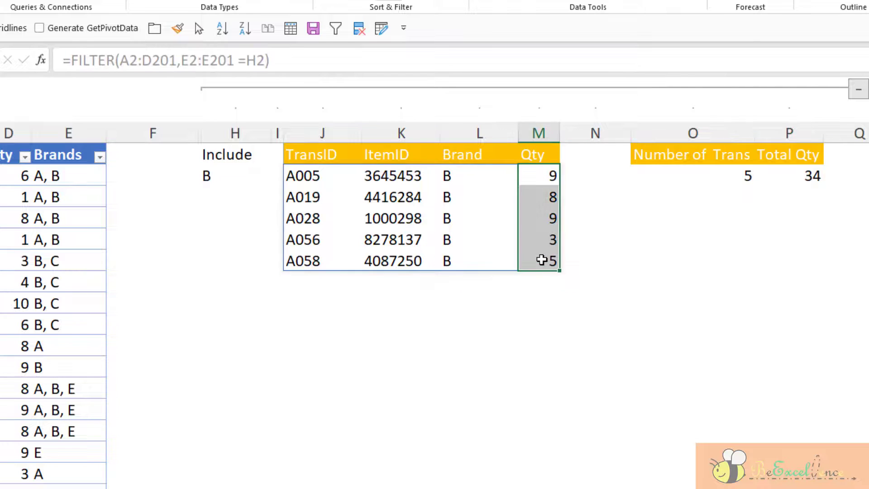
{"action": "left_click", "coordinate": [794, 174]}
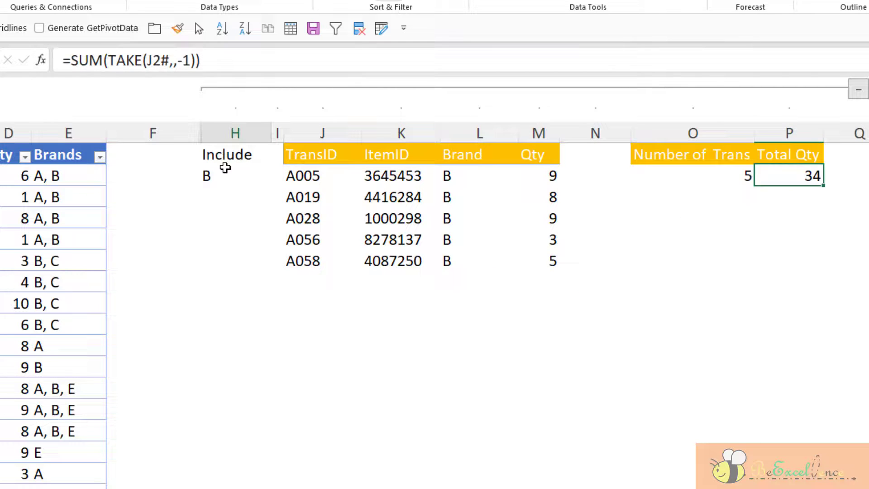
- Switch Include to A, B, E and then A, B, giving 11 transactions and Qty 135
{"action": "left_click", "coordinate": [227, 174]}
{"action": "left_click", "coordinate": [277, 179]}
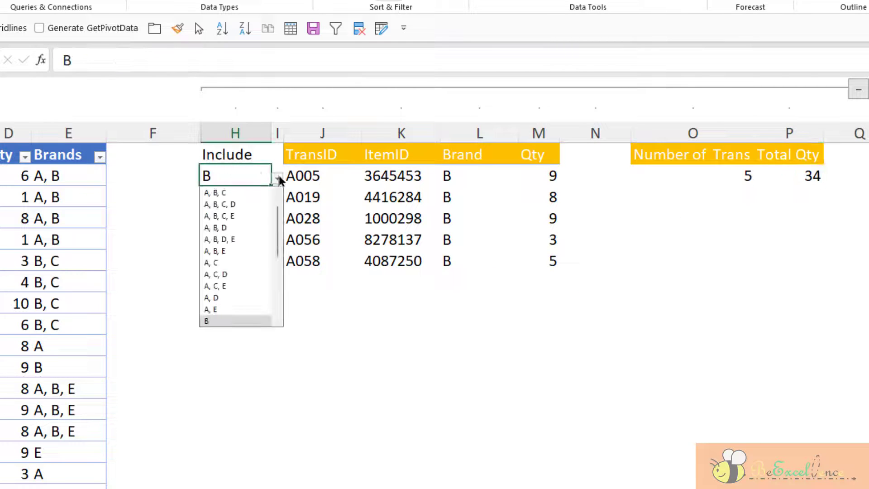
{"action": "left_click", "coordinate": [233, 252]}
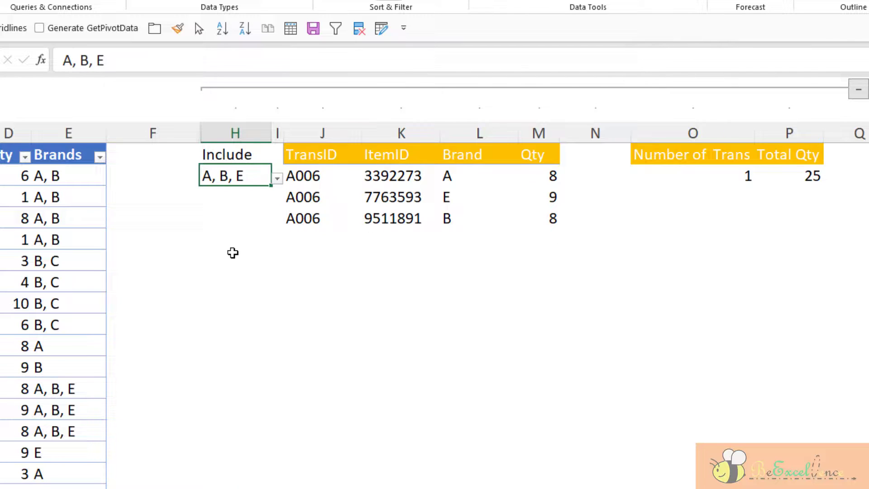
{"action": "left_click", "coordinate": [277, 179]}
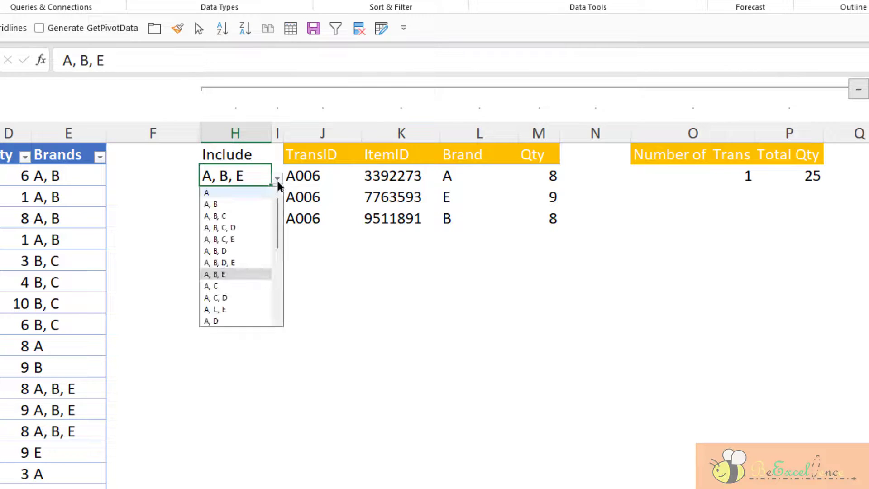
{"action": "left_click", "coordinate": [256, 204]}
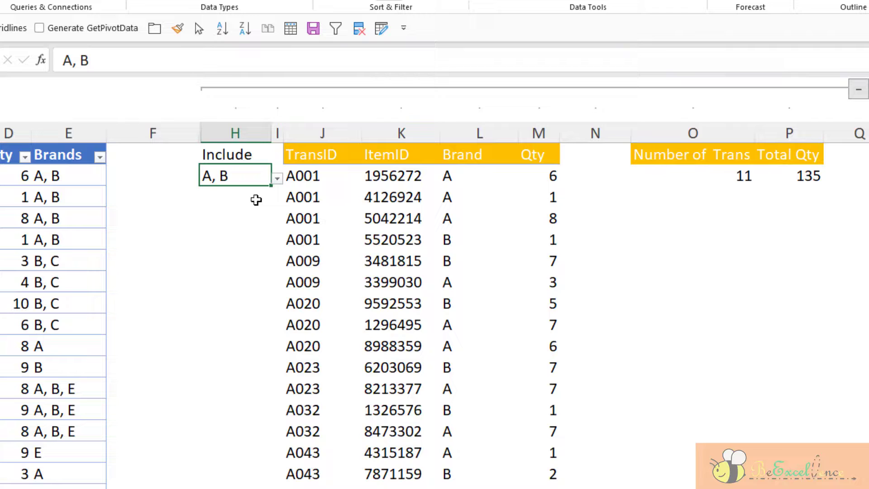